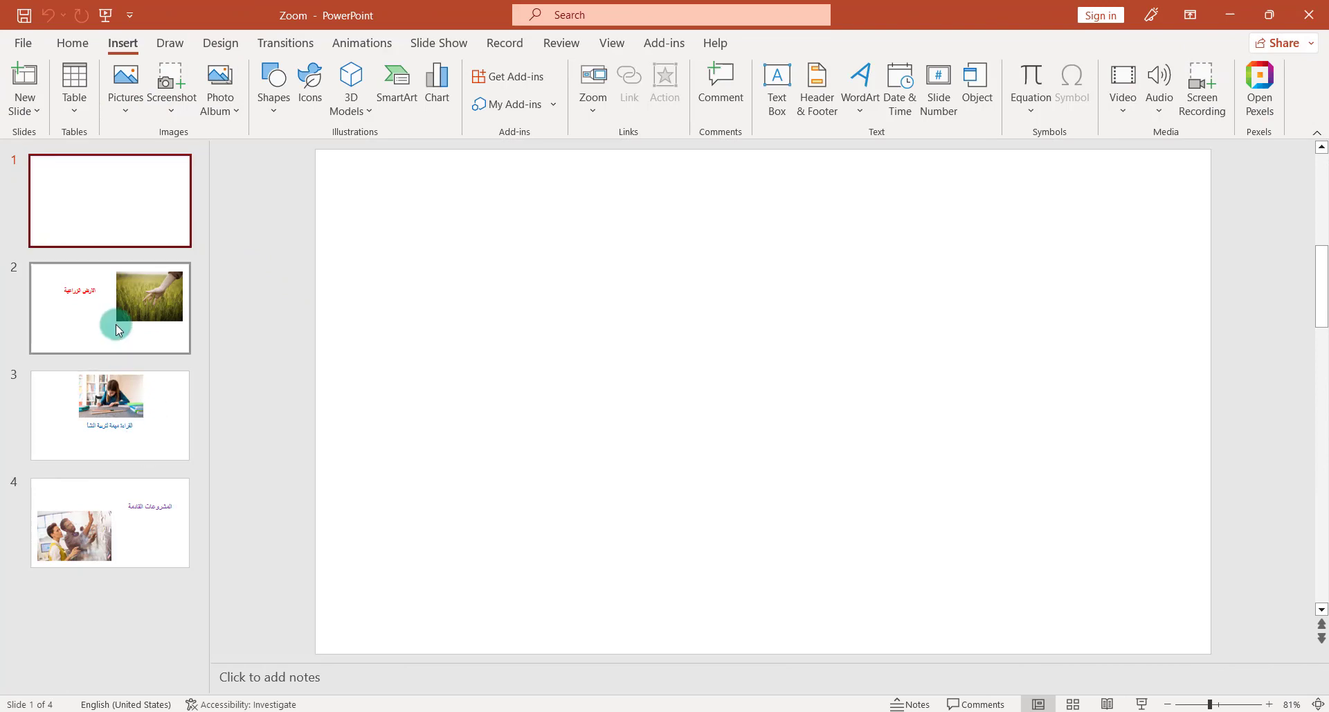
Look over slides 2, 3 and 4, then open the blank first slide.
left_click(118, 330)
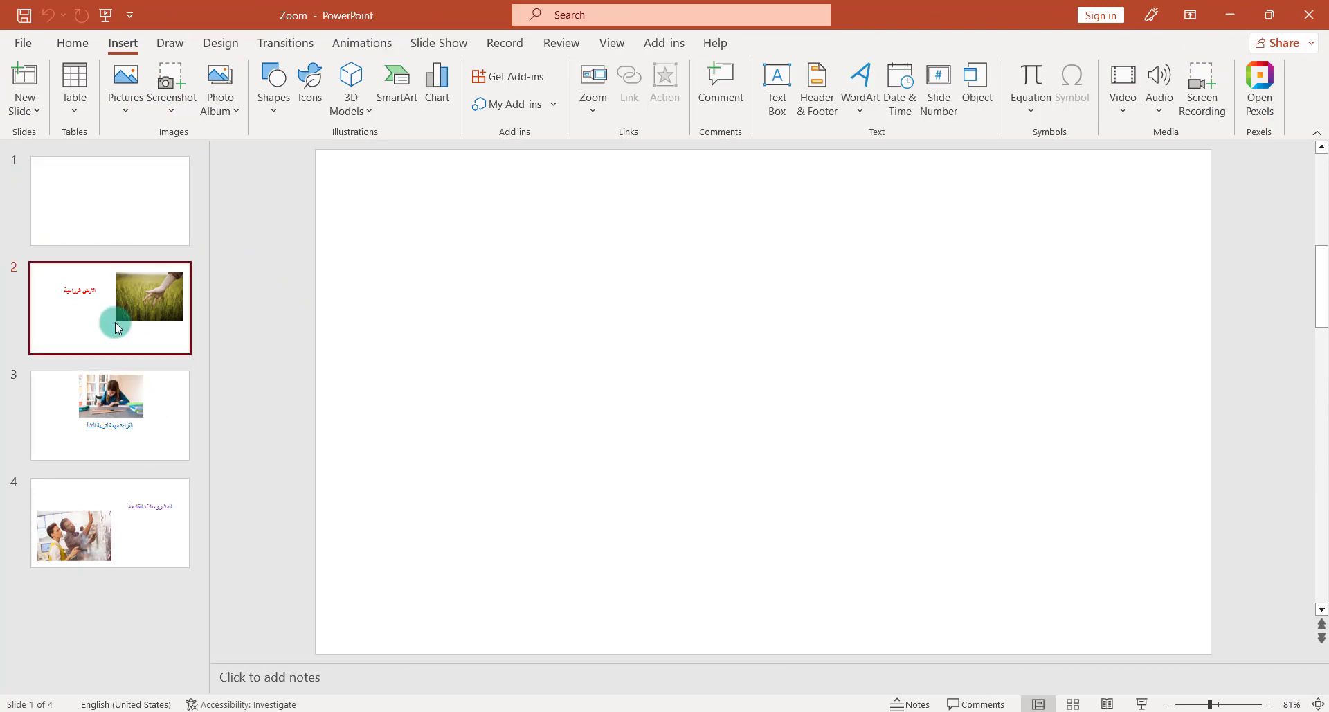
left_click(118, 425)
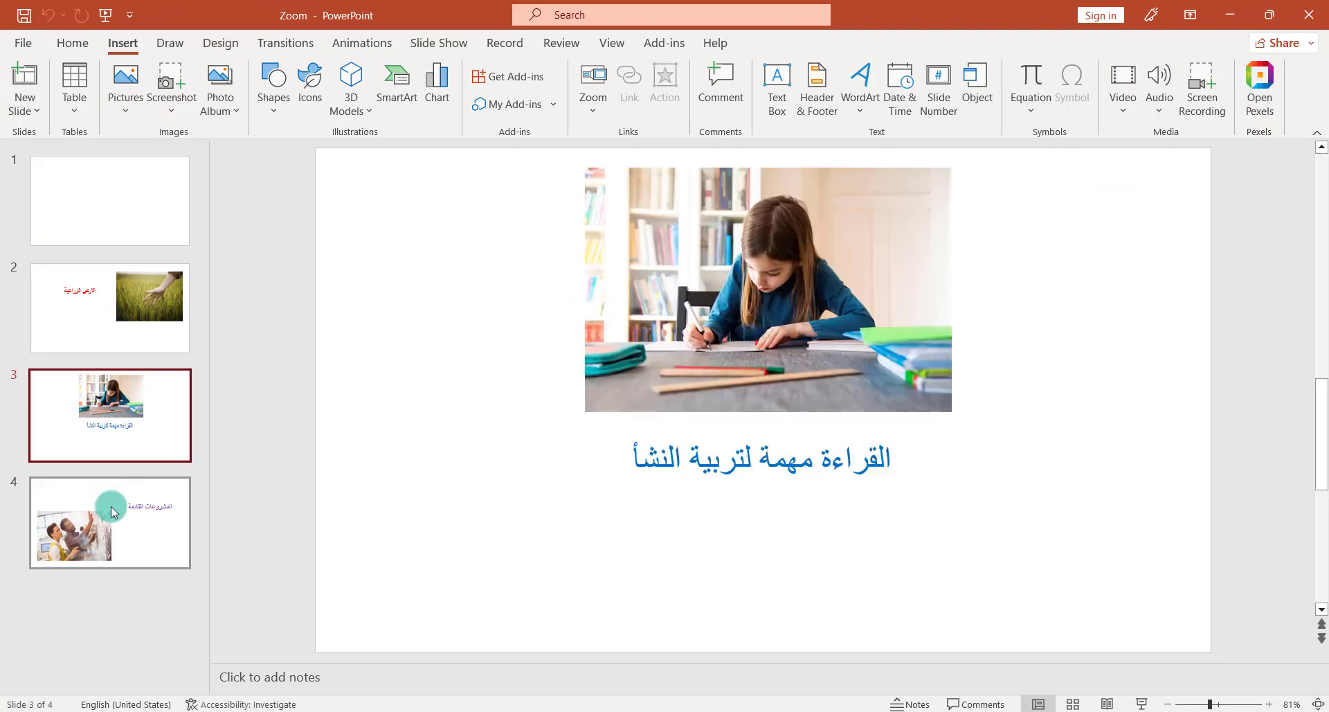
left_click(111, 500)
left_click(118, 321)
left_click(118, 212)
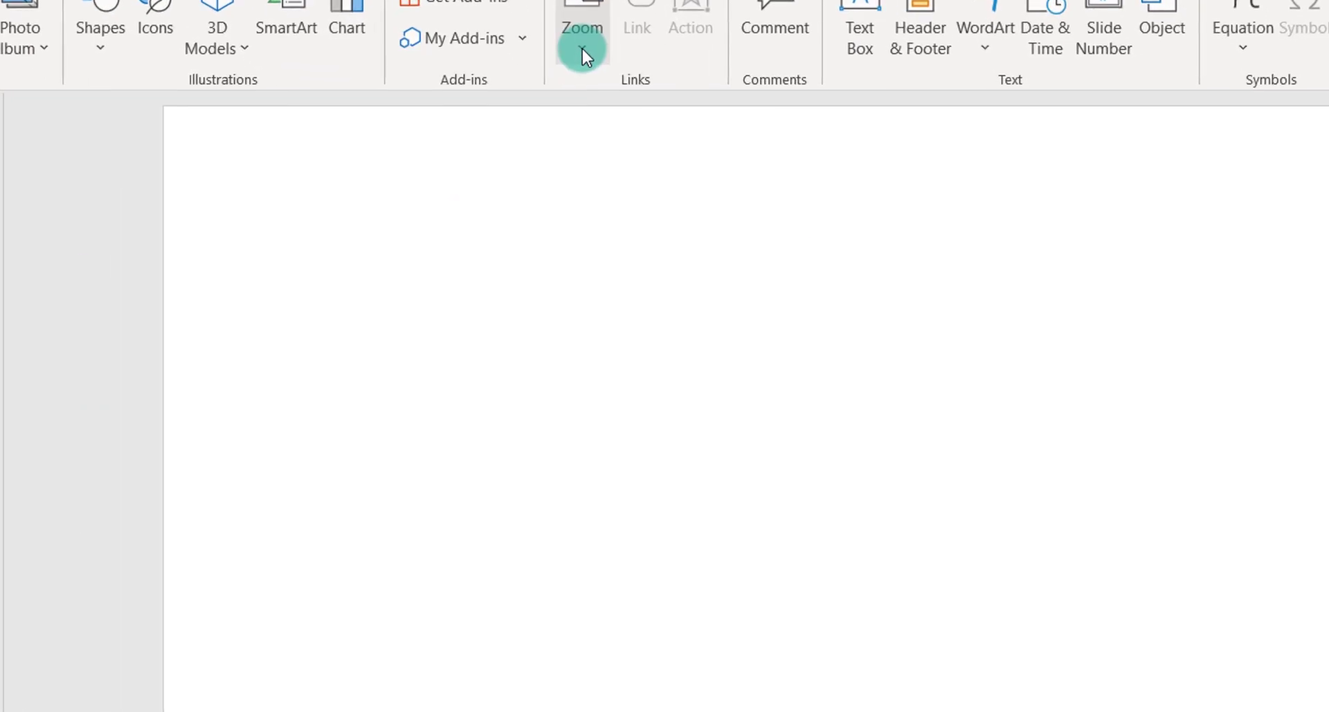
Insert Slide Zooms for slides 2, 3 and 4 onto the first slide.
left_click(592, 115)
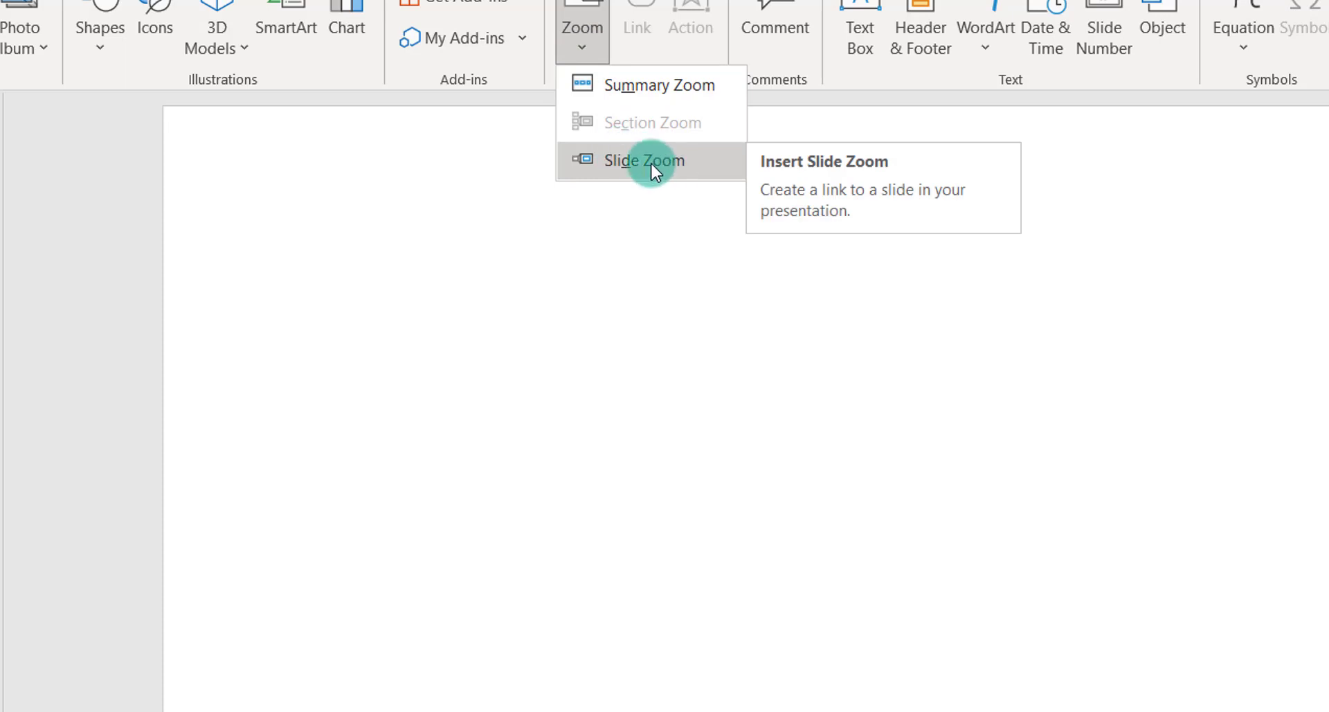
left_click(652, 165)
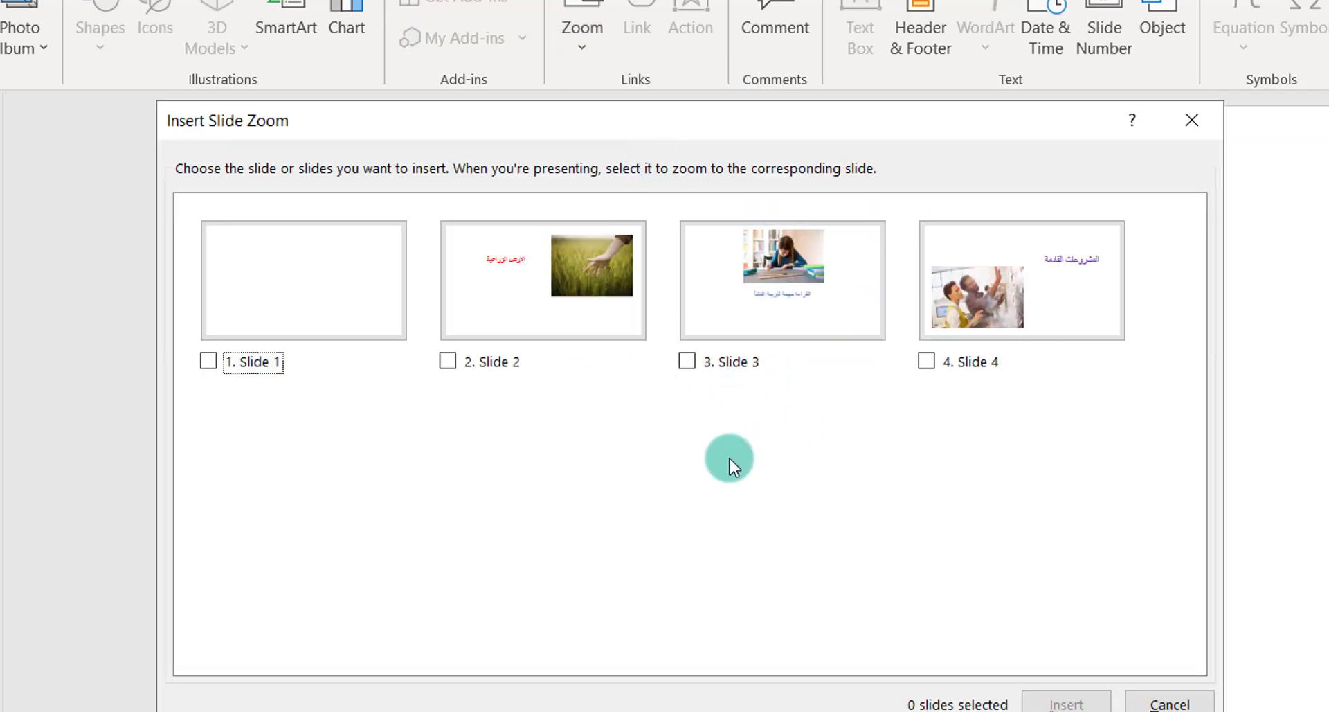
left_click(449, 363)
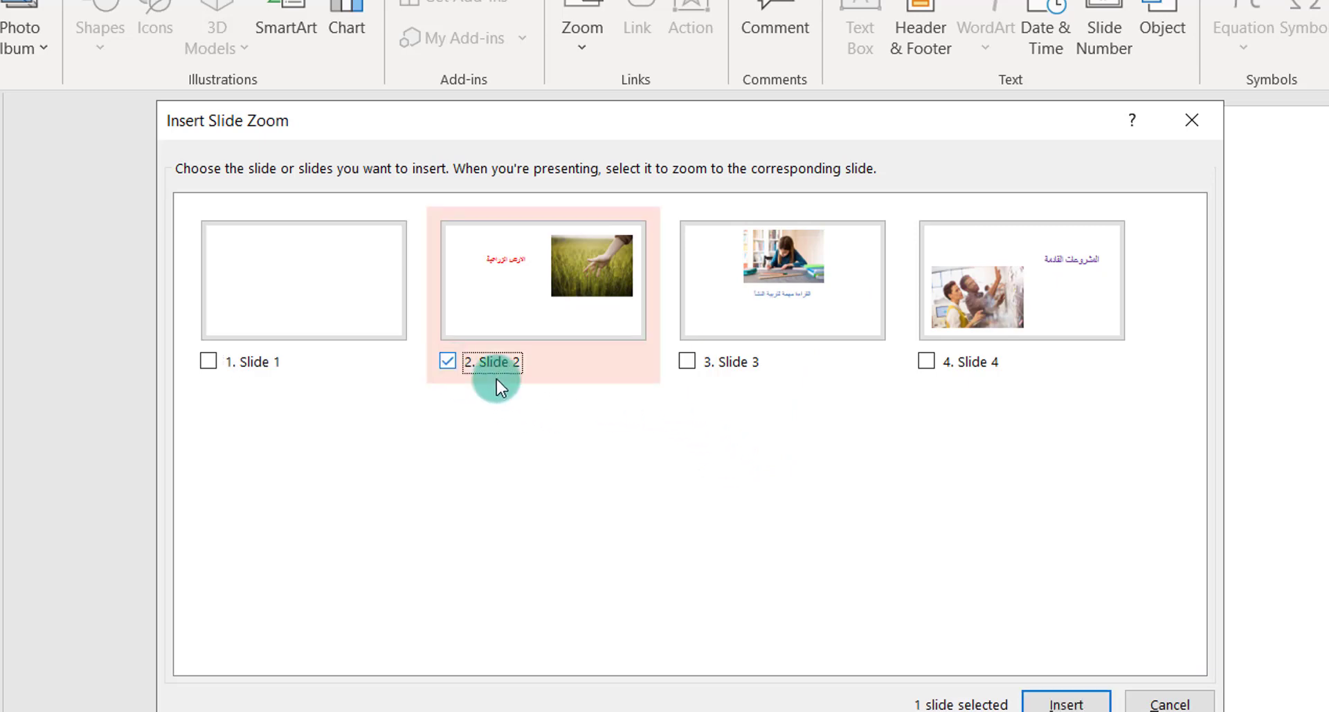
left_click(685, 361)
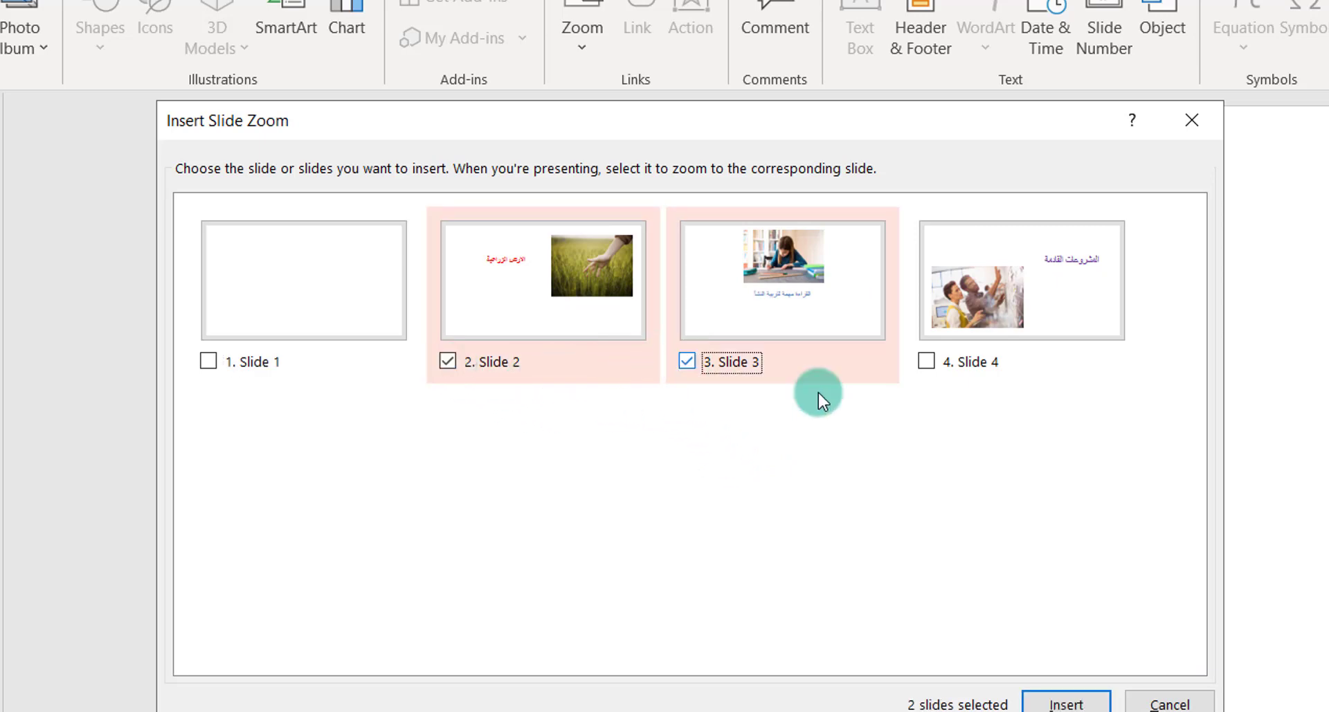
left_click(926, 362)
left_click(1066, 703)
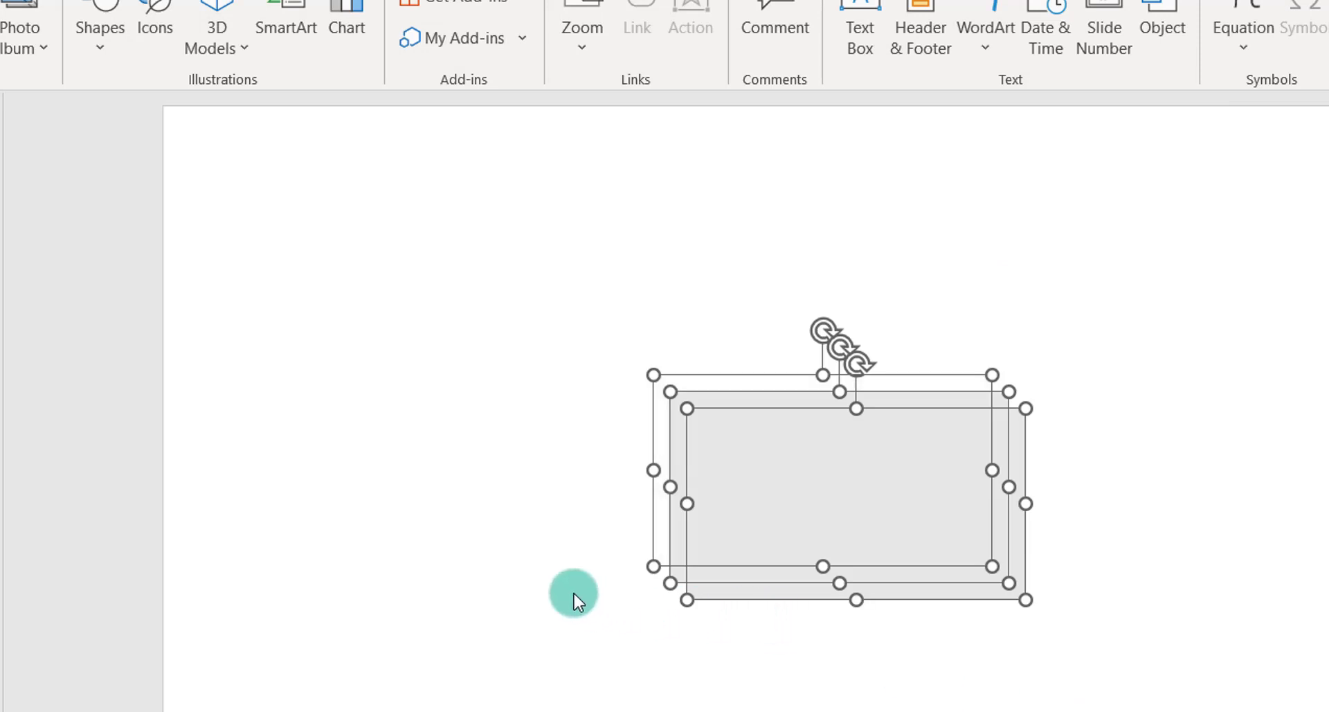
Move the office zoom upper left, the reading zoom right, and the farmland zoom lower centre.
left_click(757, 647)
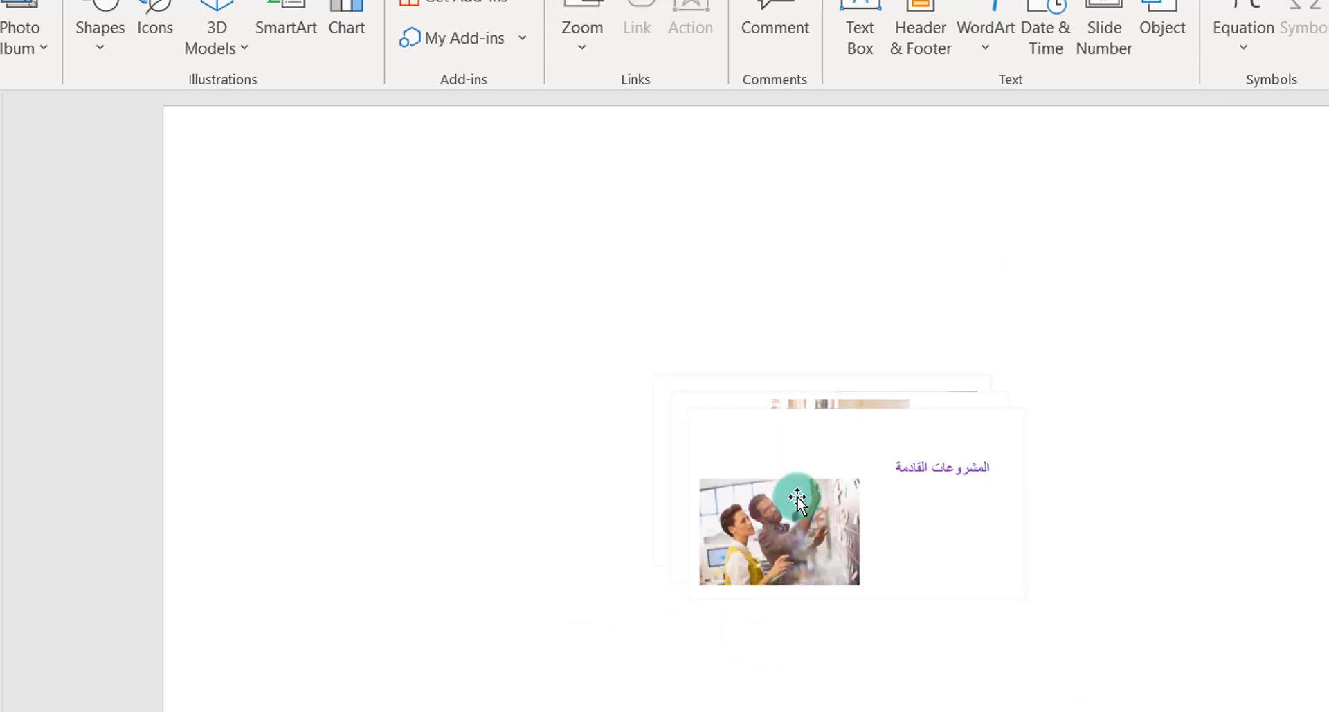
left_click_drag(798, 498, 413, 304)
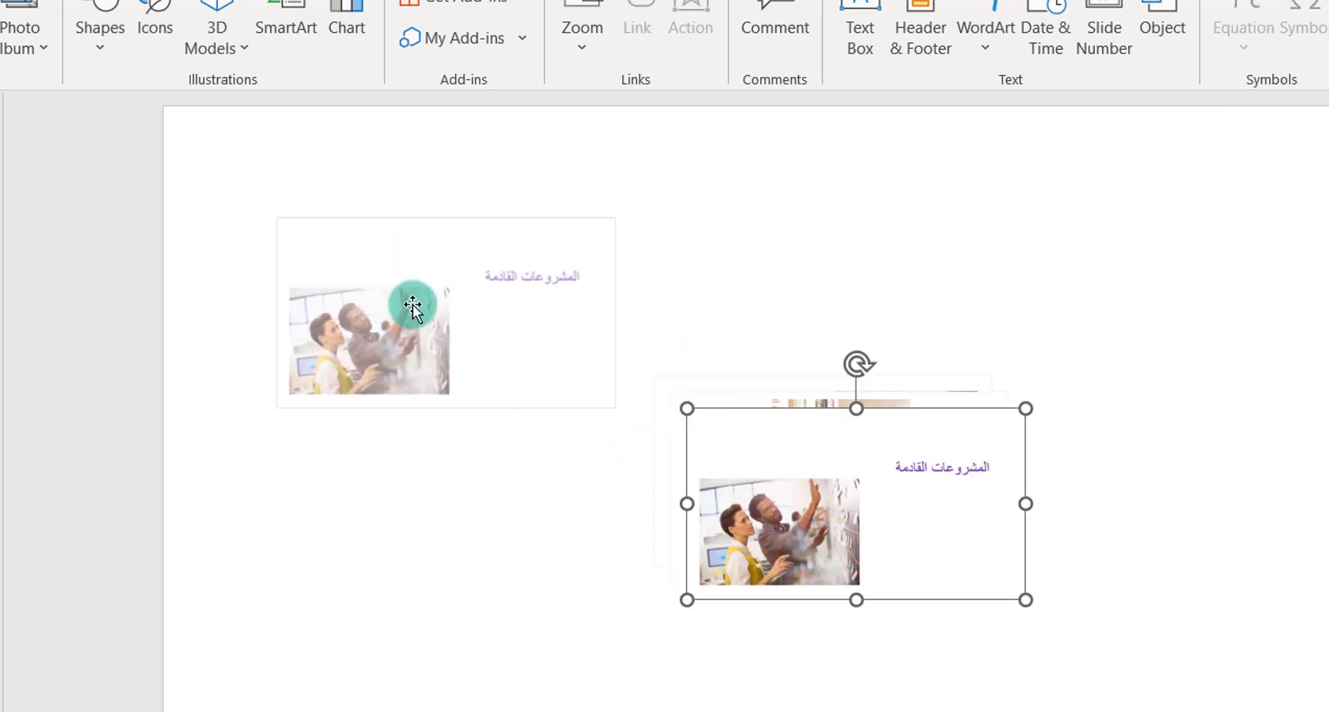
left_click_drag(807, 483, 1197, 337)
mouse_move(889, 481)
left_mouse_down()
mouse_move(814, 643)
mouse_move(859, 618)
left_mouse_up()
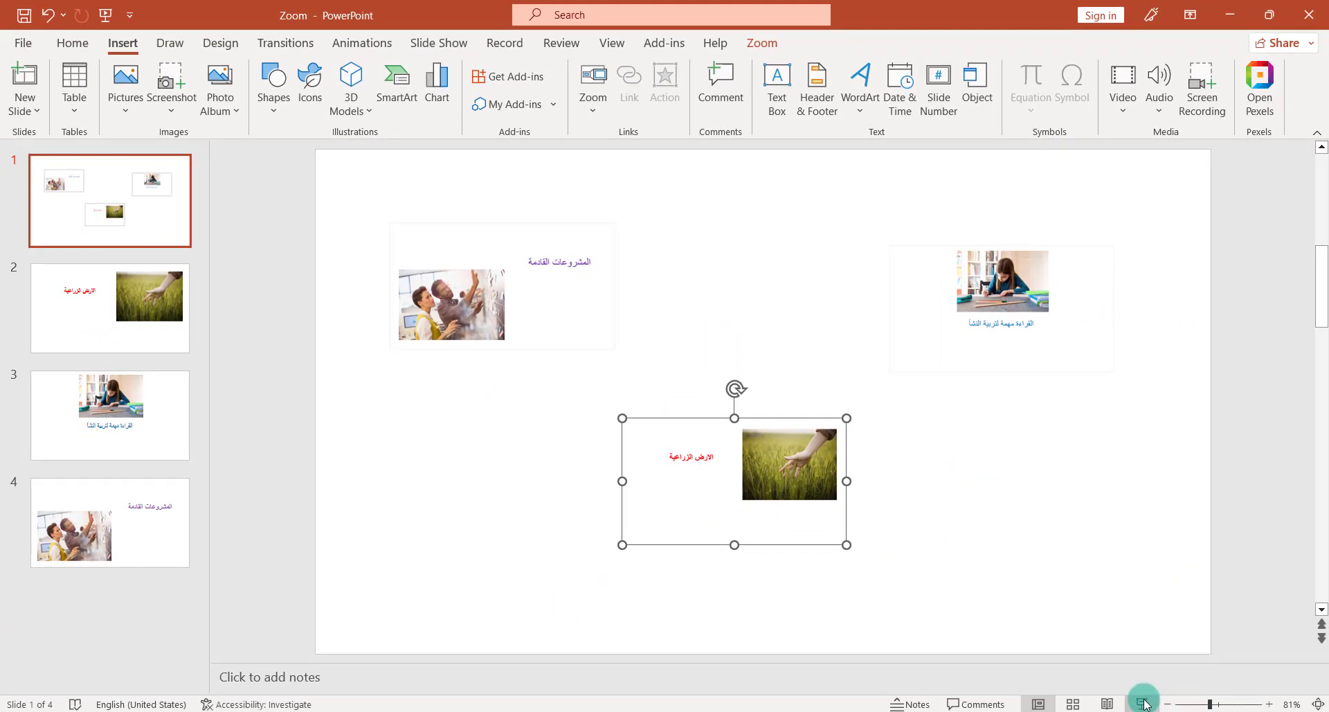
left_click(1142, 703)
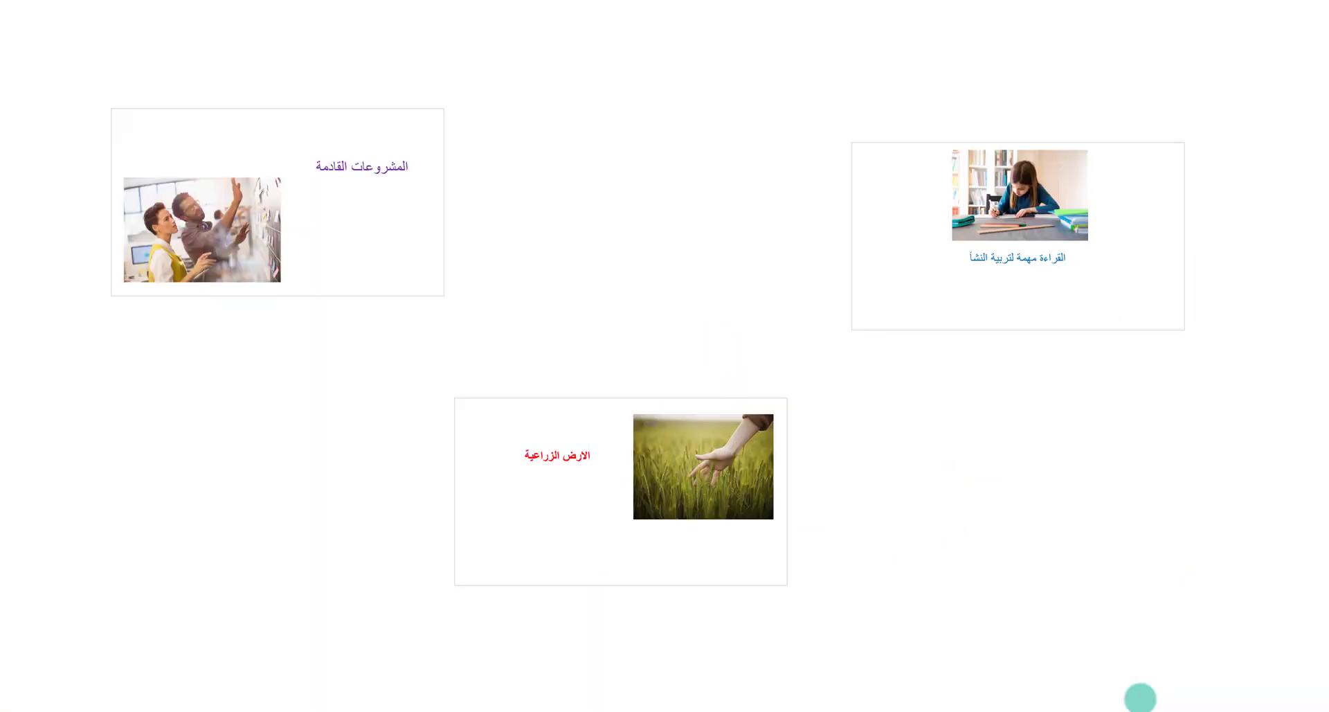
left_click(314, 211)
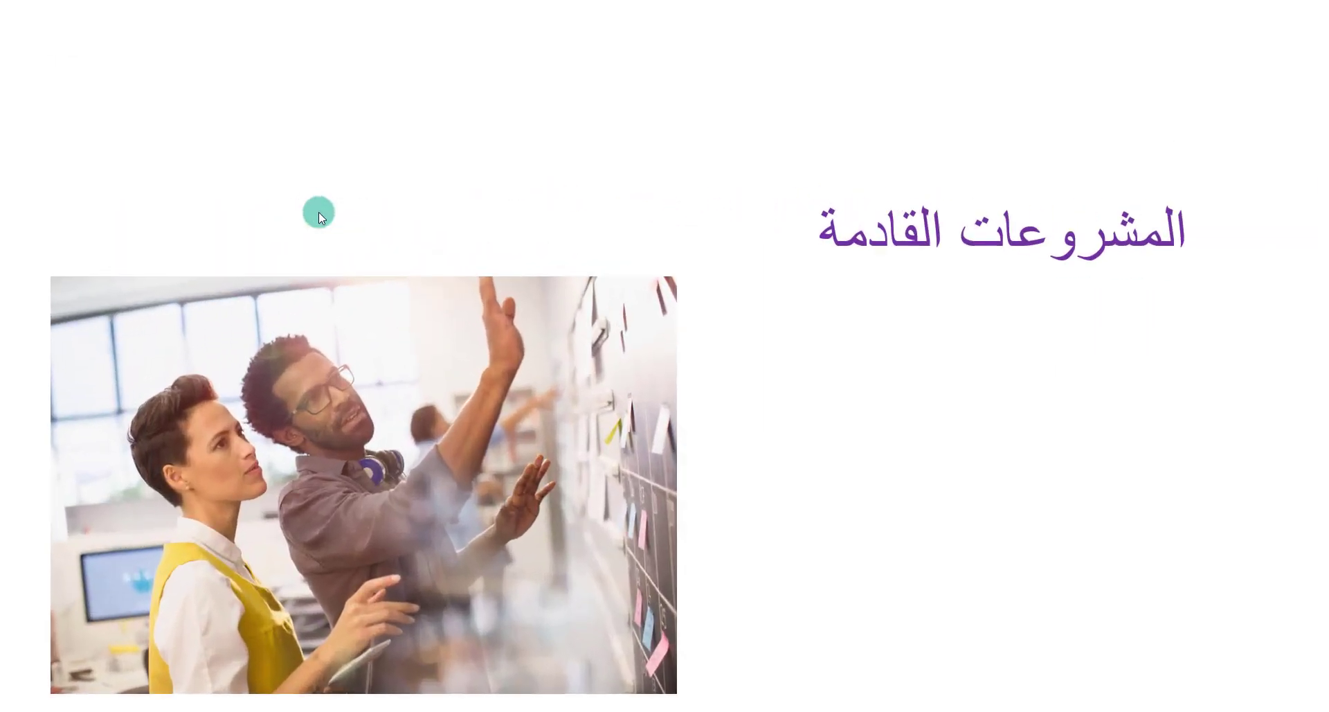
left_click(332, 214)
left_click(532, 261)
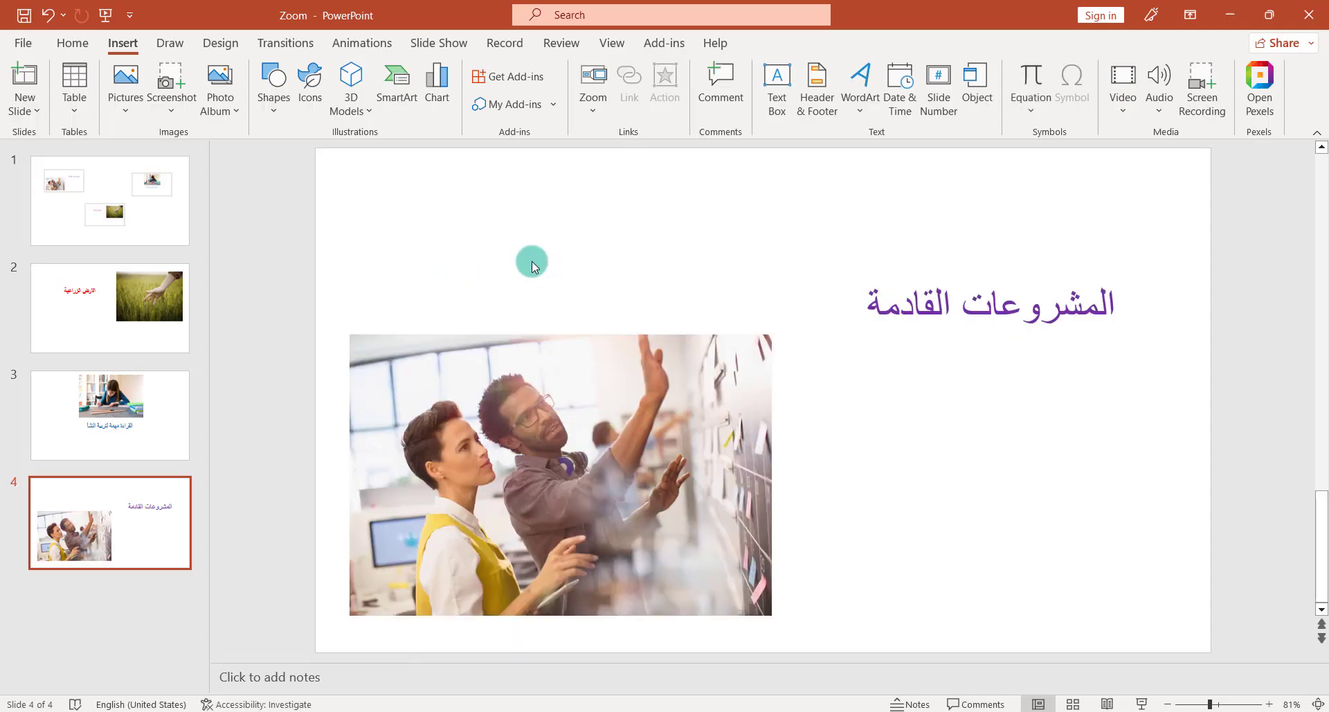
left_click(162, 195)
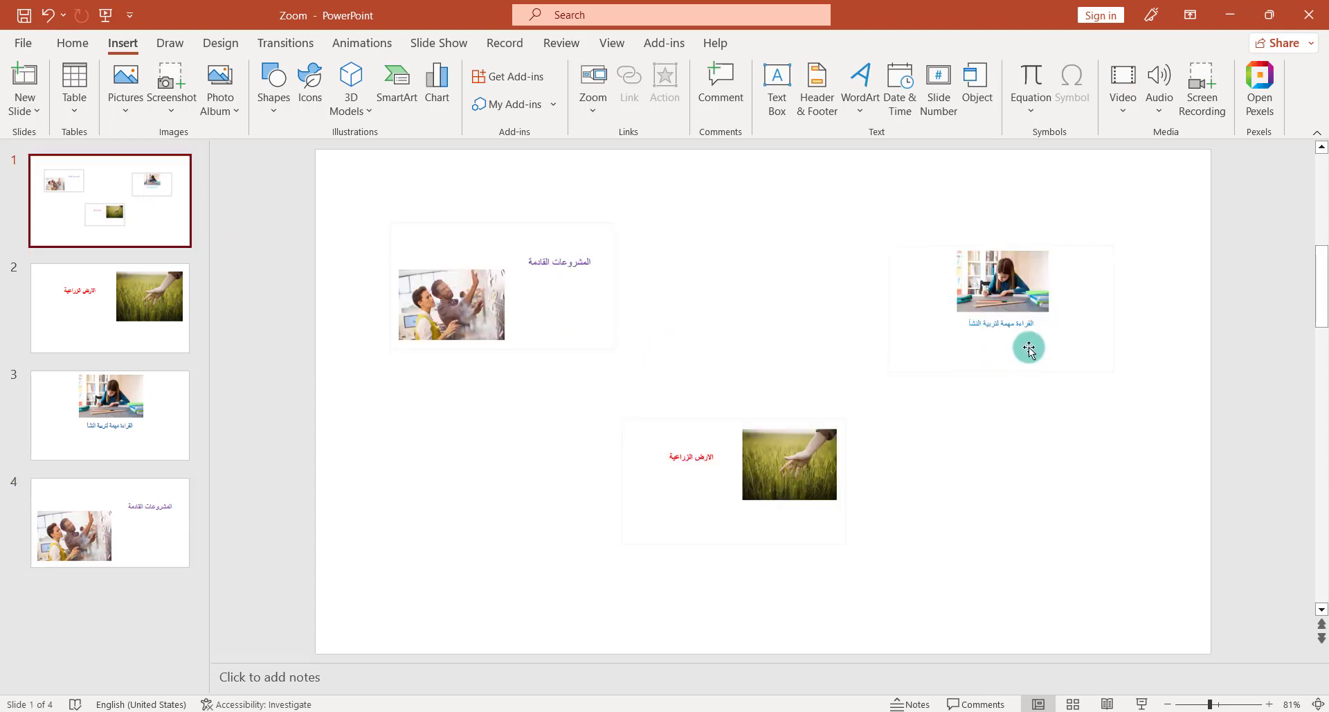
left_click(1142, 704)
left_click(682, 465)
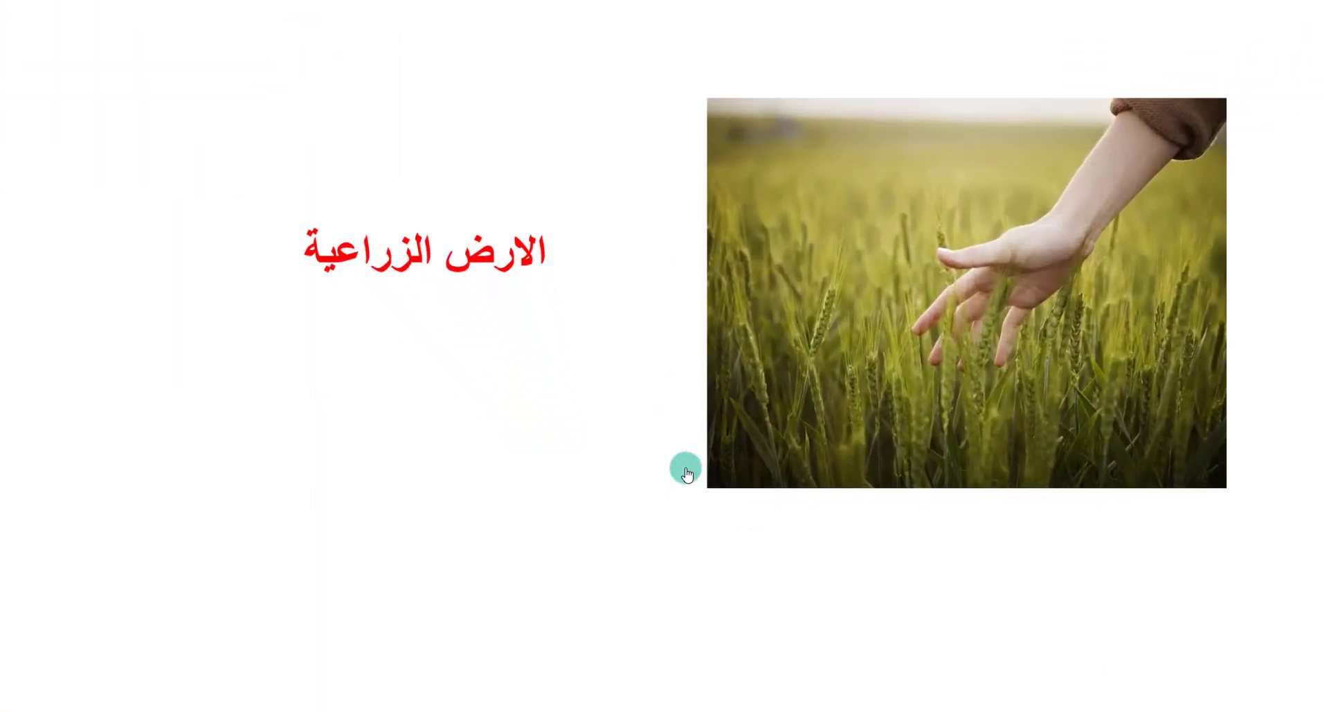
left_click(675, 347)
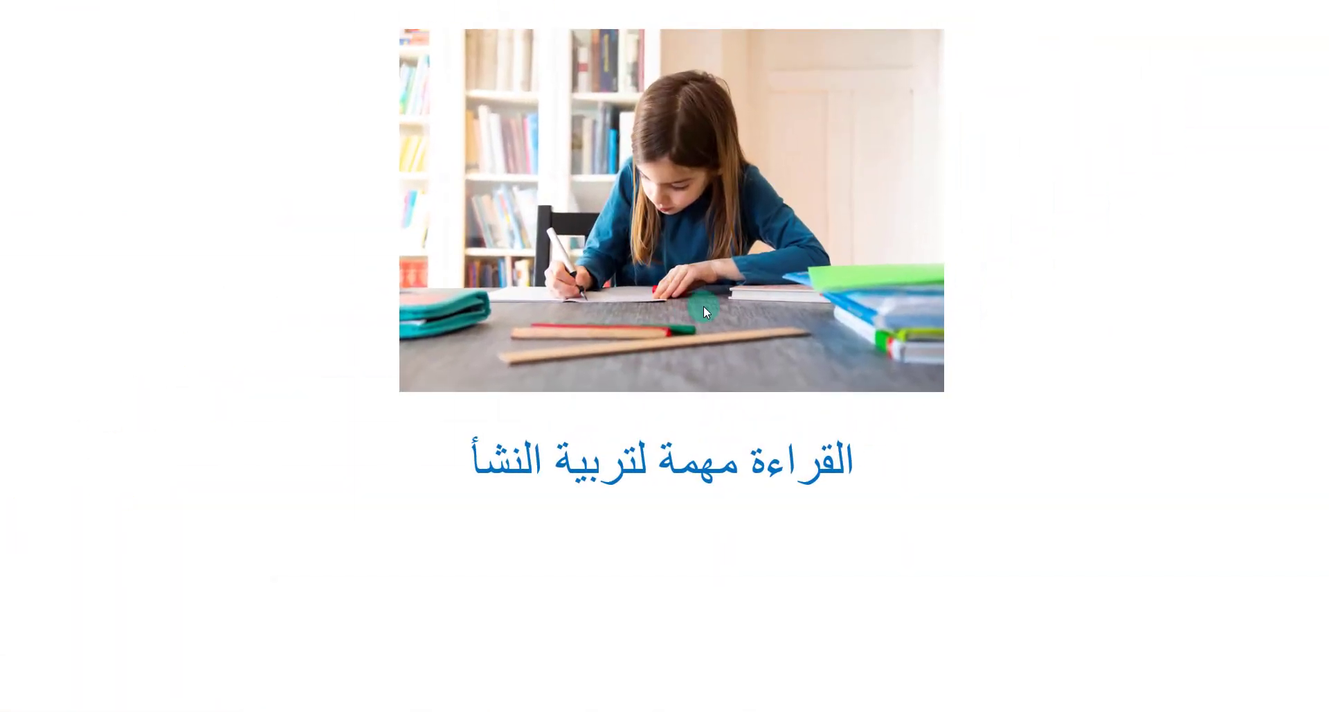
left_click(704, 305)
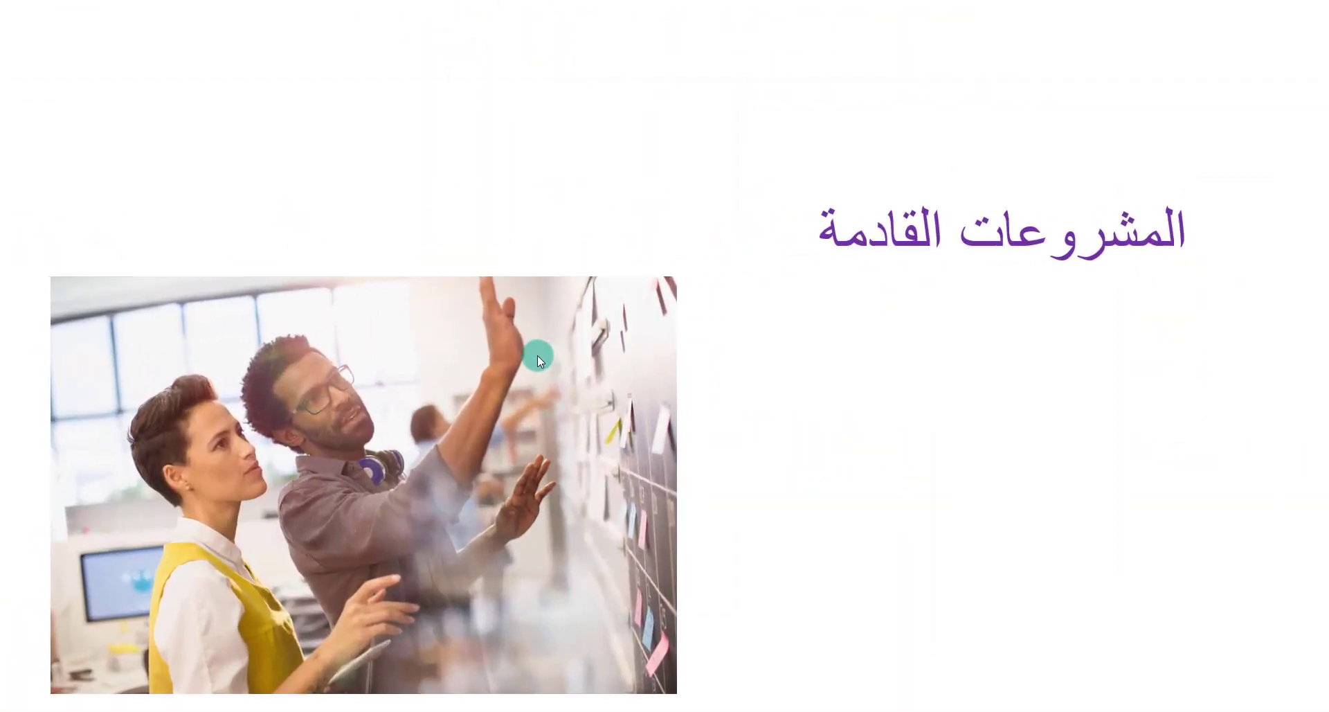
left_click(537, 355)
left_click(537, 355)
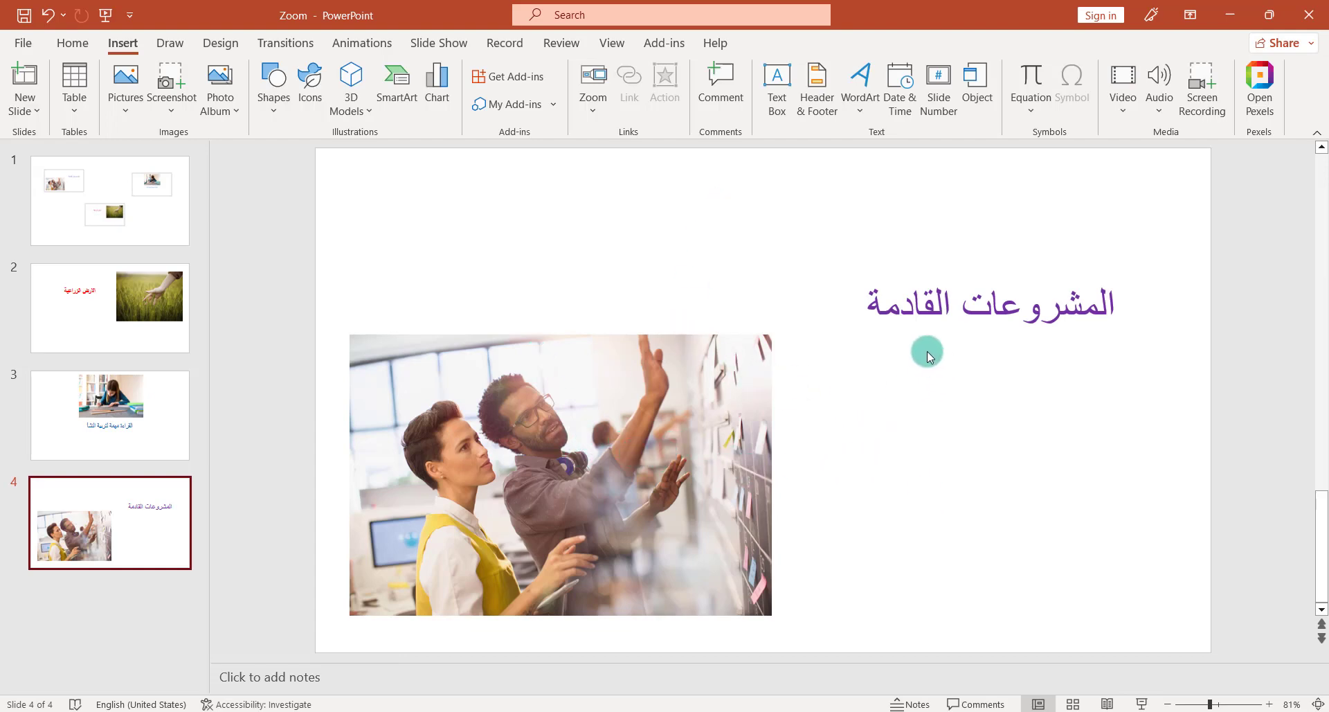
left_click(155, 298)
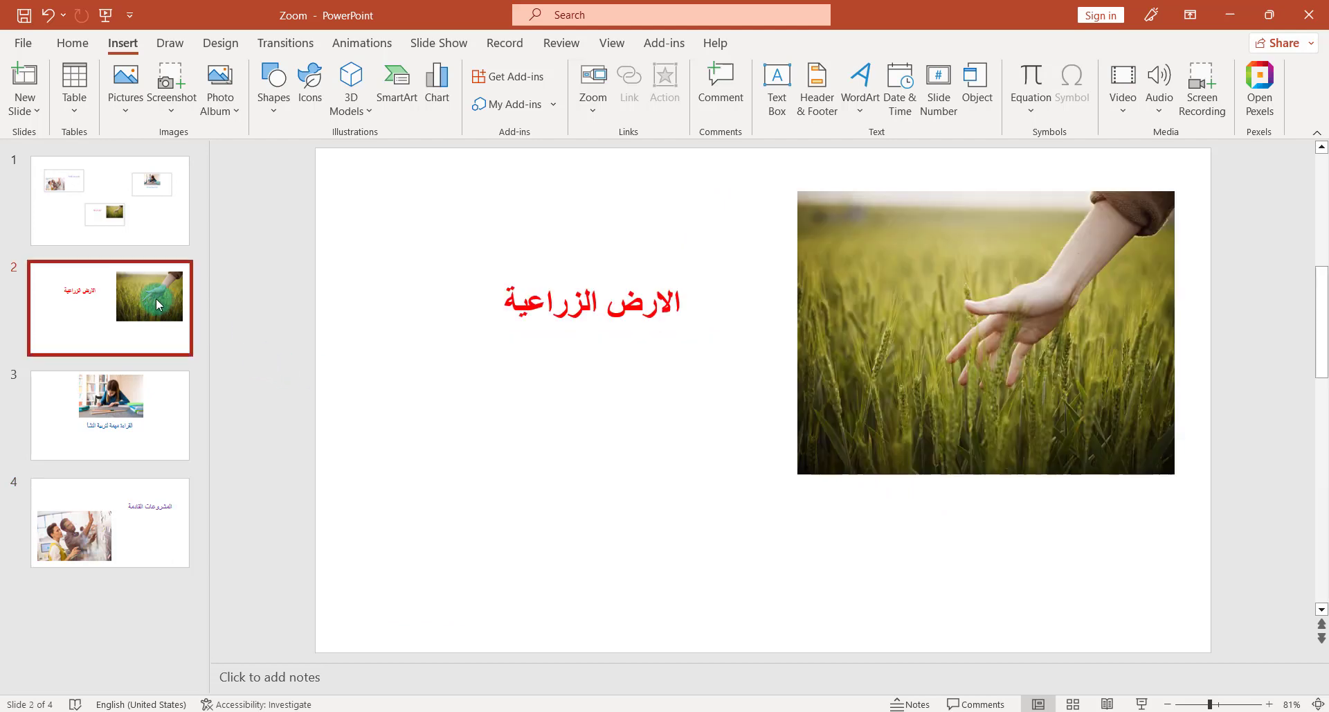
left_click(154, 214)
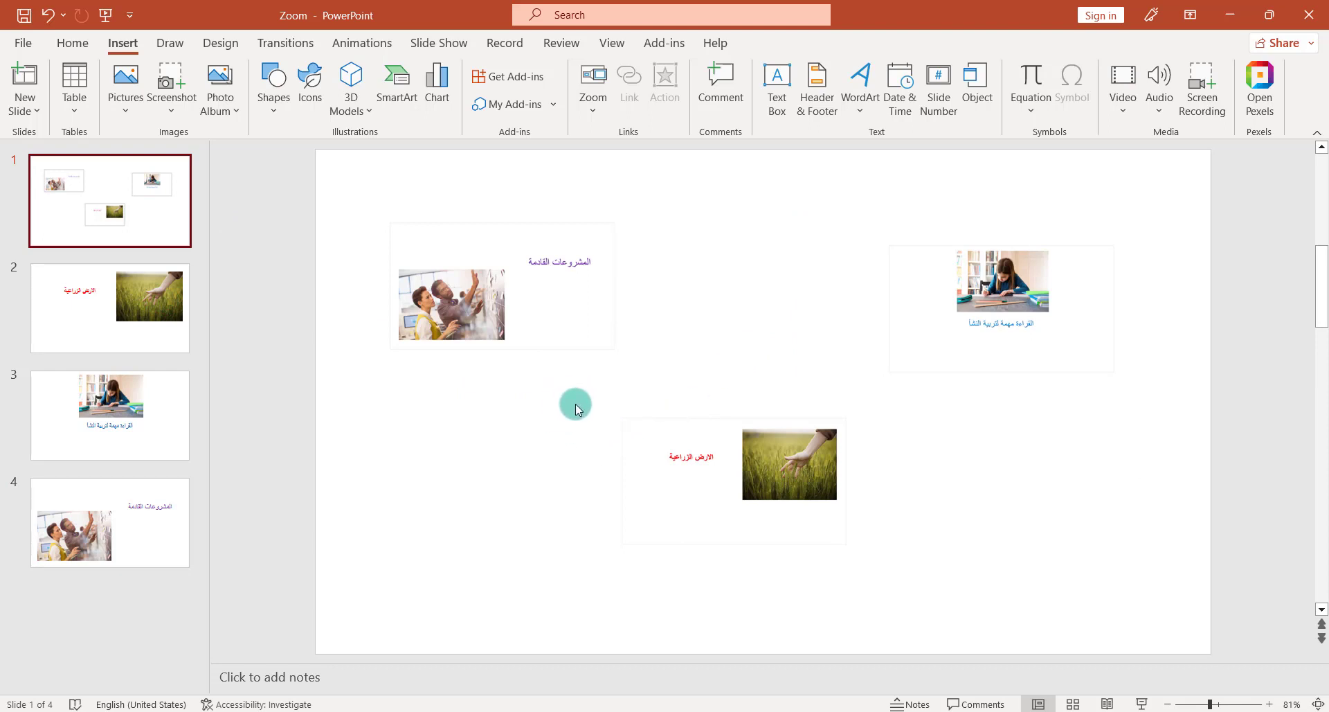
Turn on Return to Zoom for the office, farmland and reading zoom cards.
left_click(504, 316)
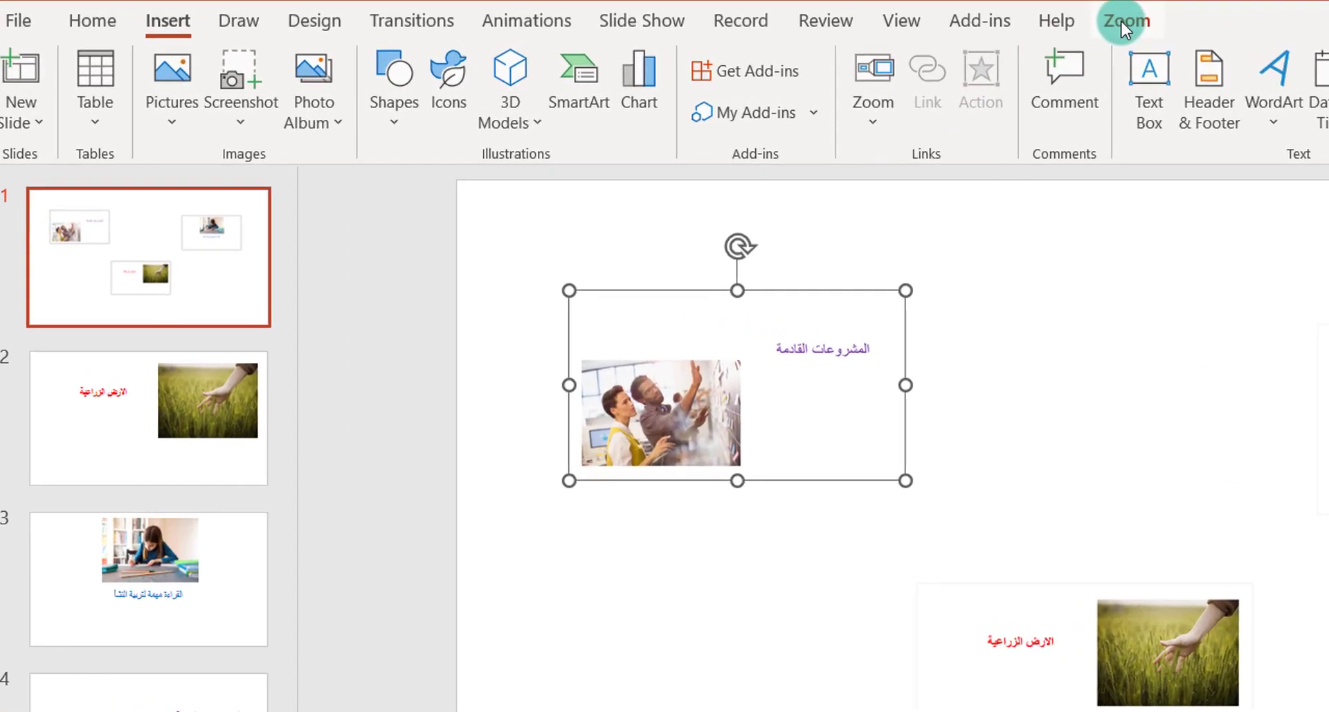
left_click(769, 43)
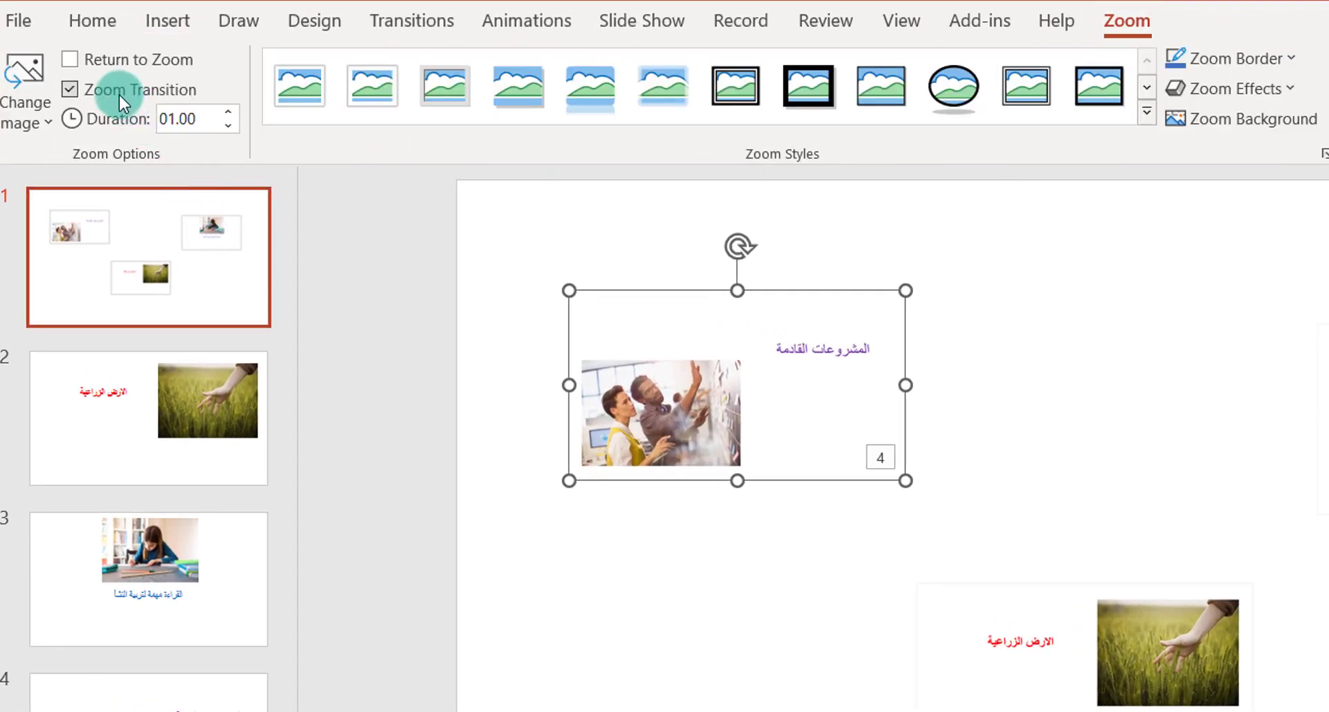
left_click(70, 60)
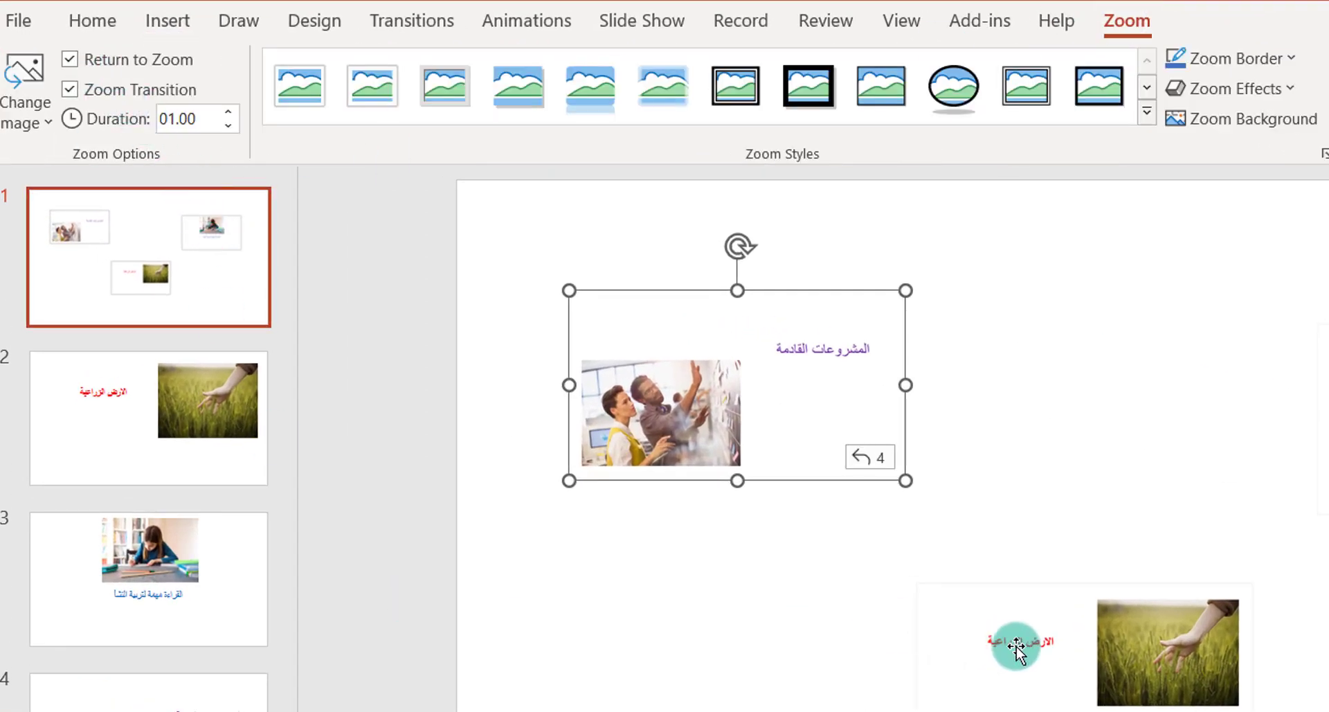
left_click(1121, 659)
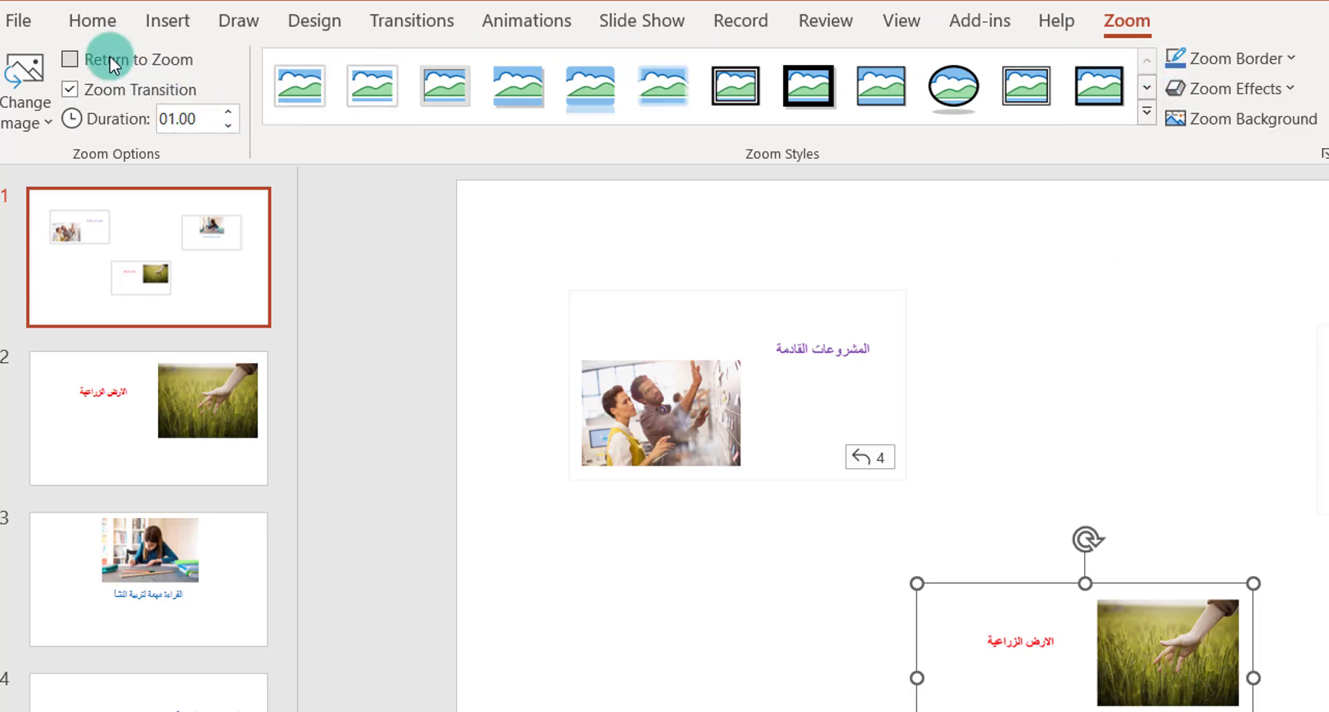
left_click(61, 60)
left_click(1191, 326)
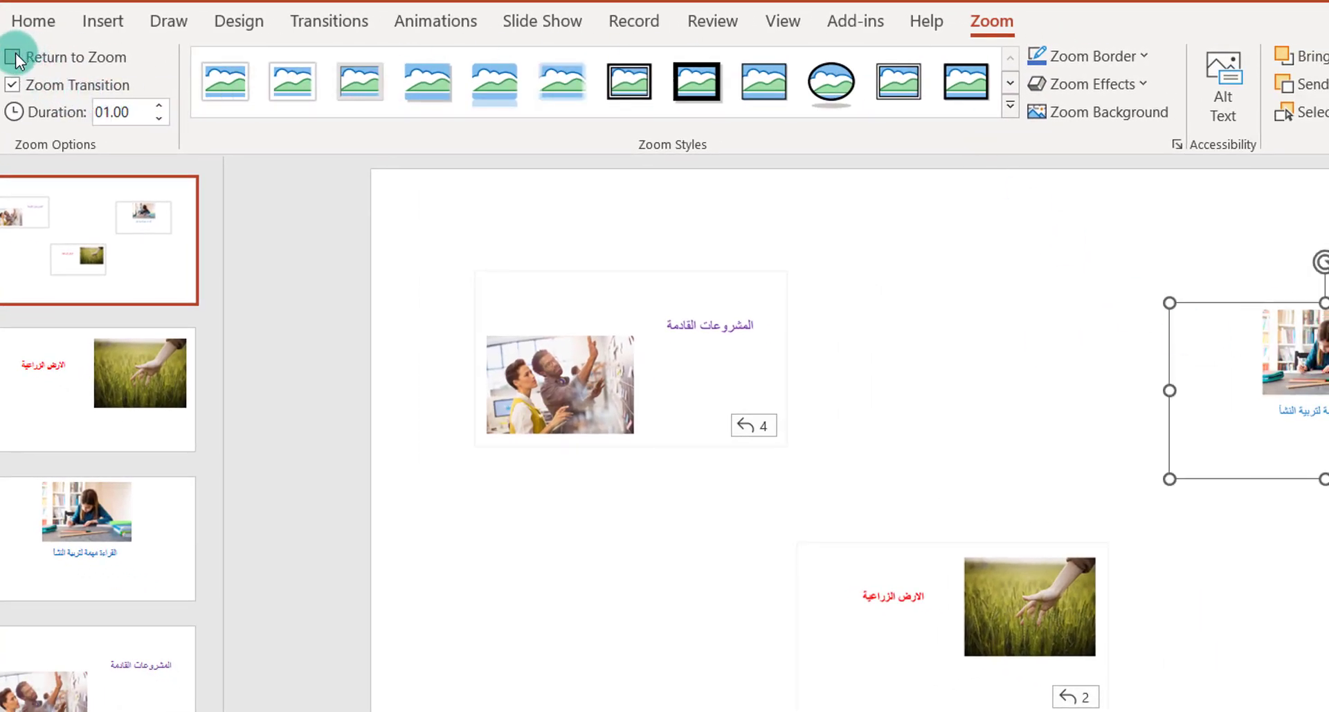
left_click(655, 578)
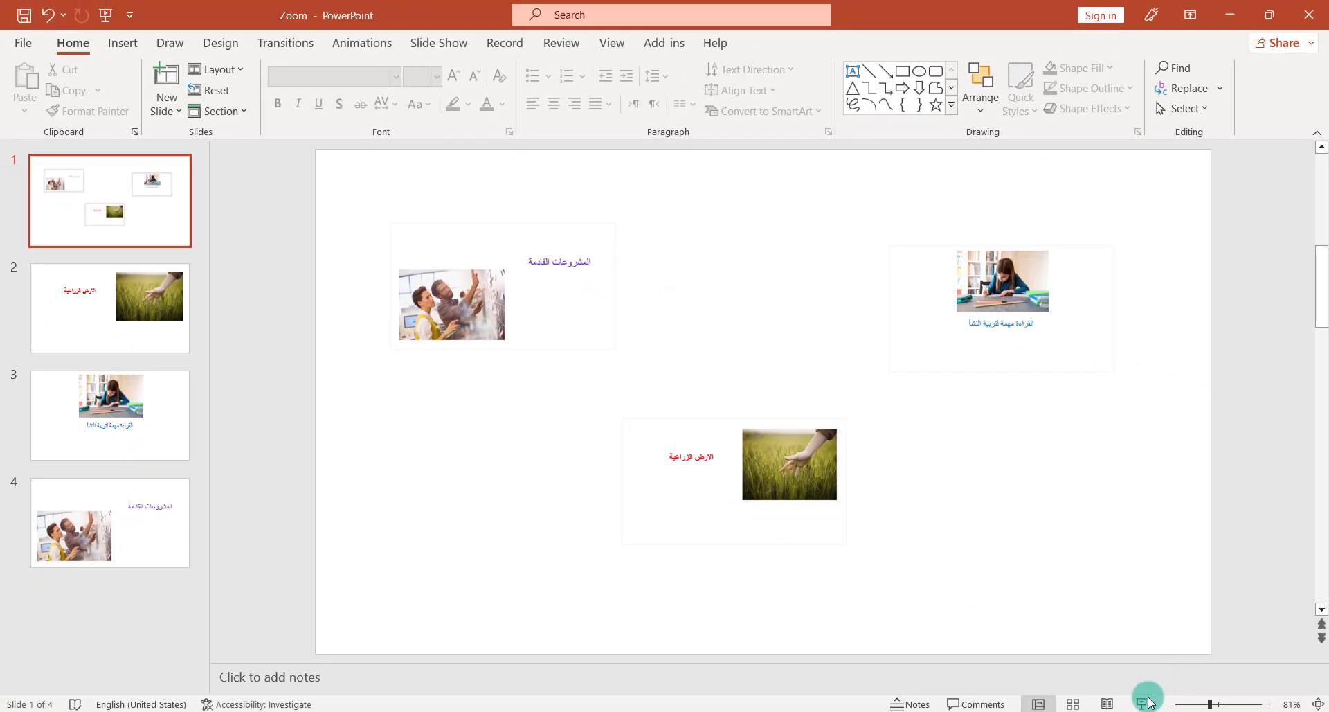
Run the show, zooming into reading, farmland and projects and back each time, then exit.
left_click(1143, 703)
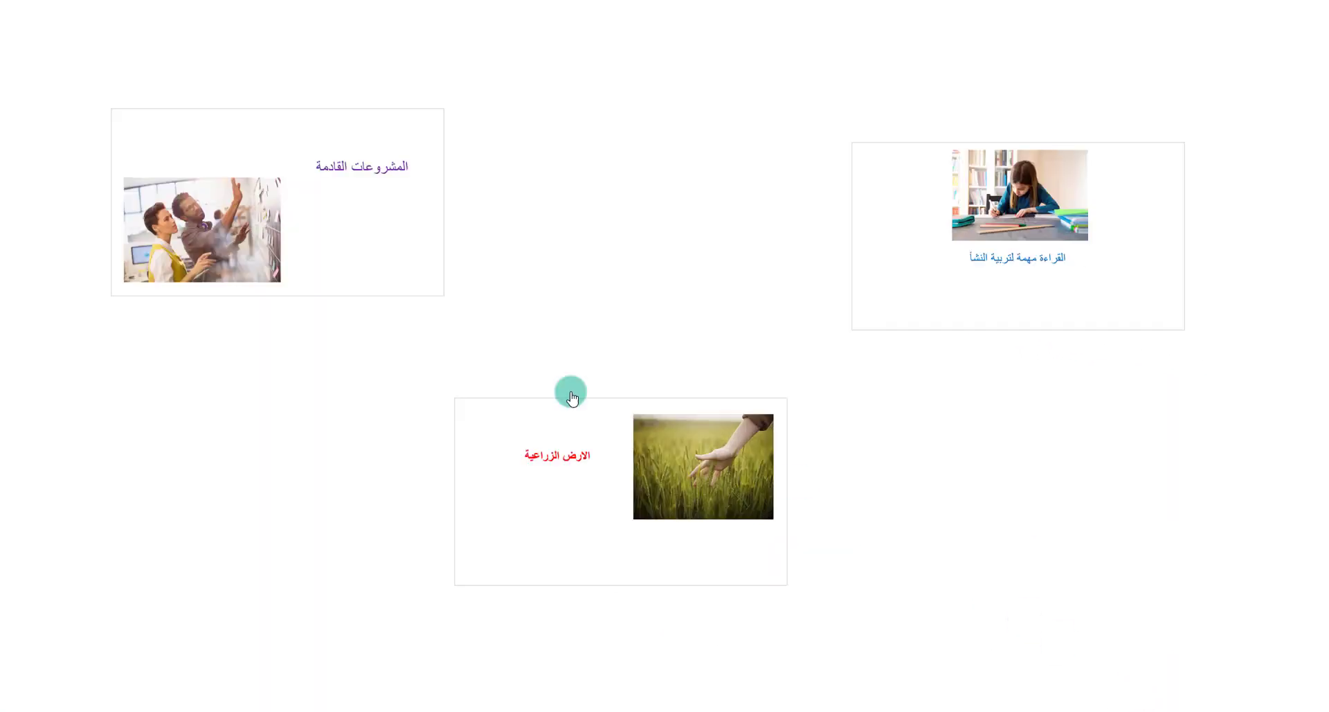
left_click(1004, 235)
left_click(858, 240)
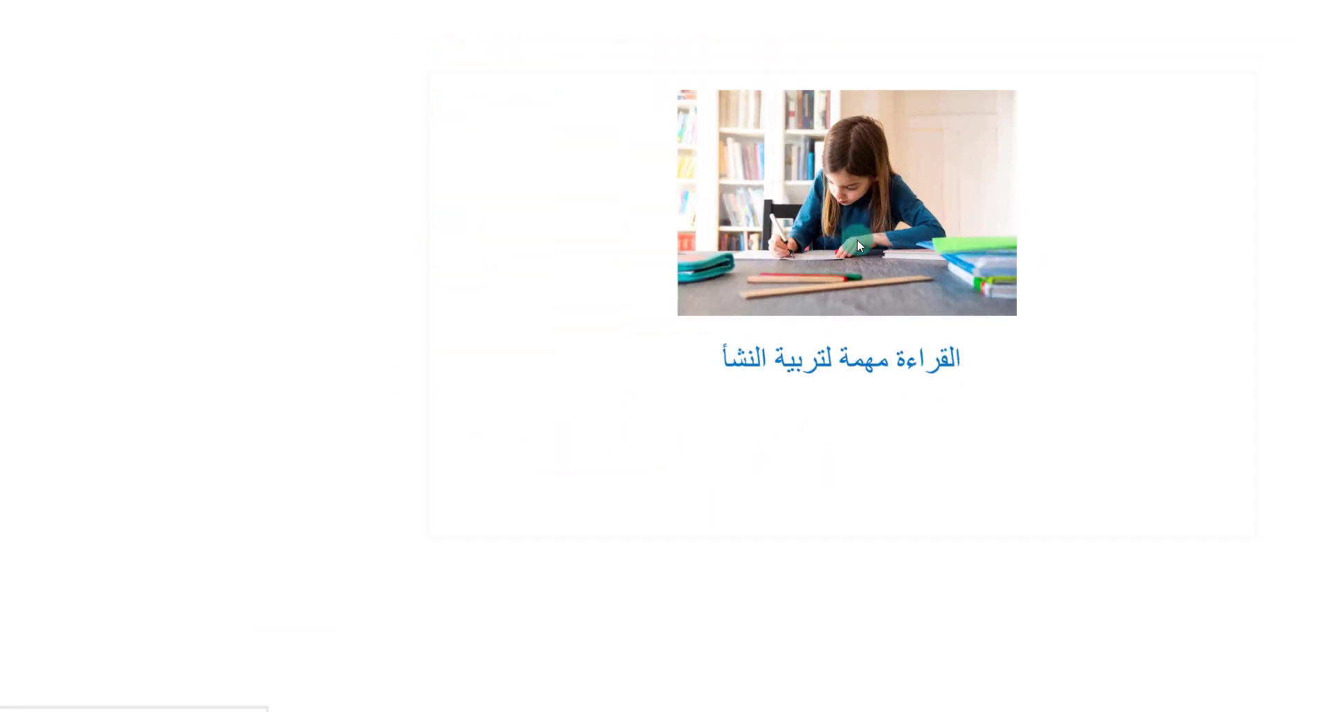
left_click(701, 454)
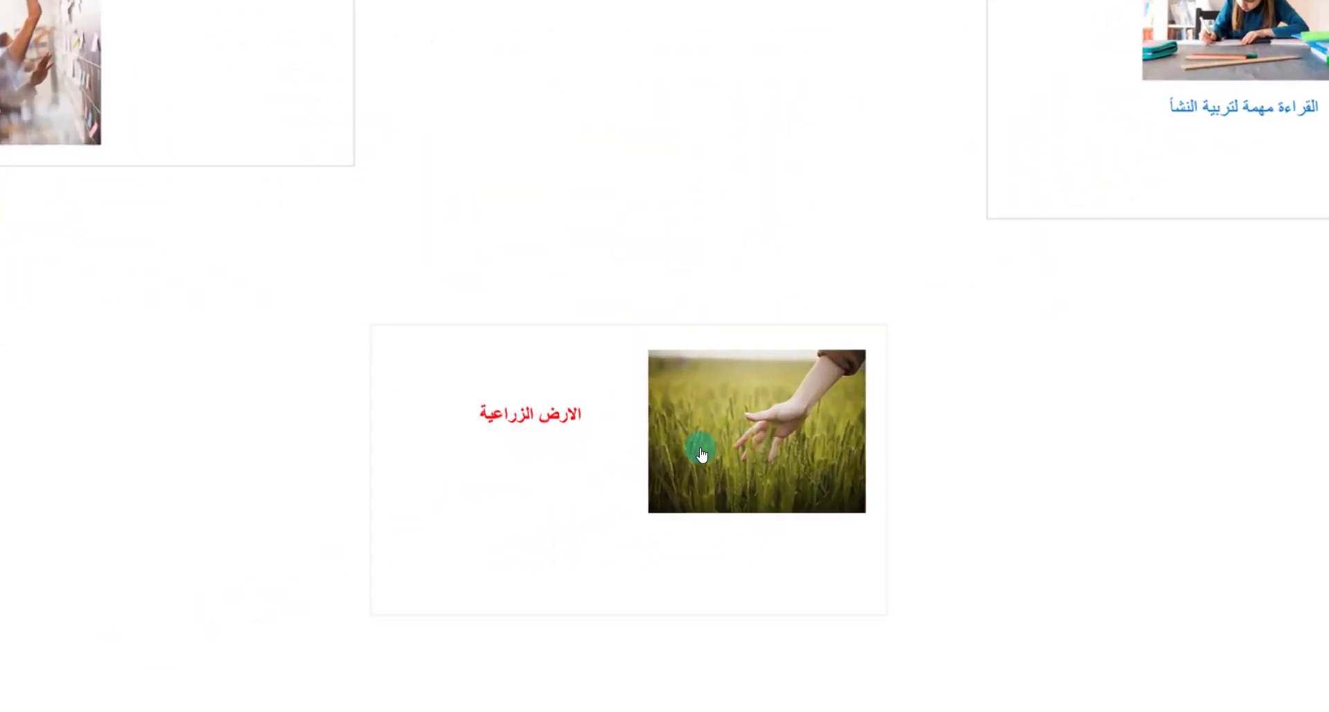
left_click(654, 242)
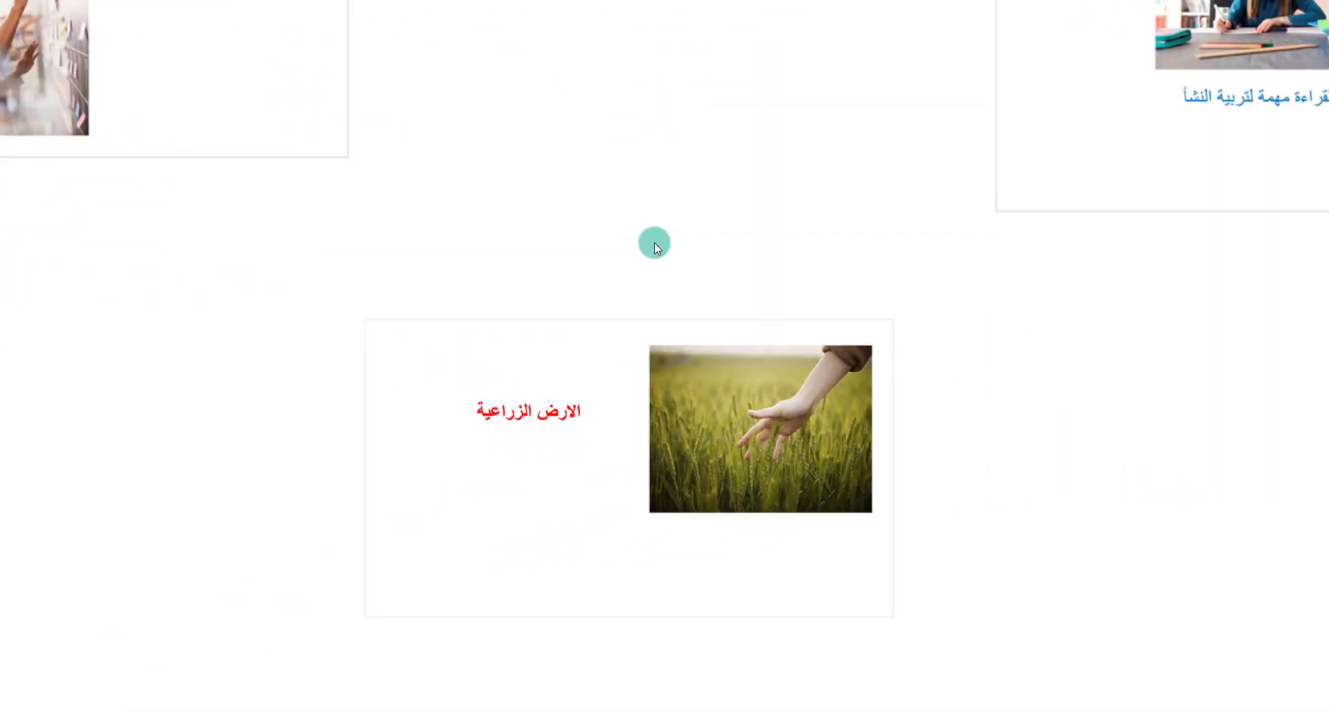
left_click(227, 232)
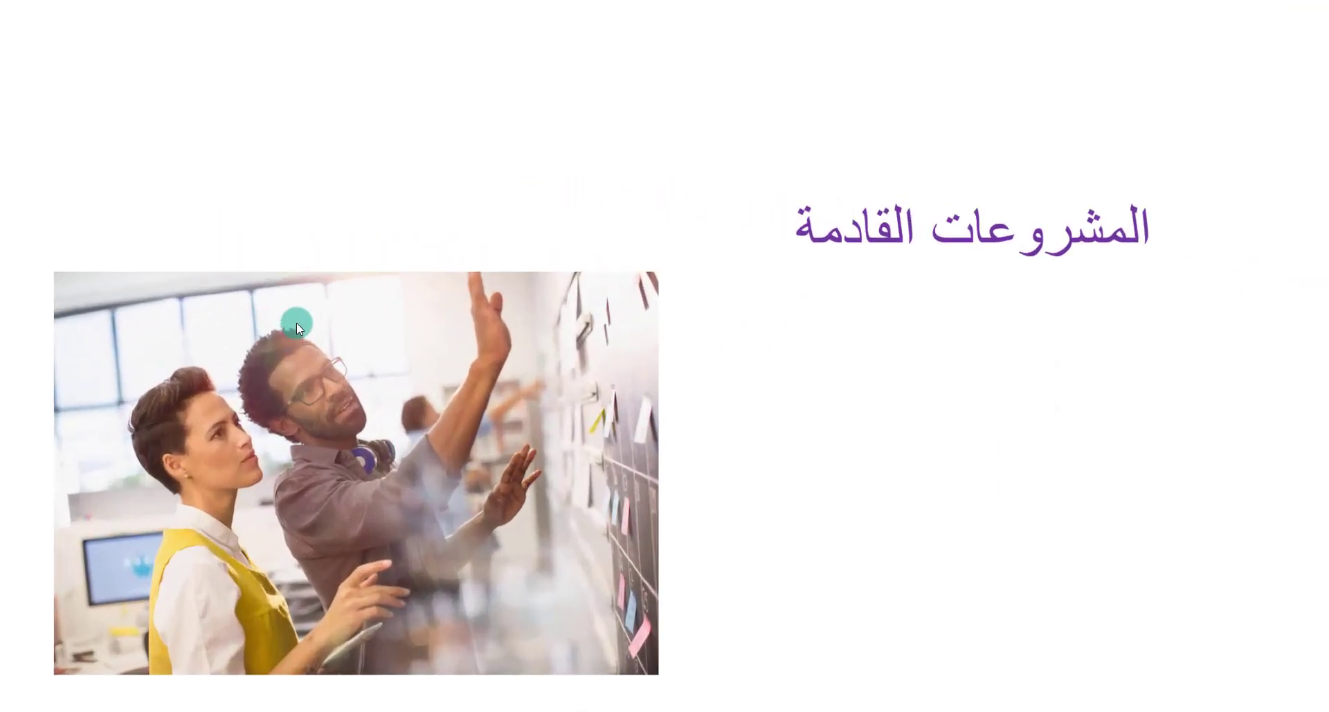
left_click(351, 338)
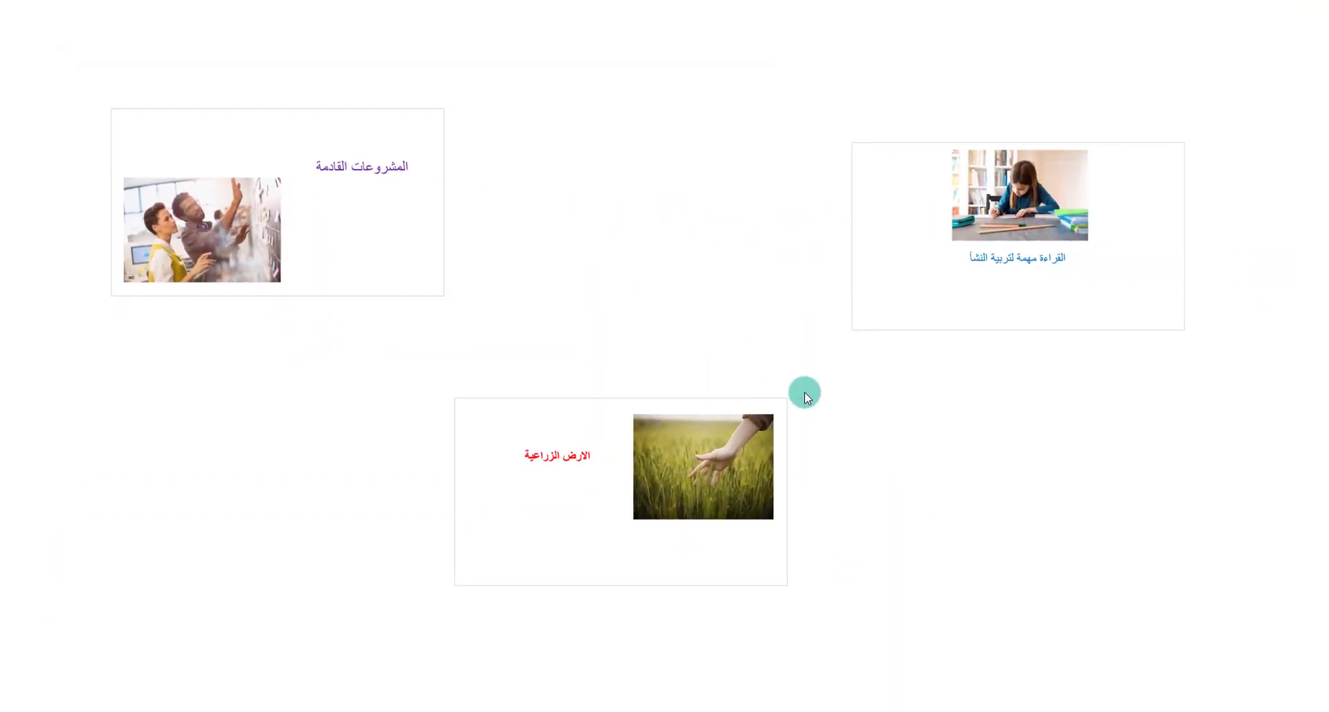
left_click(563, 218)
left_click(563, 217)
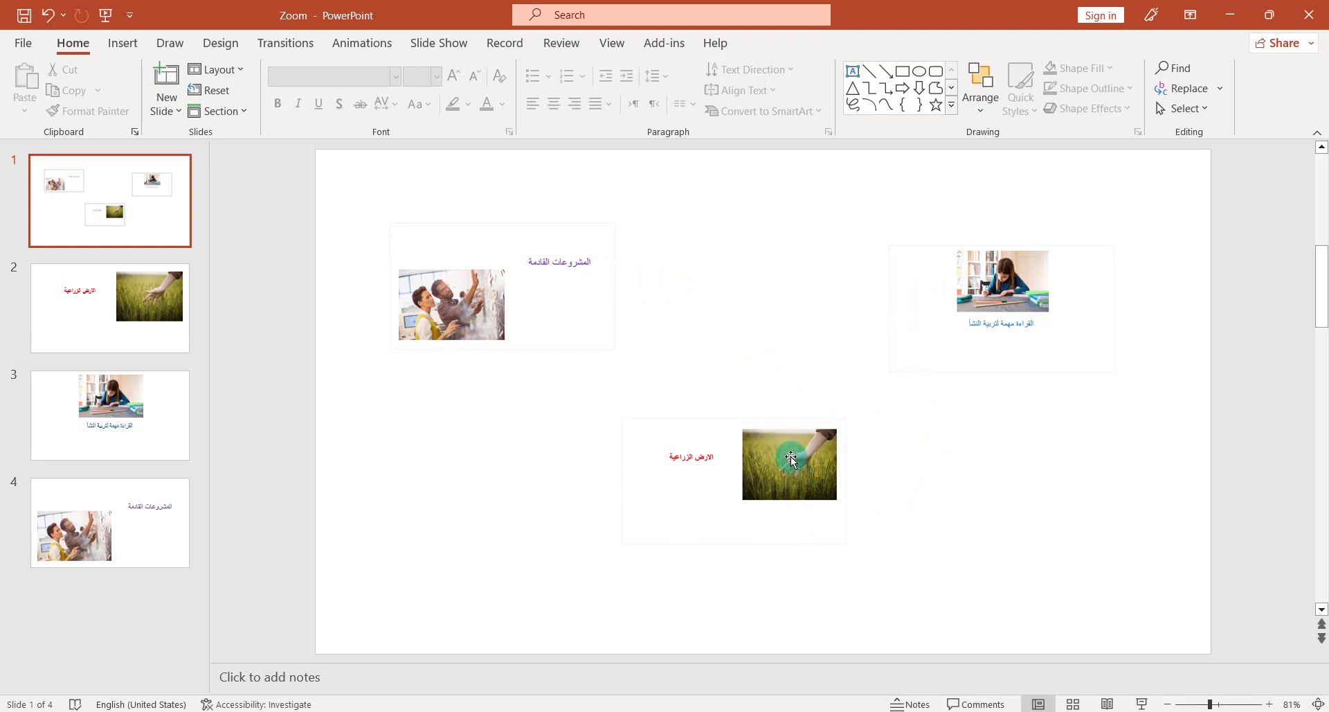
Insert the clipboard icon from the stock Icons library onto the overview slide.
left_click(791, 459)
left_click(700, 343)
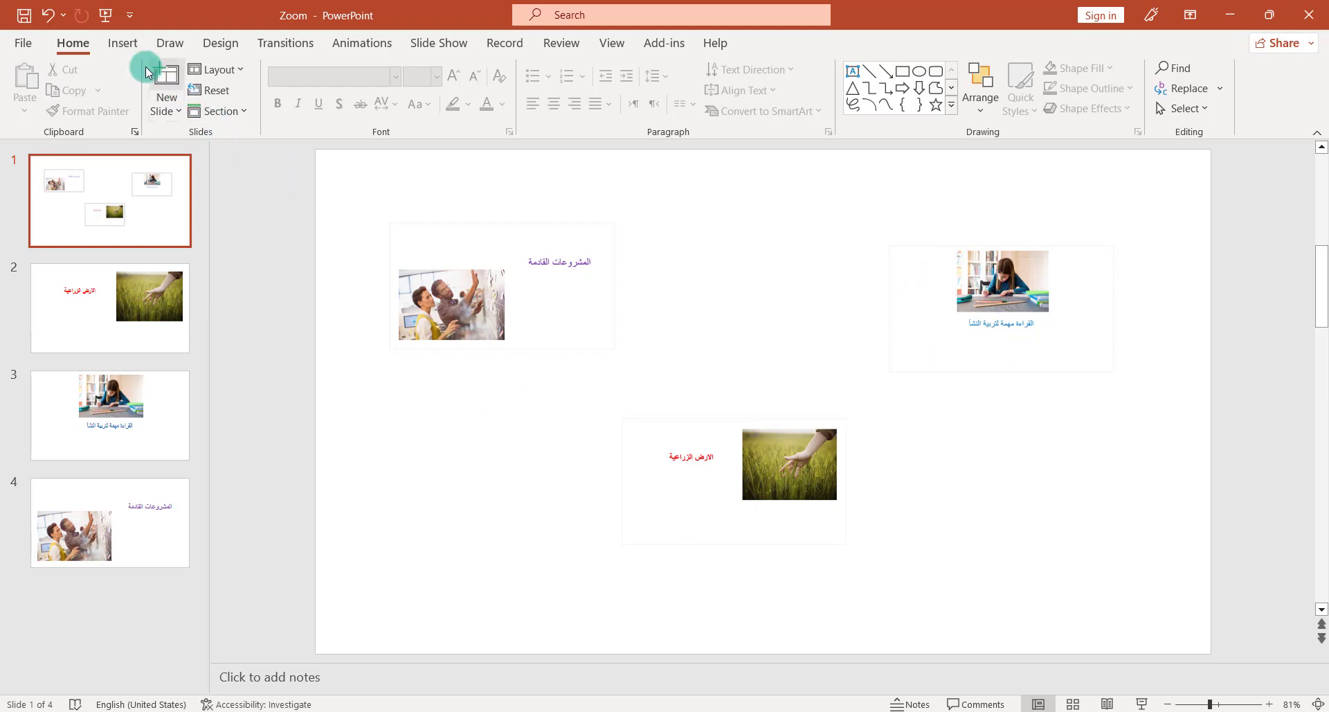
left_click(123, 45)
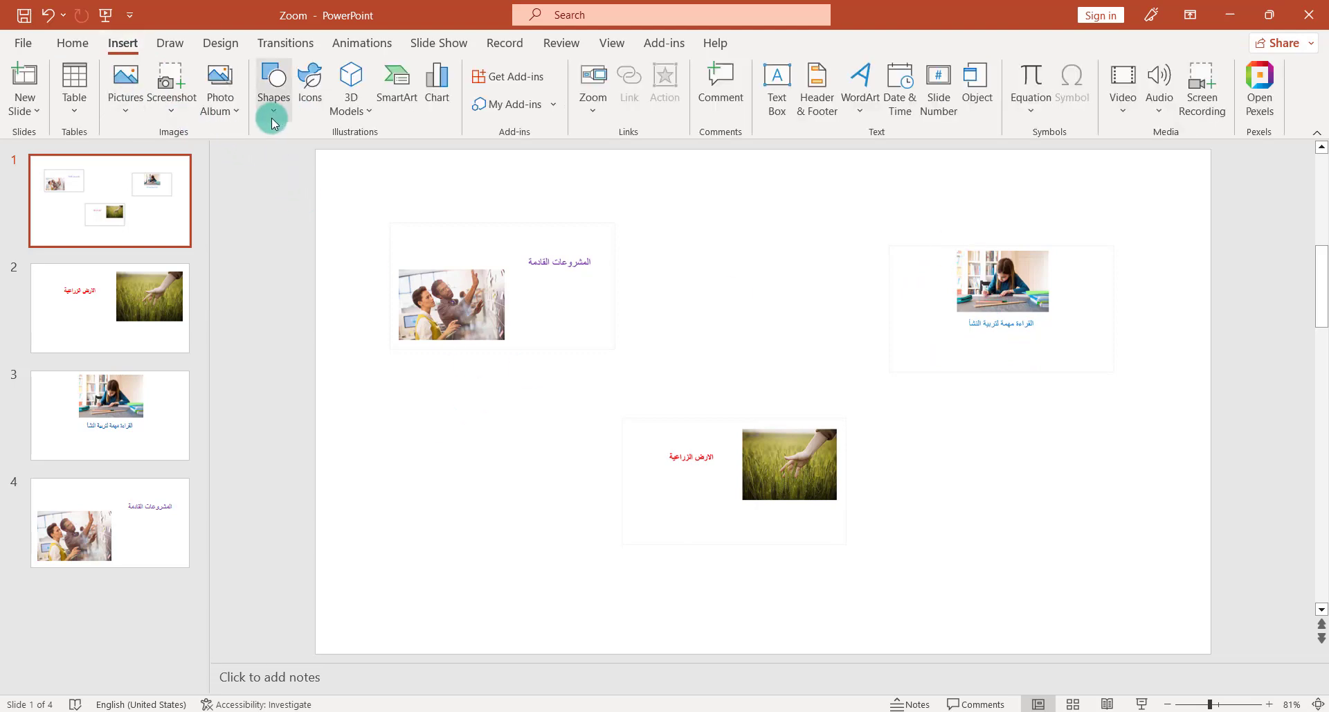
left_click(309, 100)
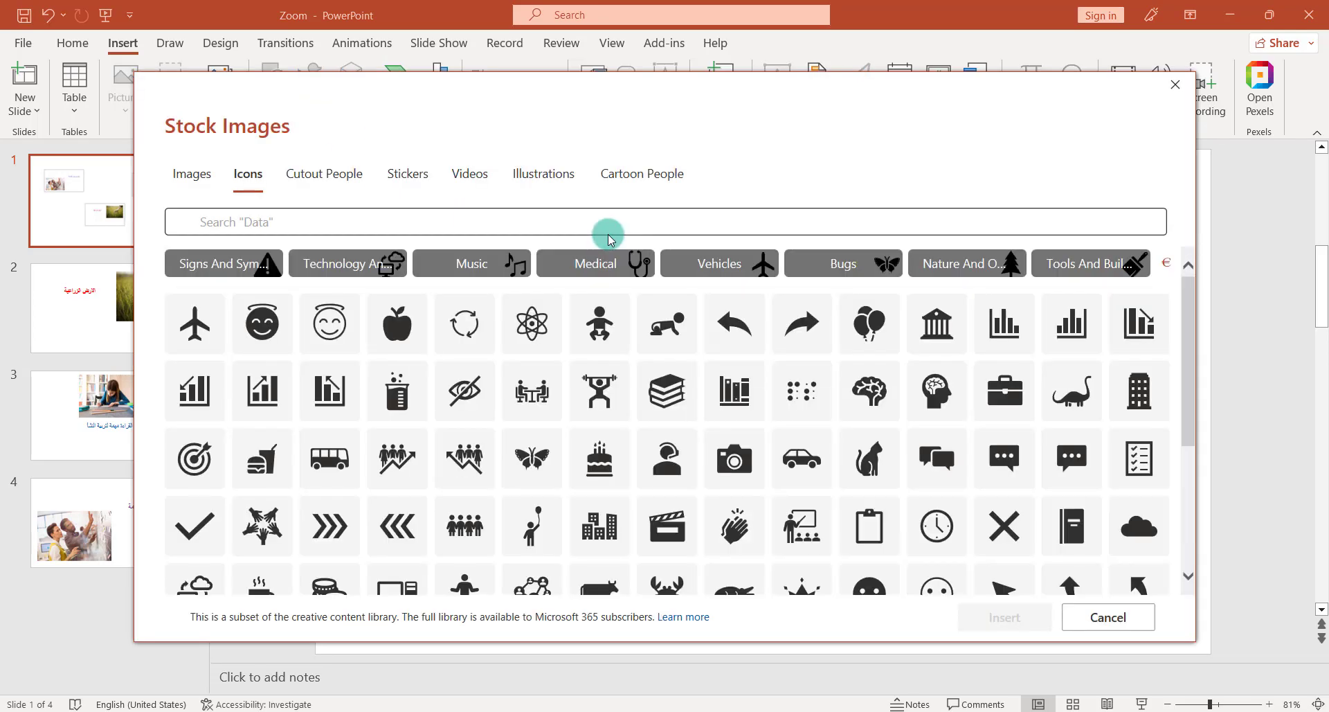
left_click(873, 532)
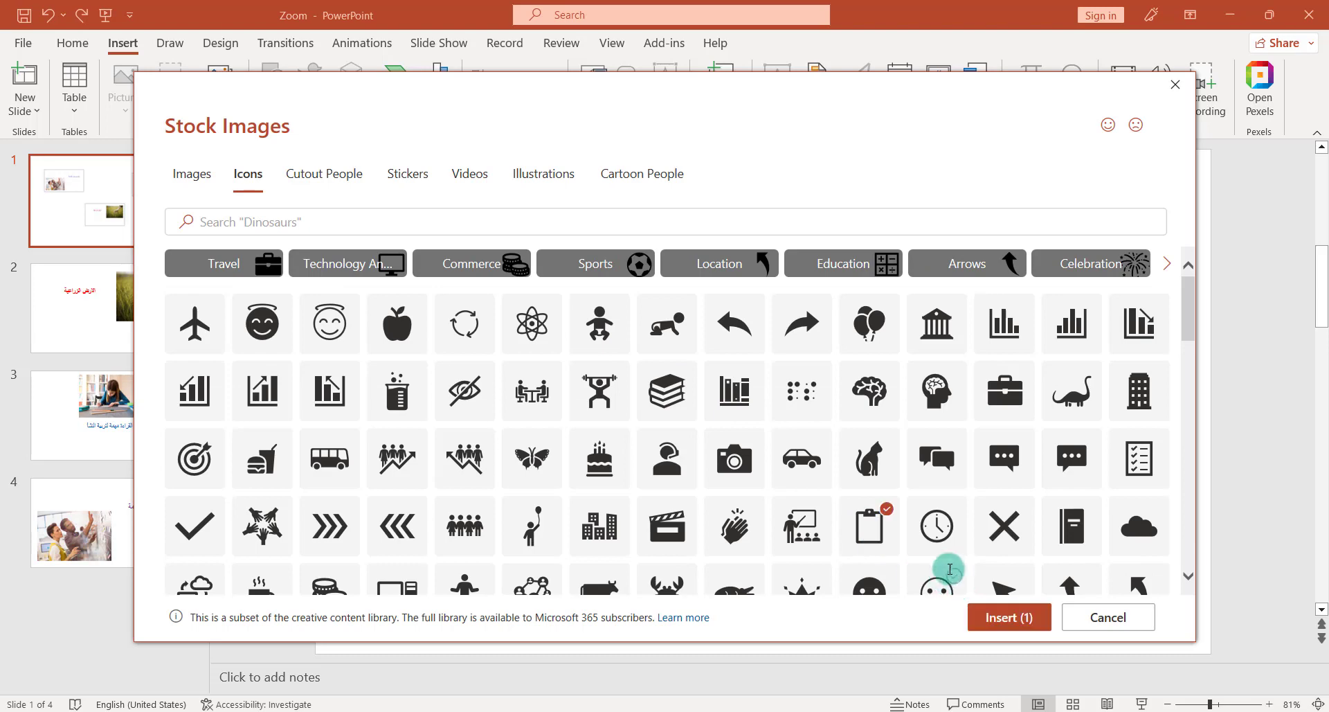
left_click(1006, 625)
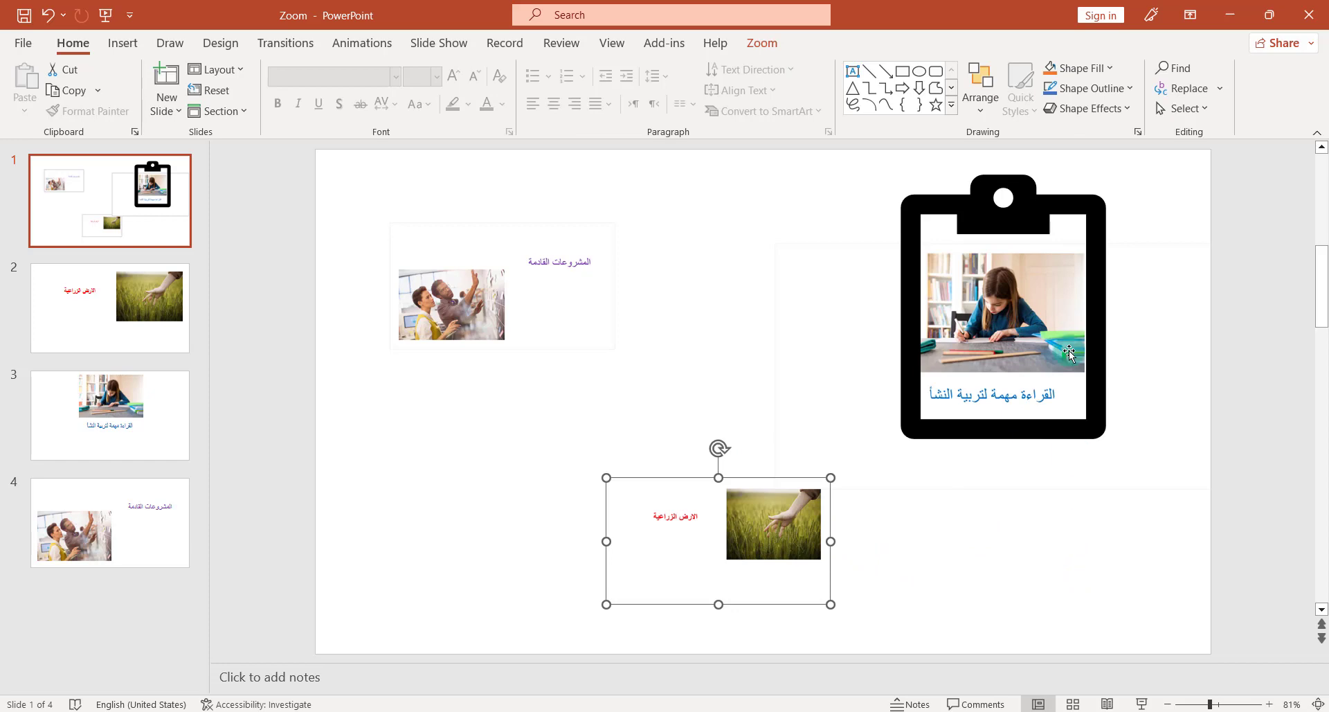
left_click(1142, 704)
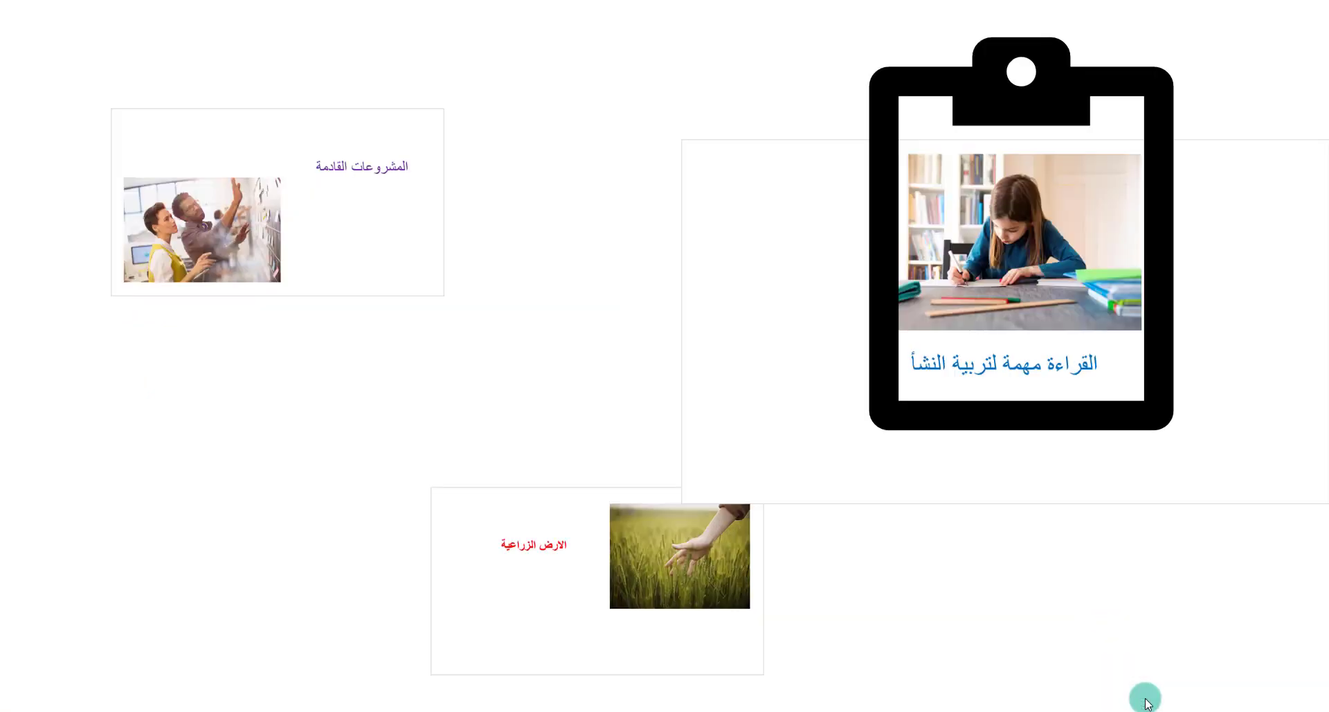
left_click(1005, 252)
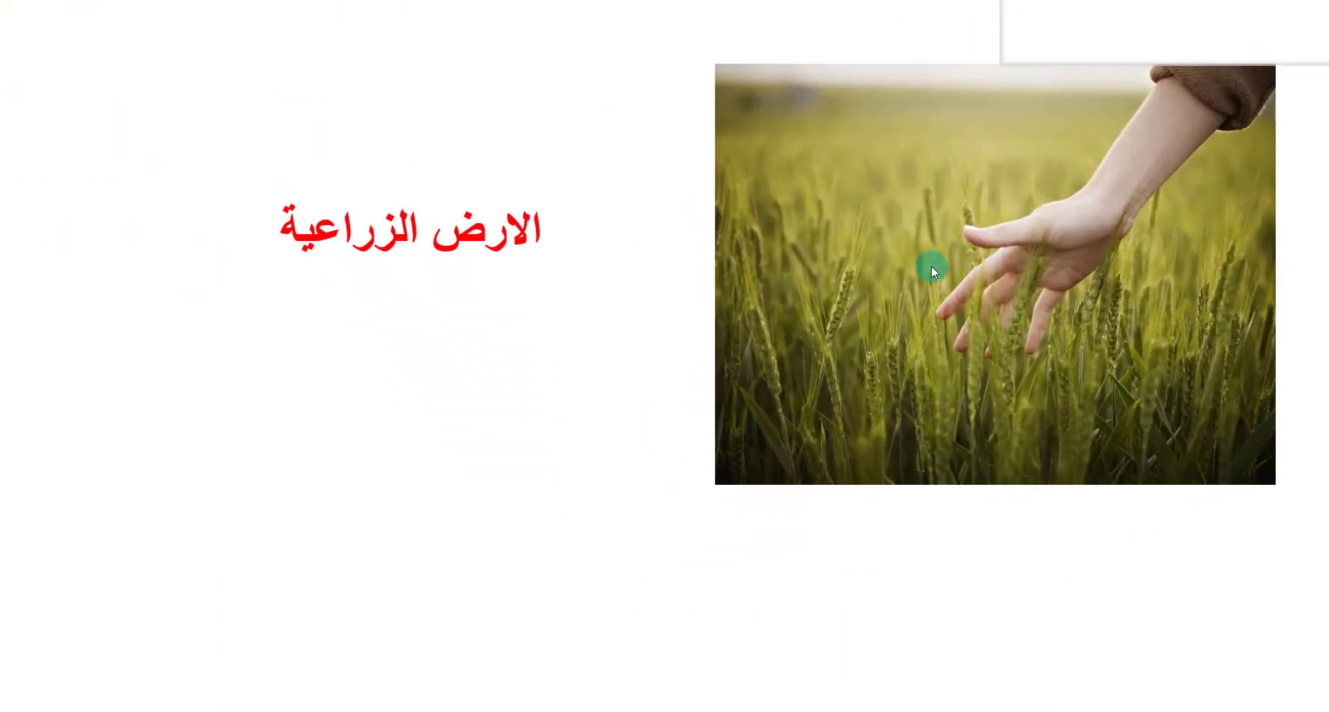
left_click(1029, 236)
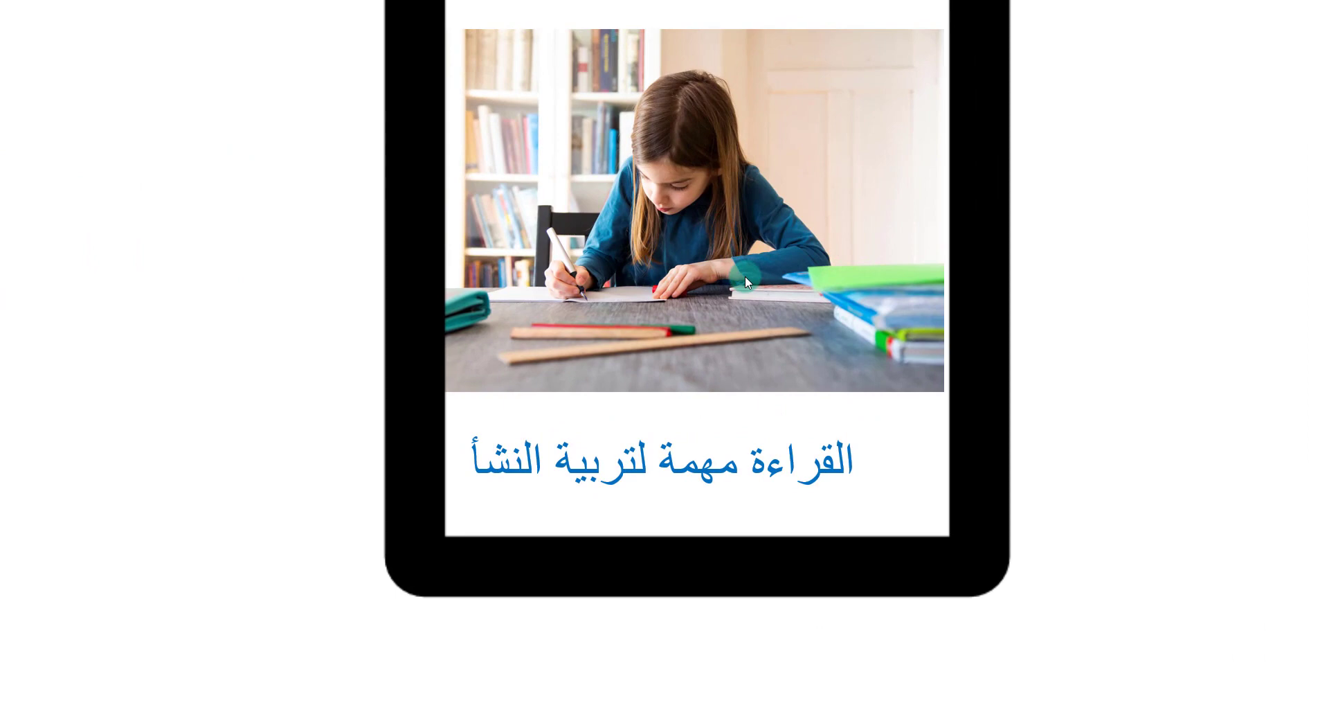
left_click(735, 231)
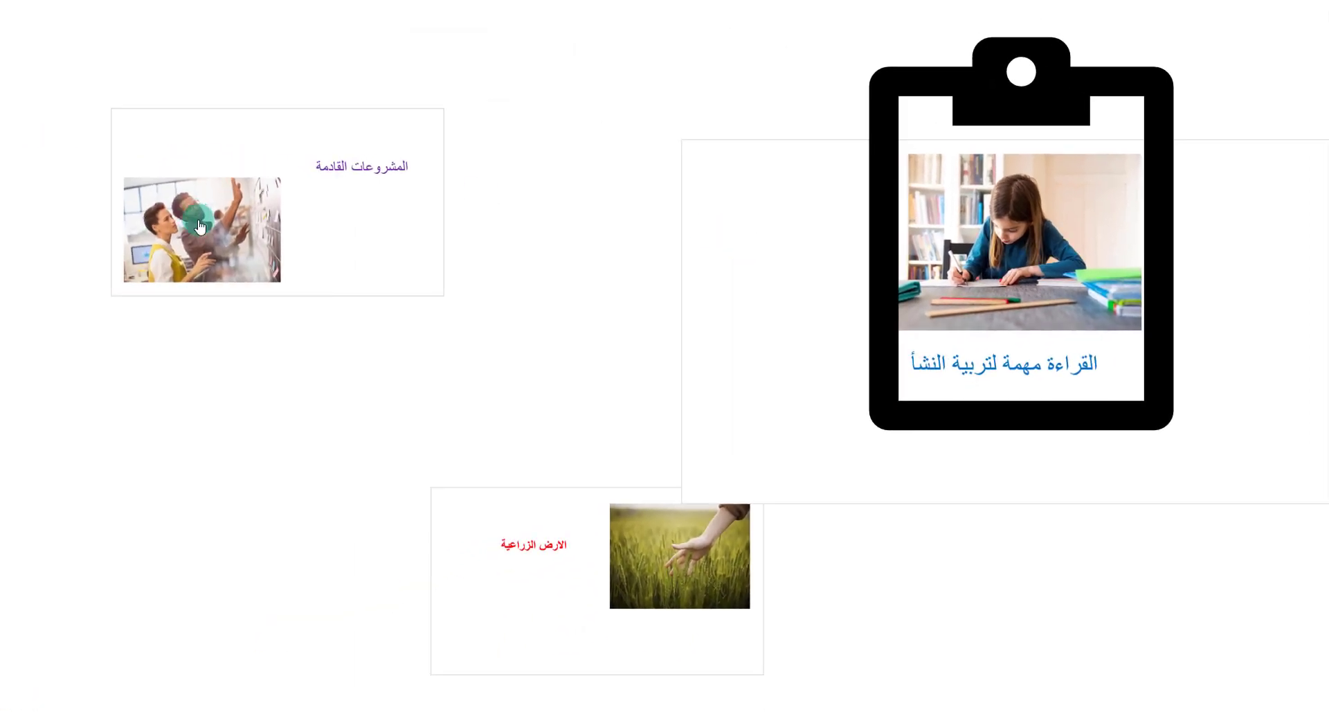
left_click(228, 234)
left_click(359, 268)
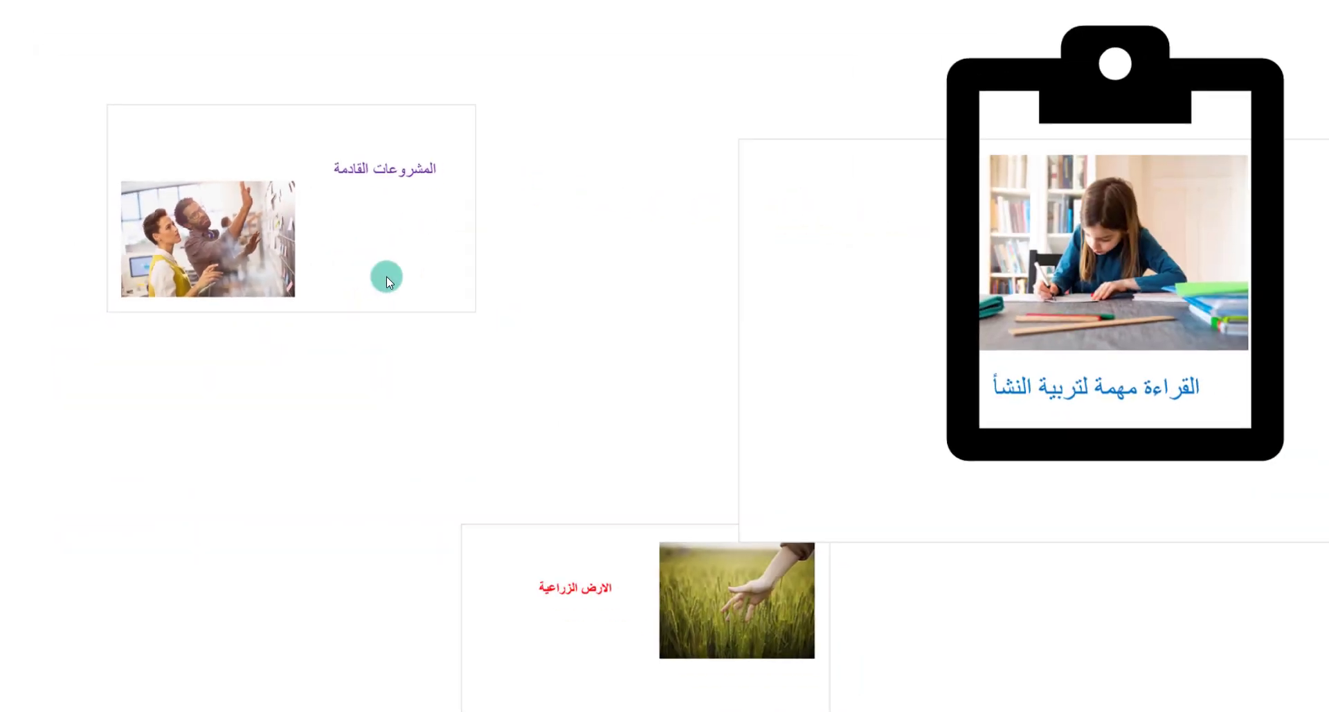
left_click(659, 330)
right_click(538, 346)
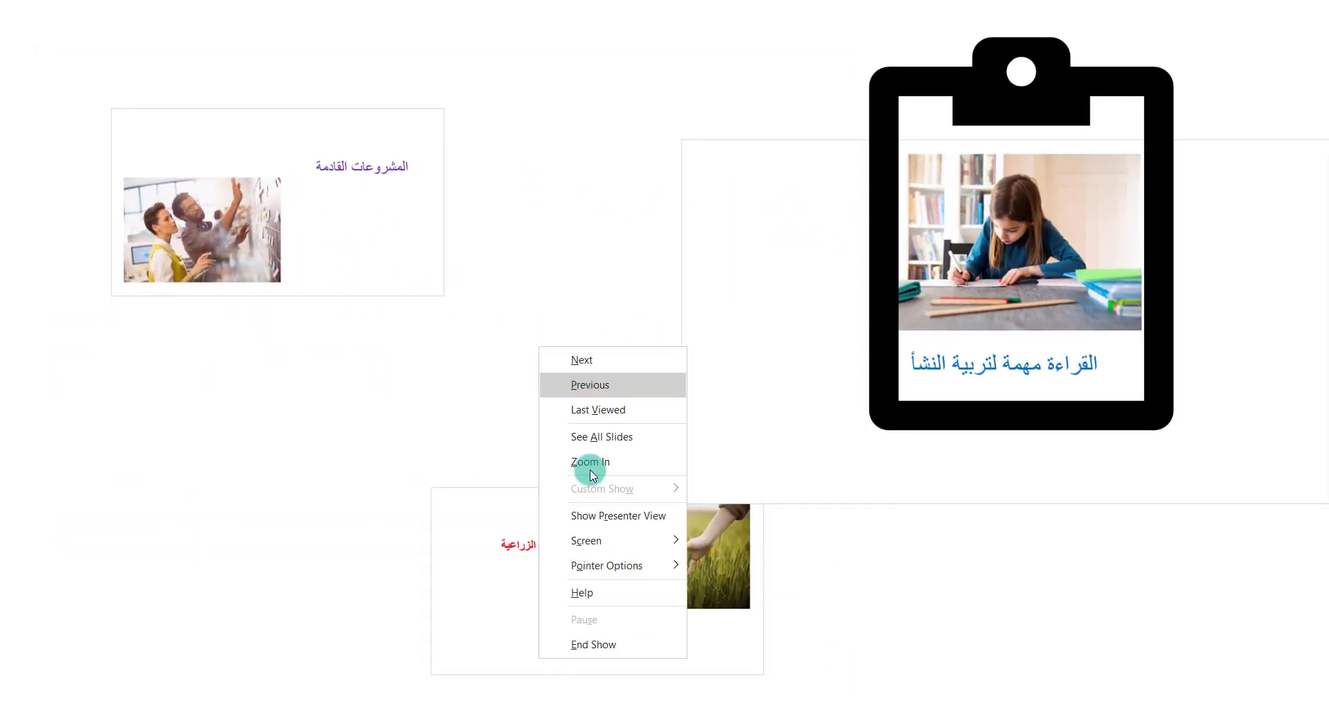
left_click(589, 638)
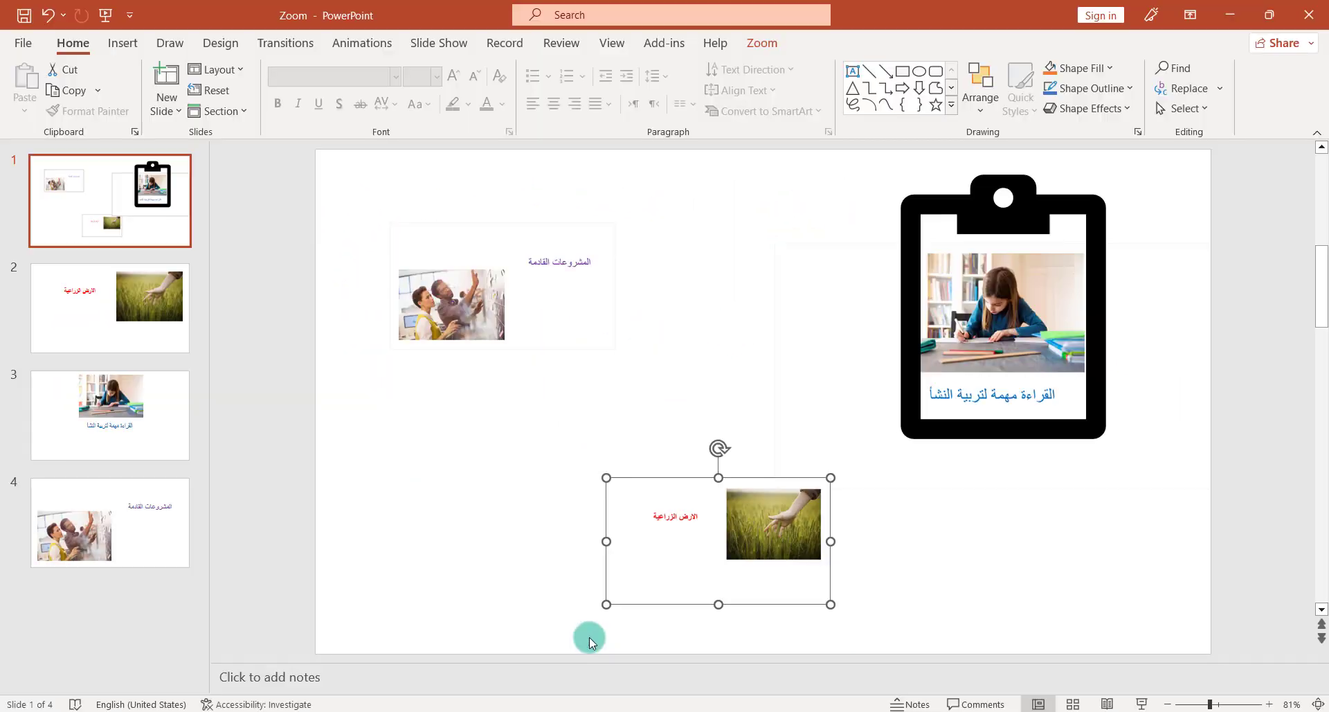
Enlarge the projects zoom with a cut-corner frame and give the farmland zoom a tilted 3D frame.
left_click(475, 331)
left_click_drag(612, 347, 658, 375)
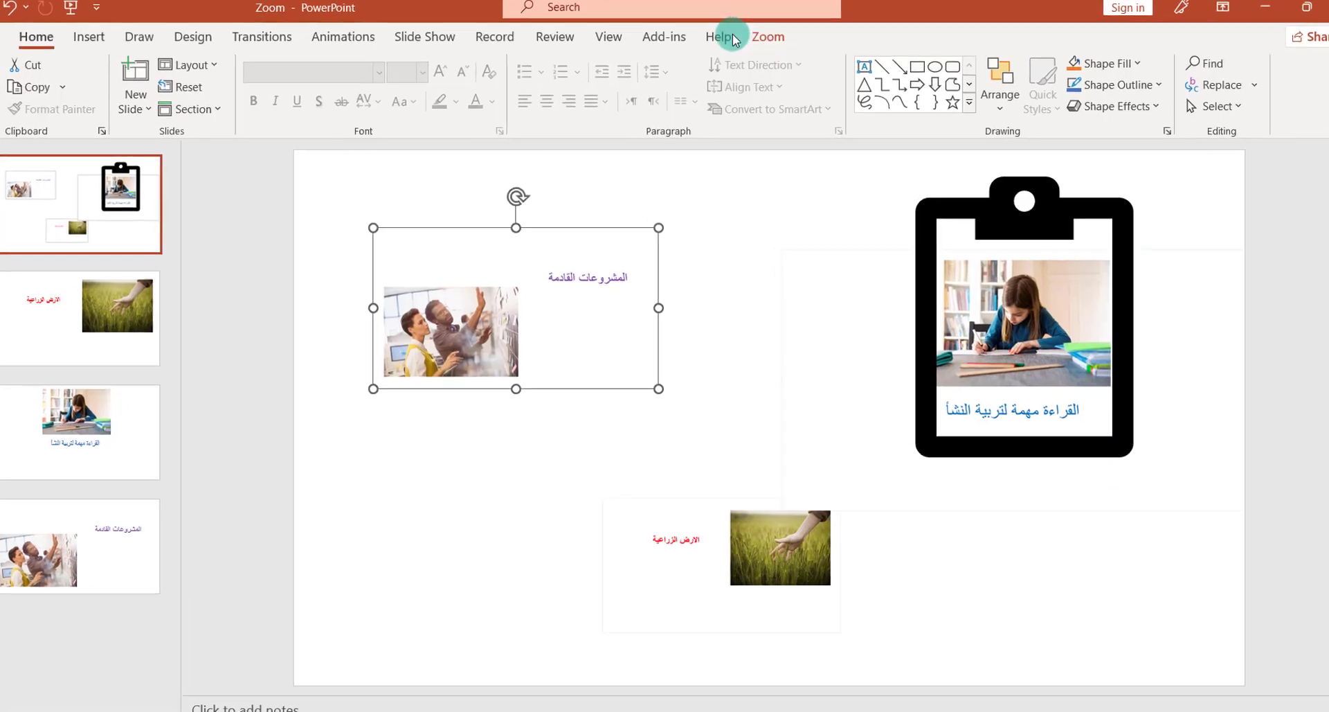
left_click(762, 43)
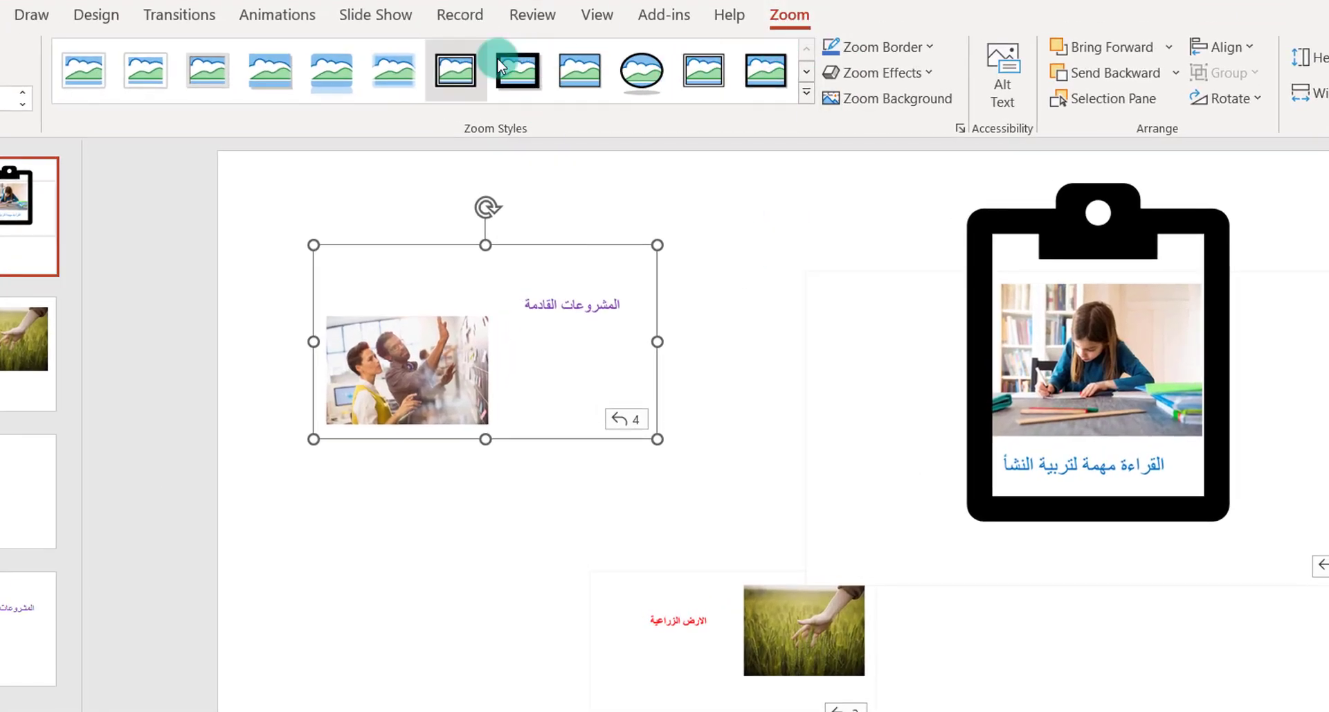
left_click(809, 72)
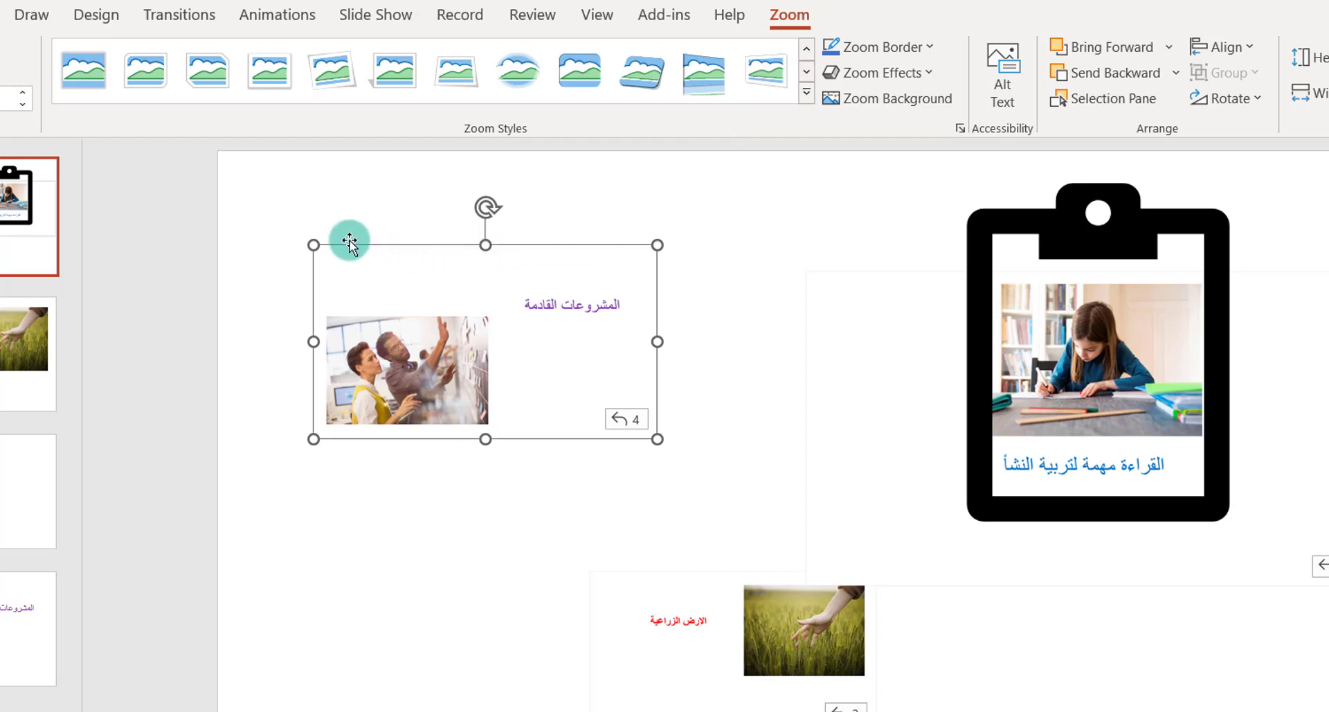
left_click(208, 77)
left_click(835, 646)
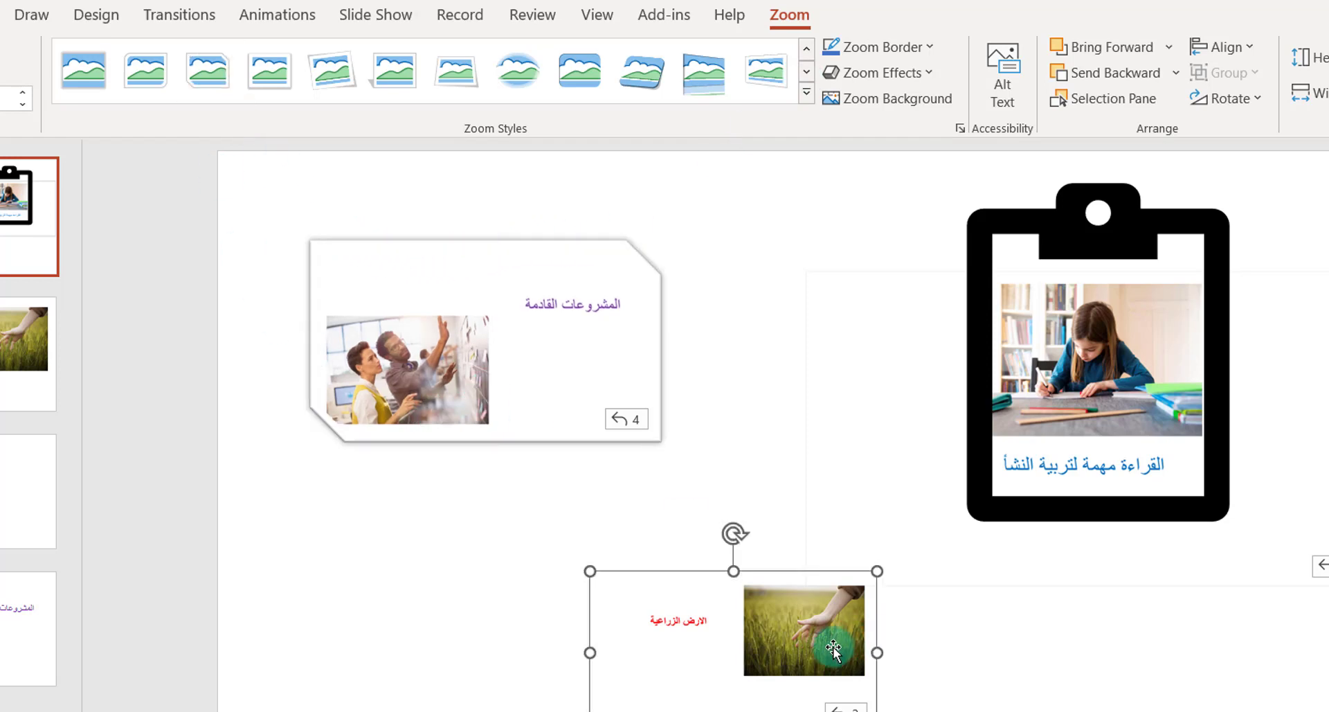
left_click(778, 68)
Apply a green Graphics Style to the clipboard icon.
left_click(1042, 414)
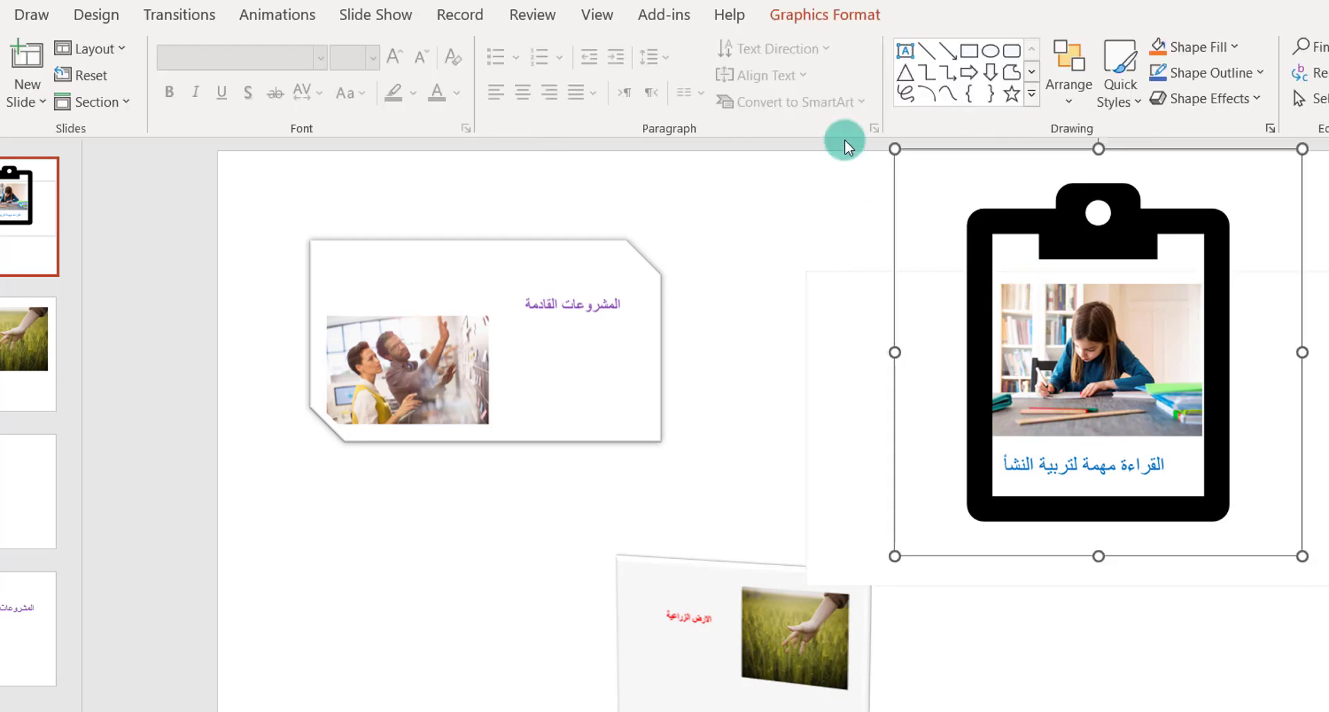
left_click(787, 20)
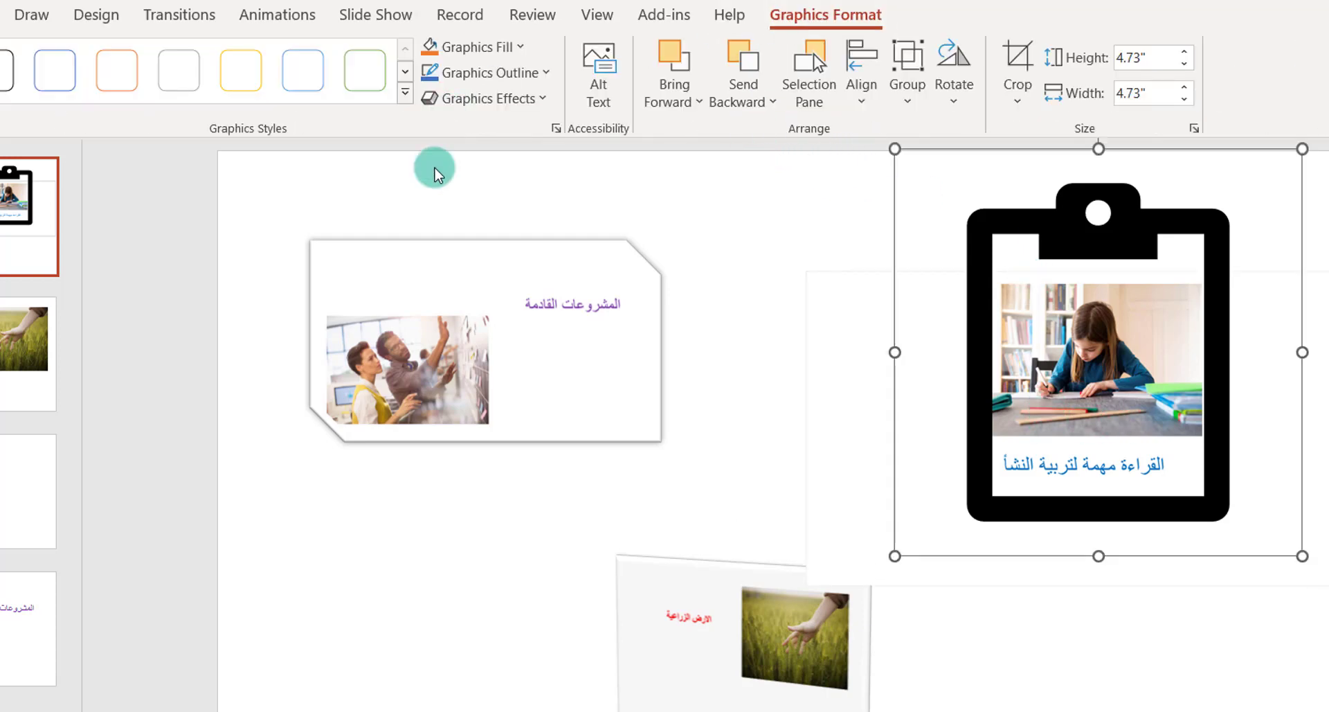
left_click(405, 90)
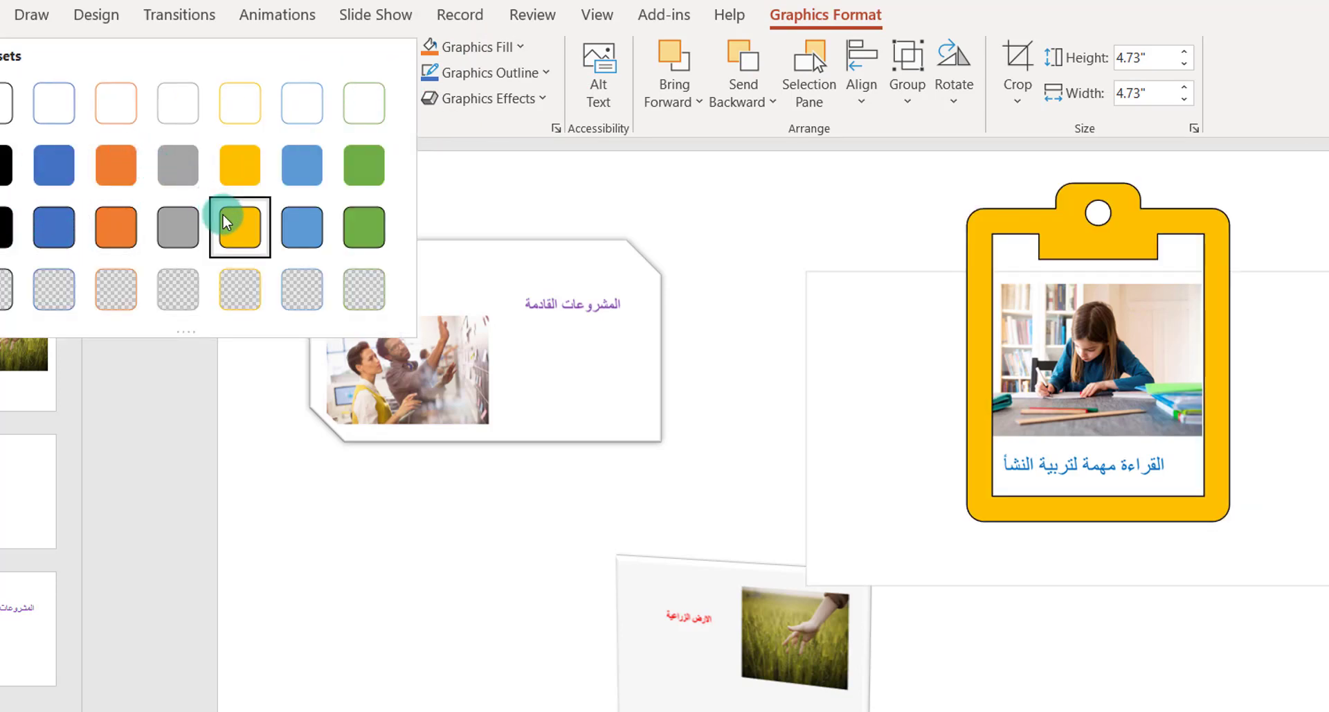
left_click(364, 227)
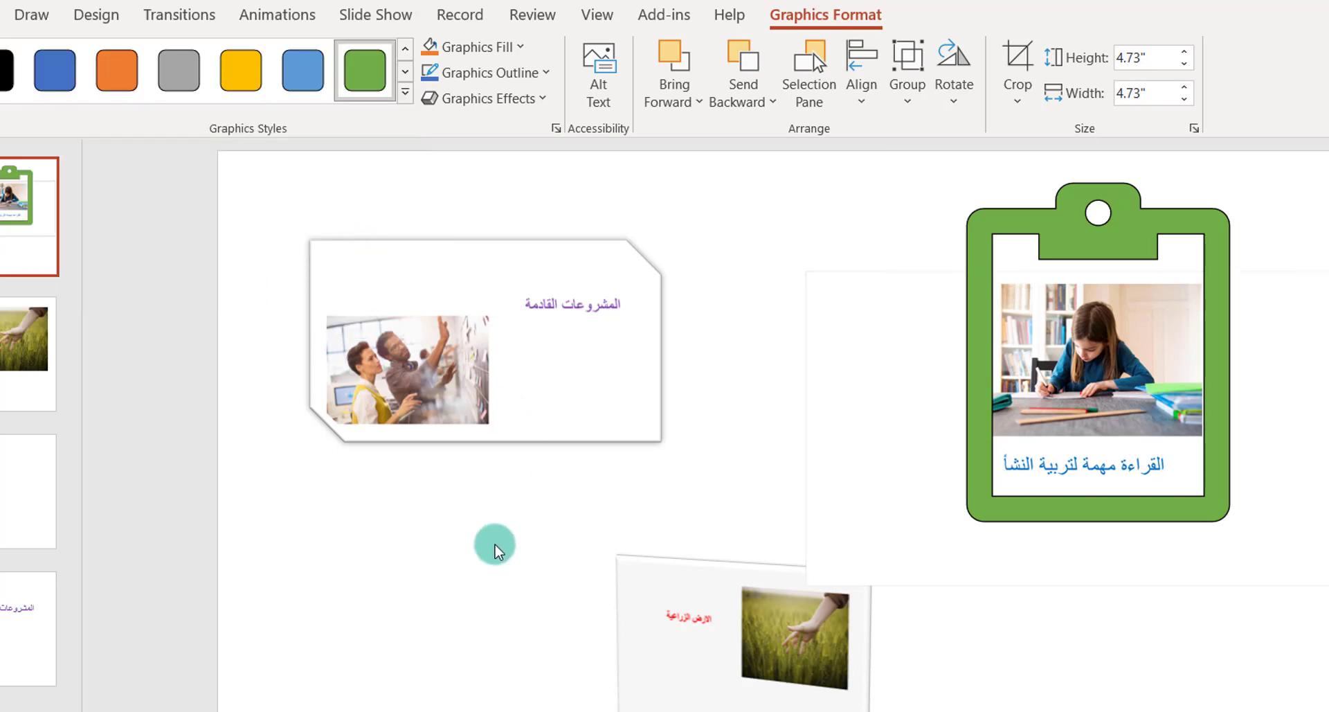
left_click(516, 388)
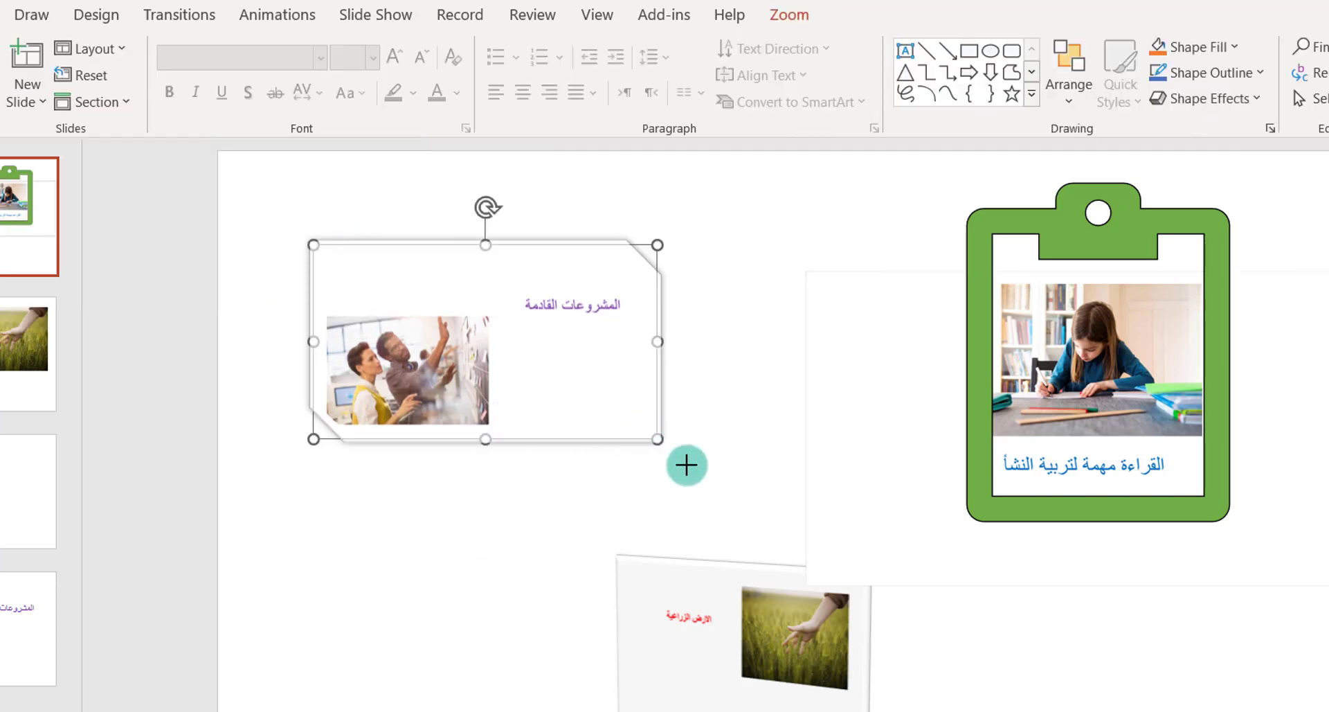
left_click(759, 584)
left_click(940, 542)
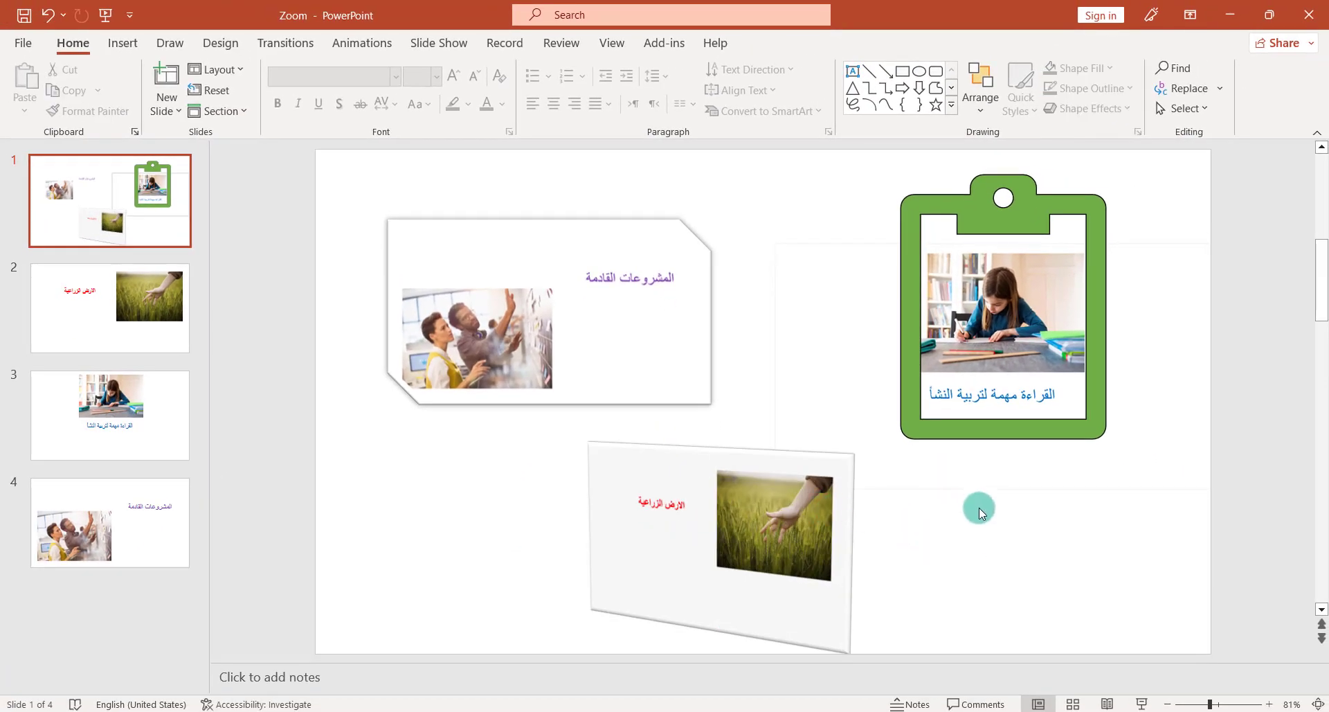
Run the show, zoom into farmland and the reading card and back, then End Show.
left_click(1141, 703)
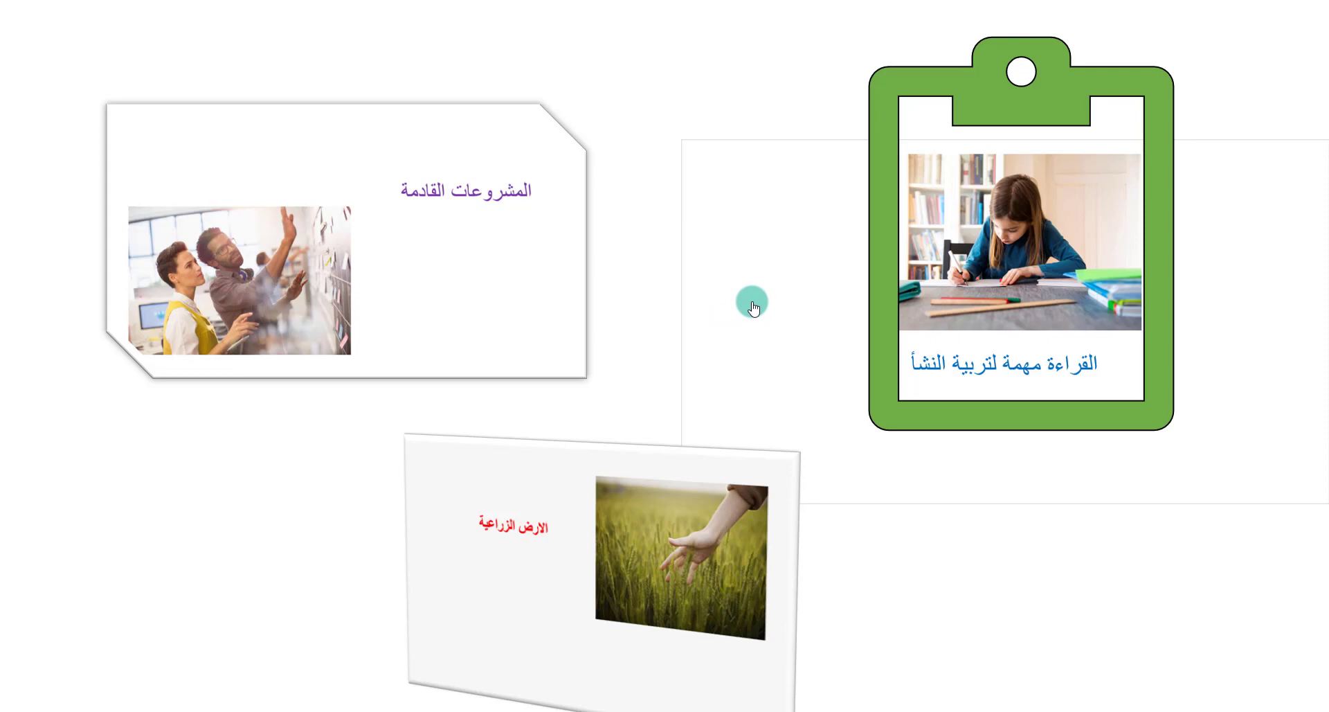
left_click(649, 591)
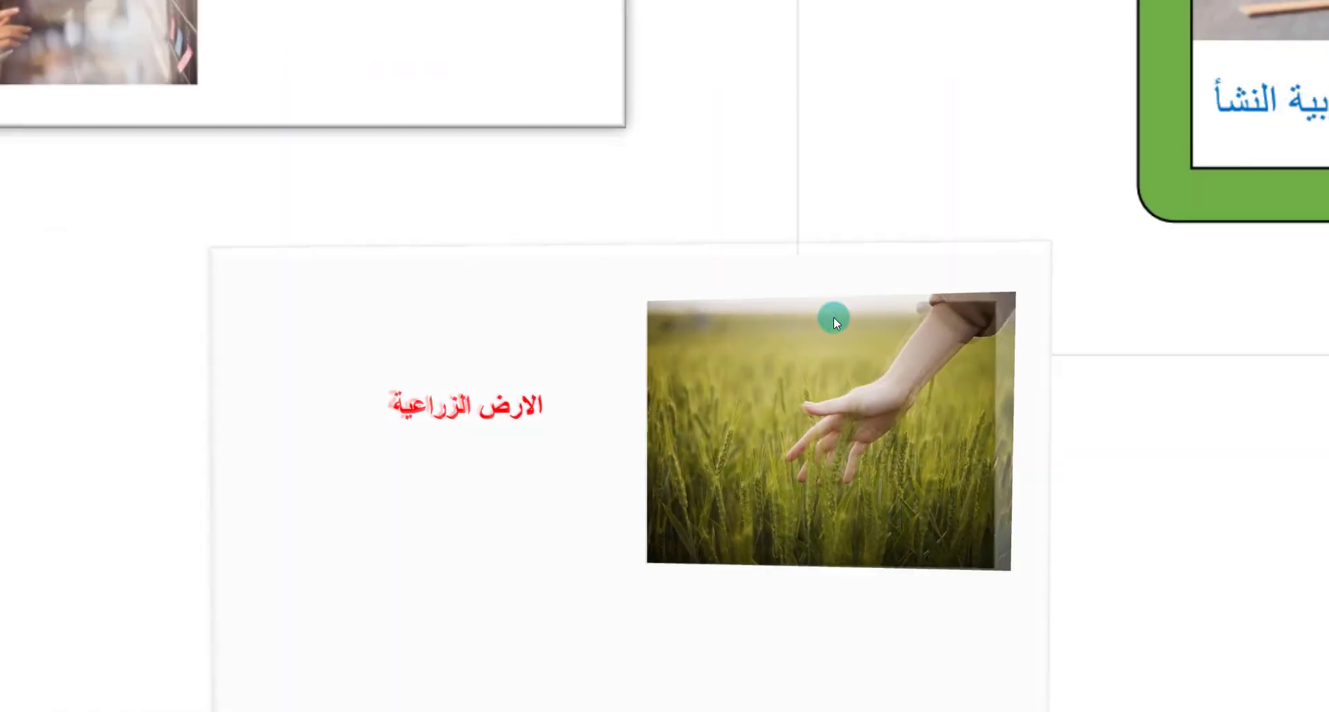
left_click(834, 317)
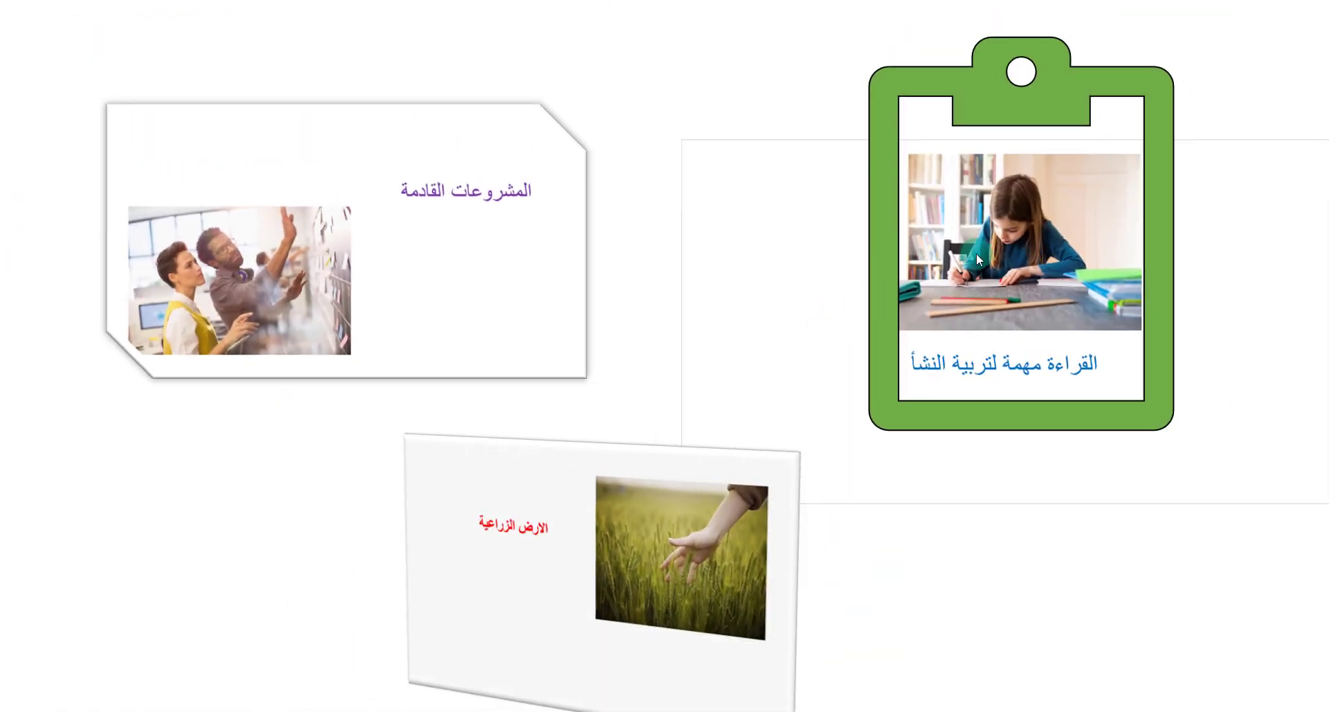
left_click(1008, 243)
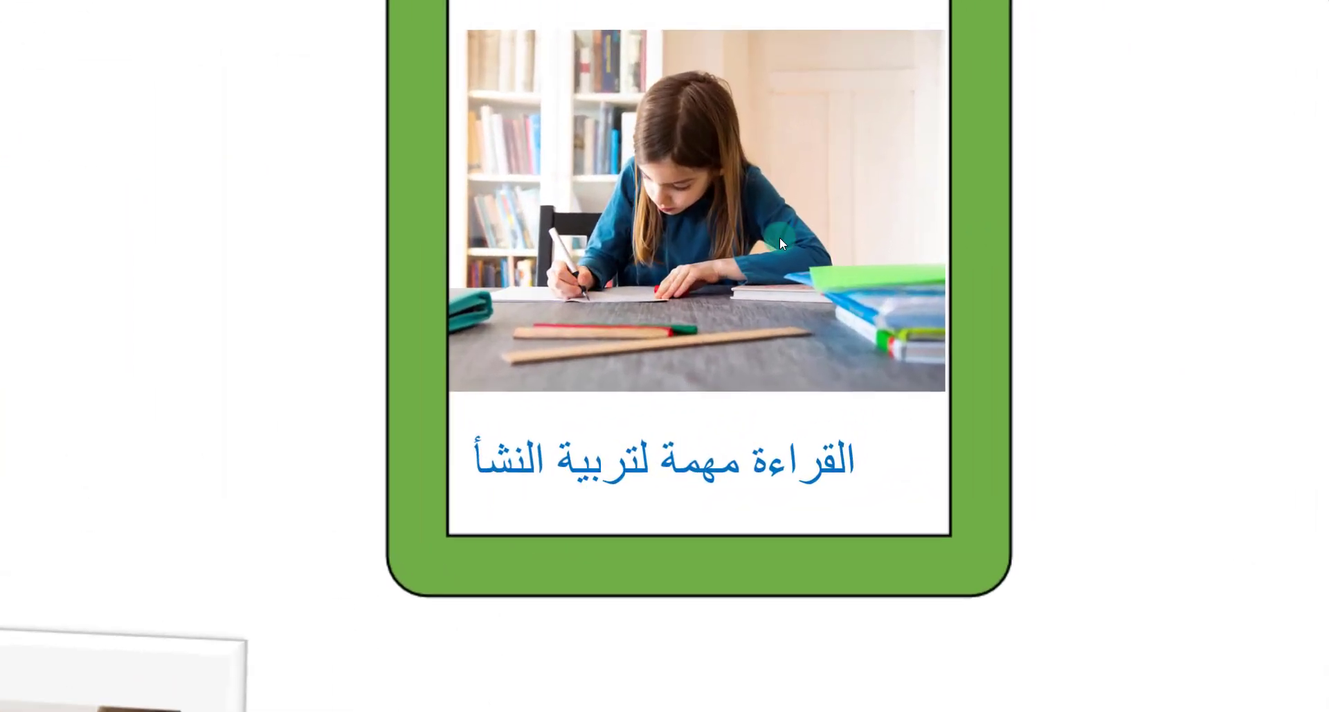
left_click(780, 237)
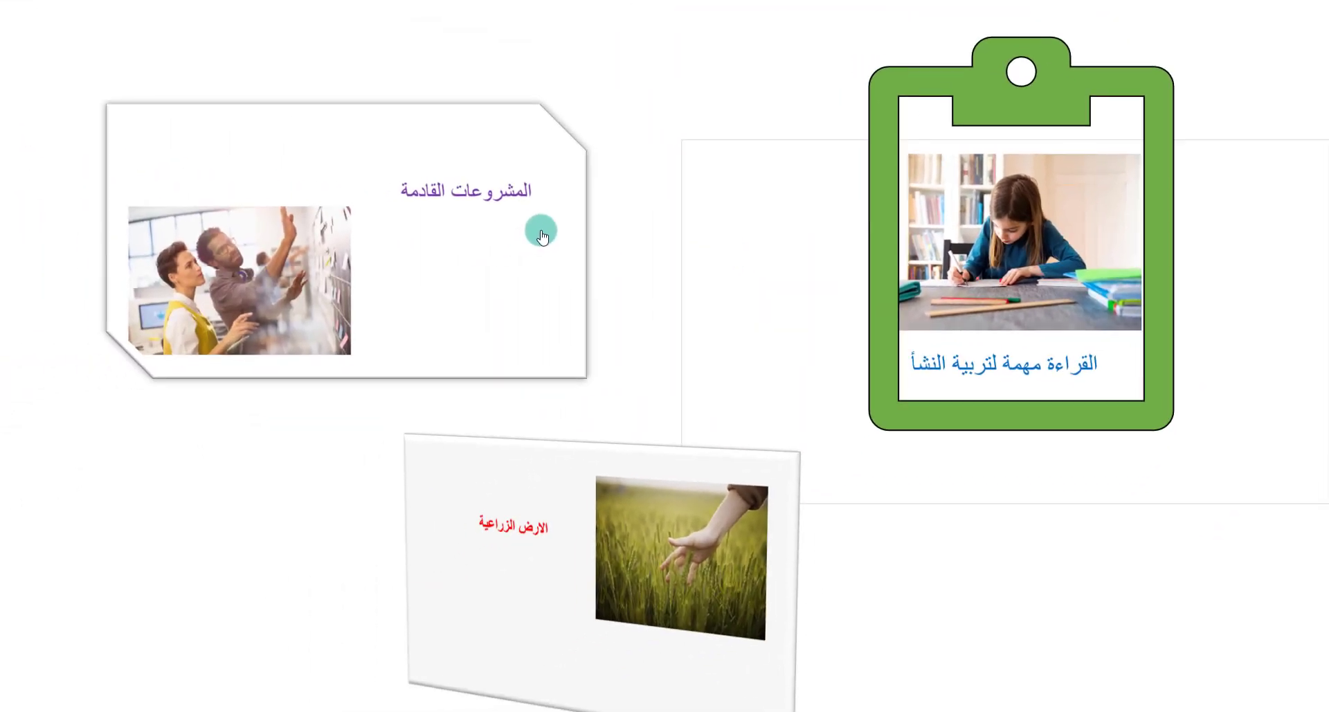
right_click(310, 443)
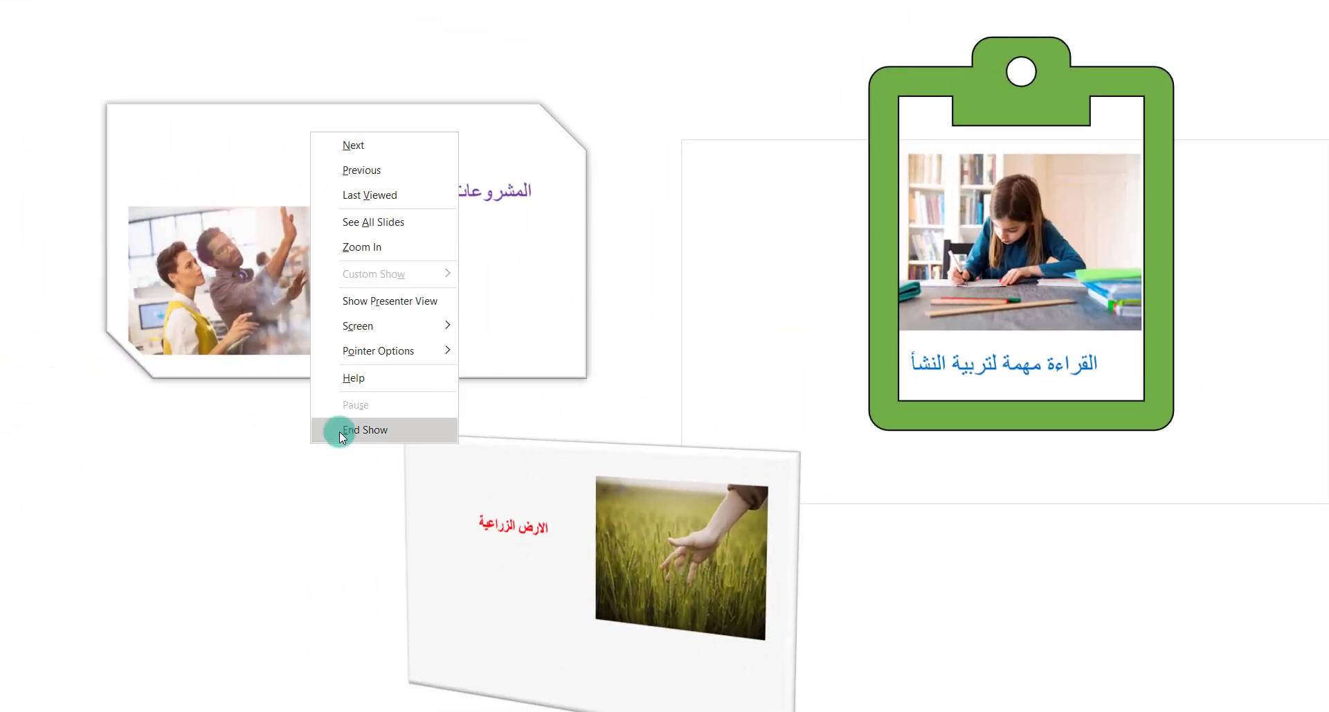
left_click(339, 431)
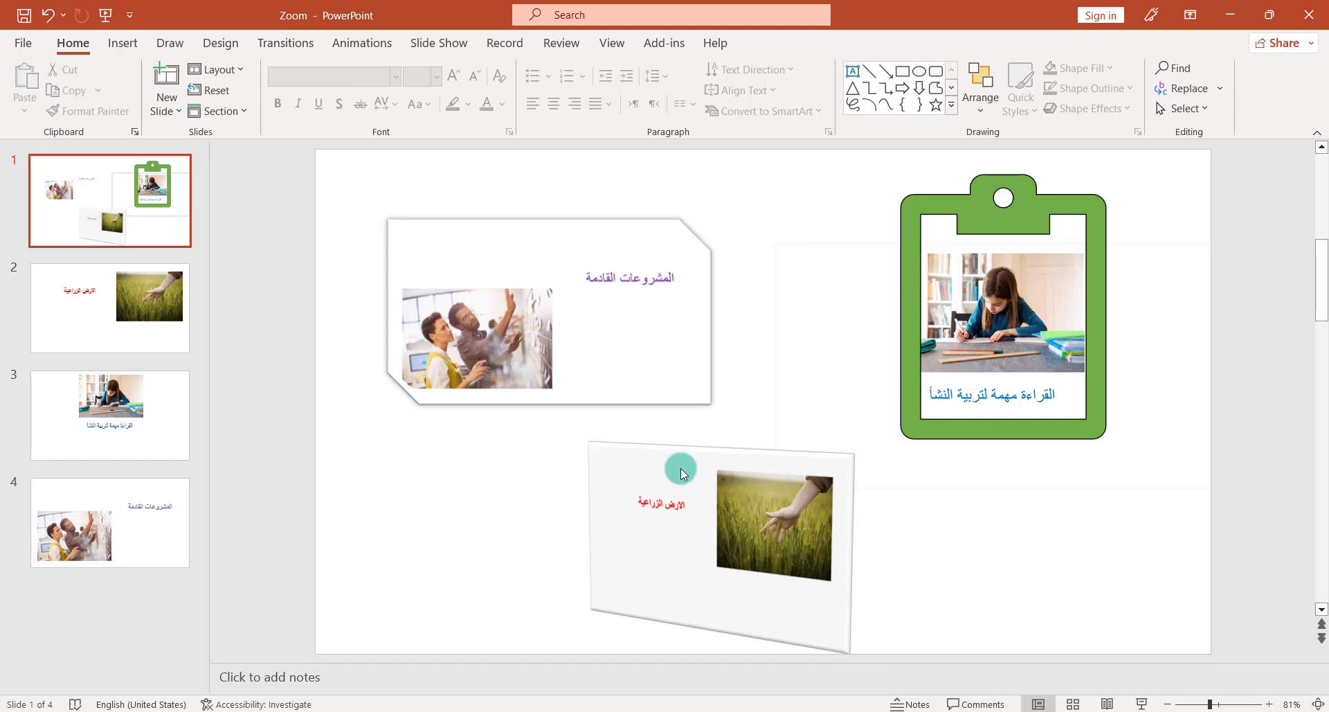
Fill the reading slide's background with a papyrus texture.
left_click(147, 428)
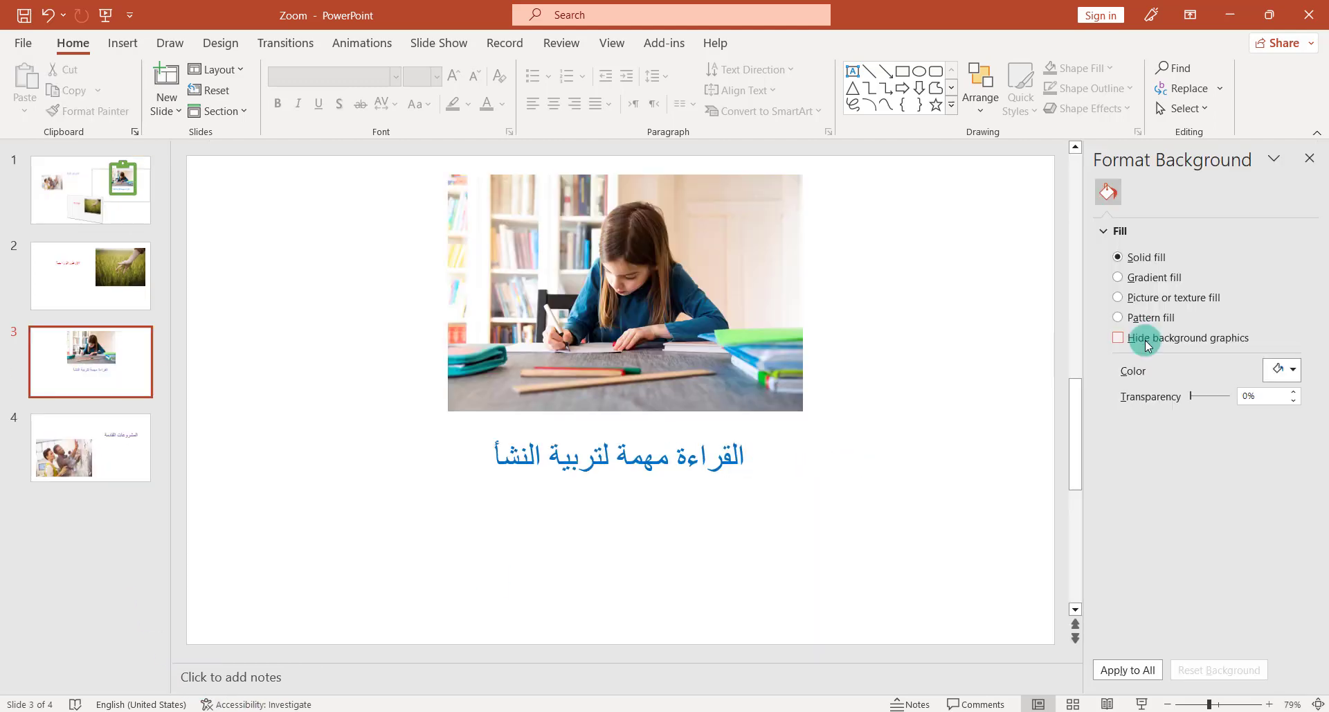
left_click(1119, 297)
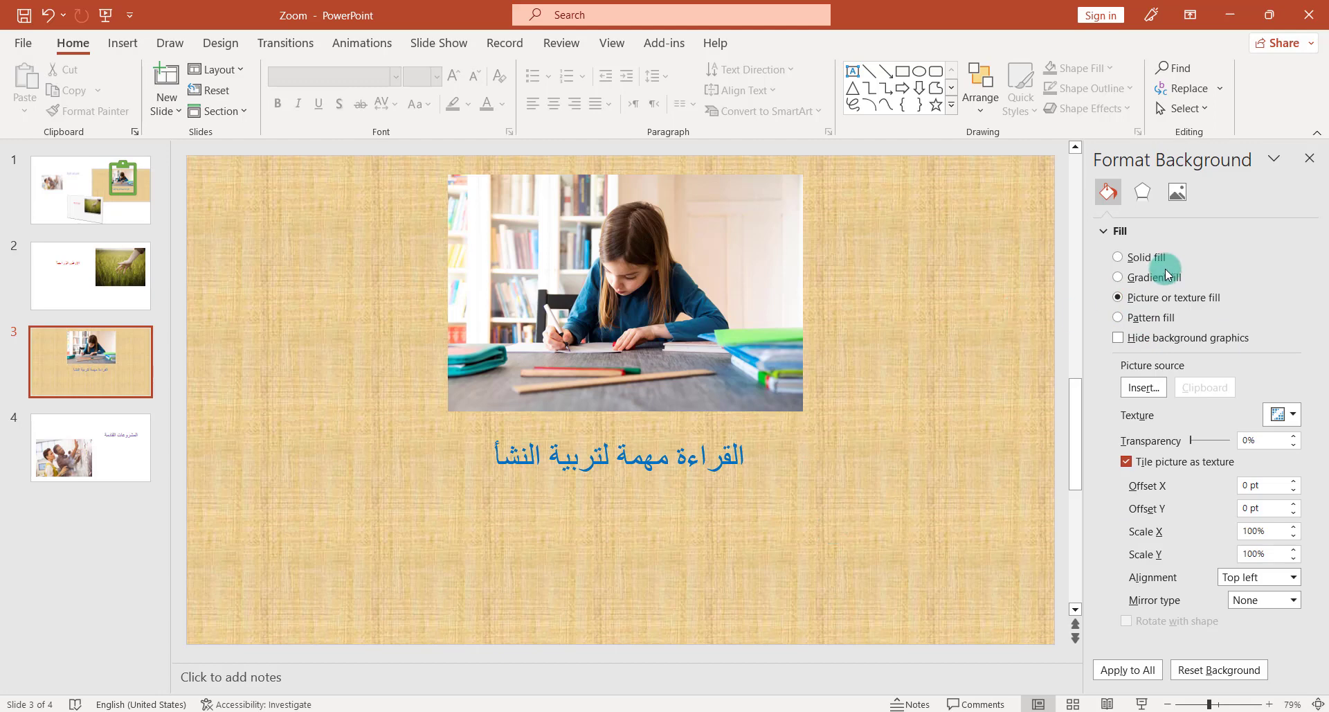
left_click(1309, 157)
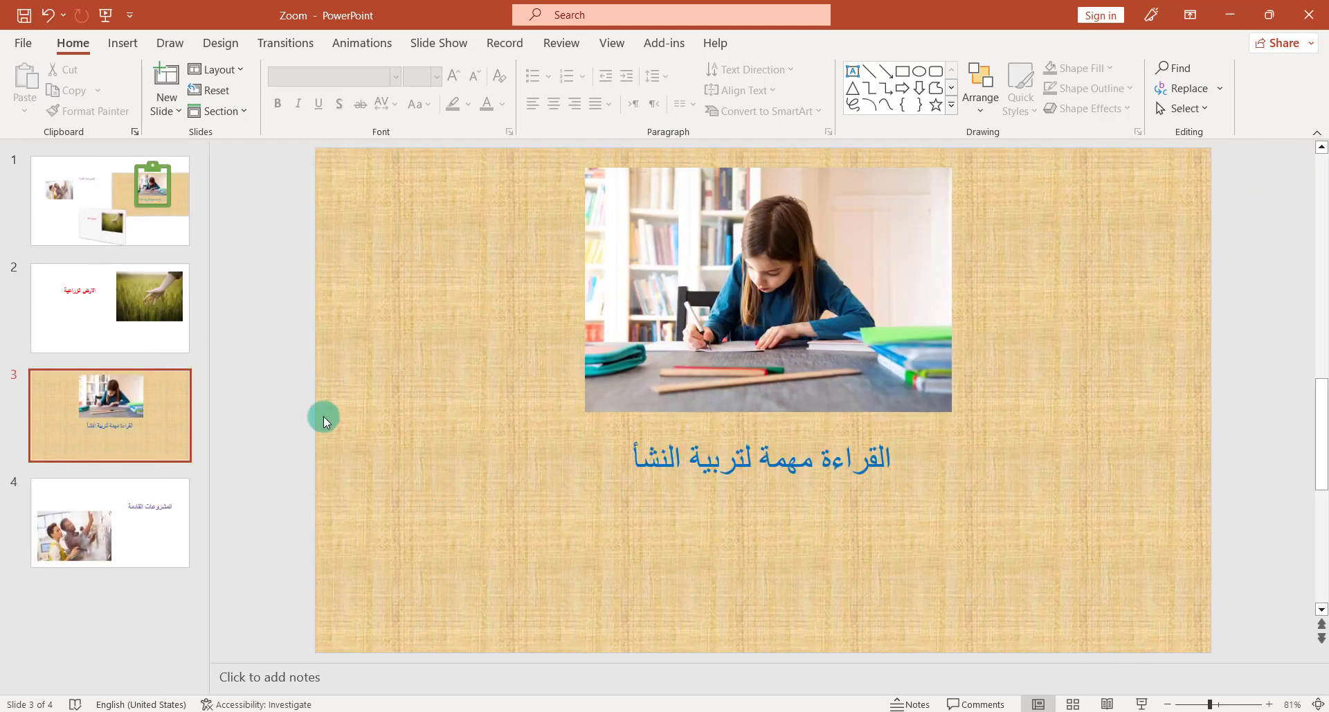
Switch off Zoom Background on the reading zoom card on the overview slide.
left_click(116, 217)
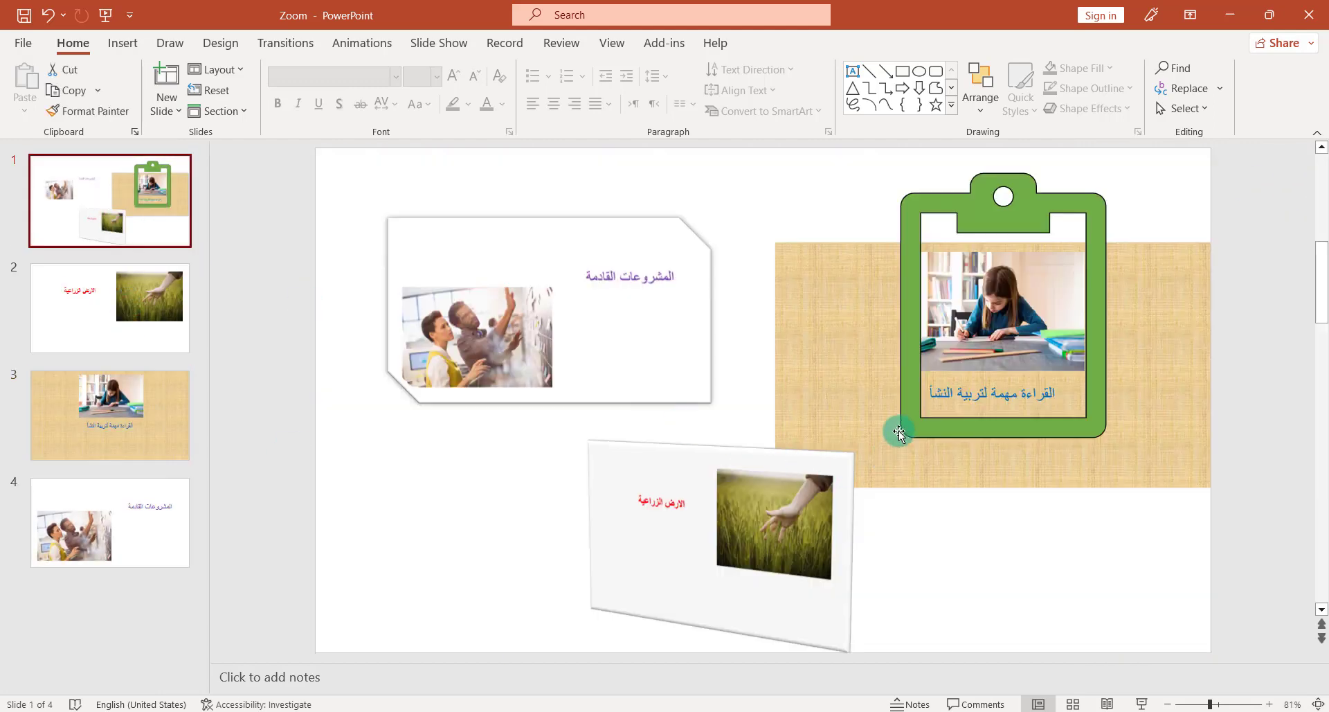
left_click(867, 381)
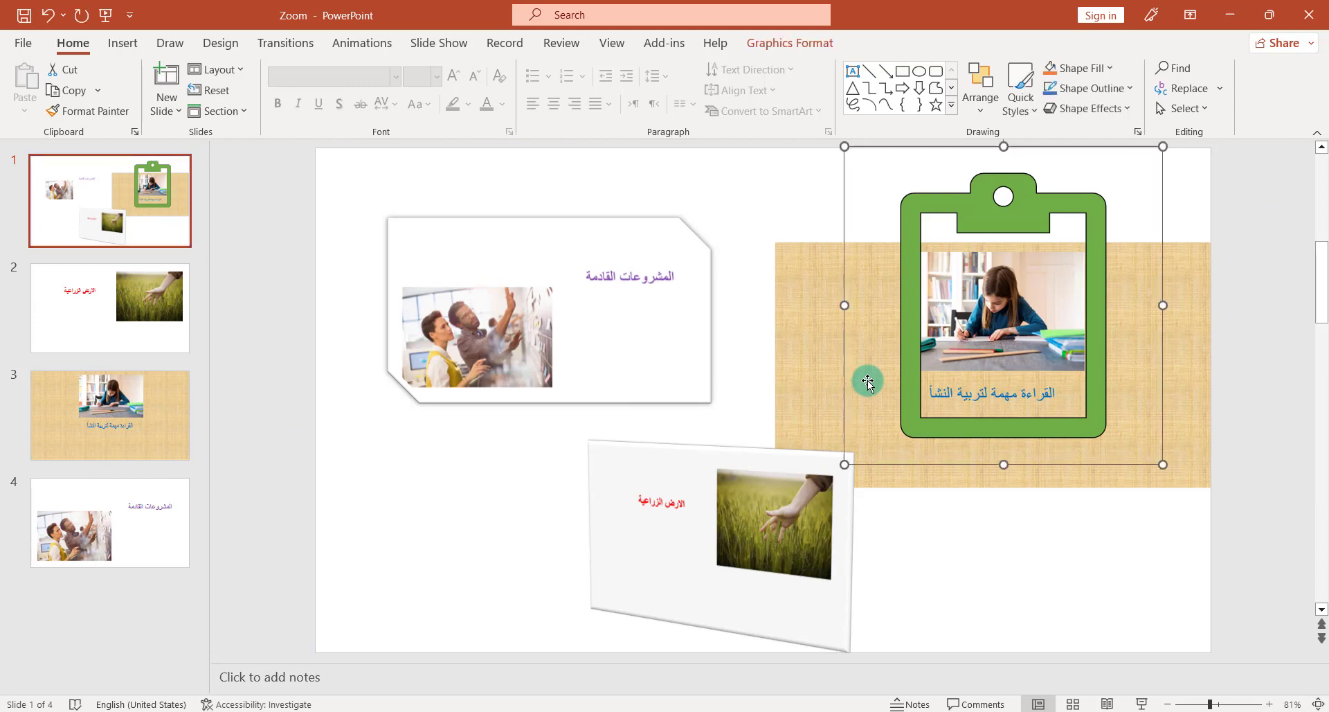
left_click(812, 380)
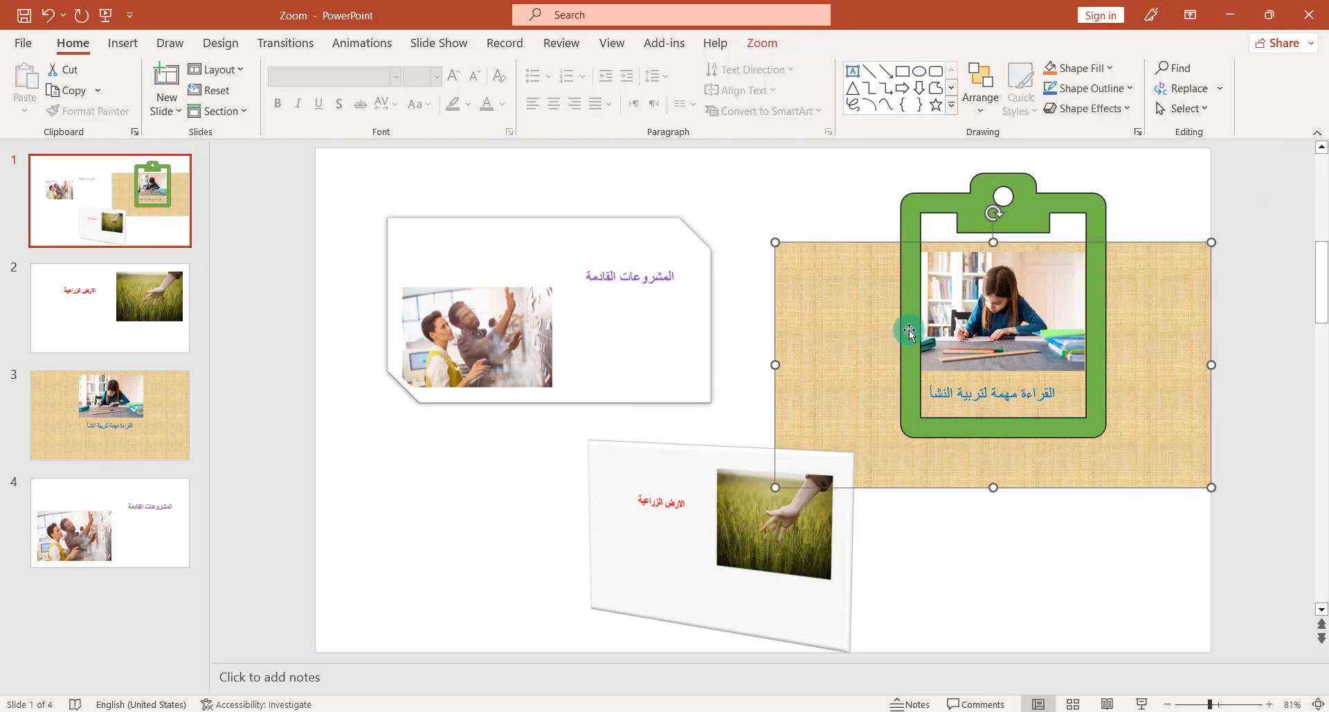
left_click(762, 43)
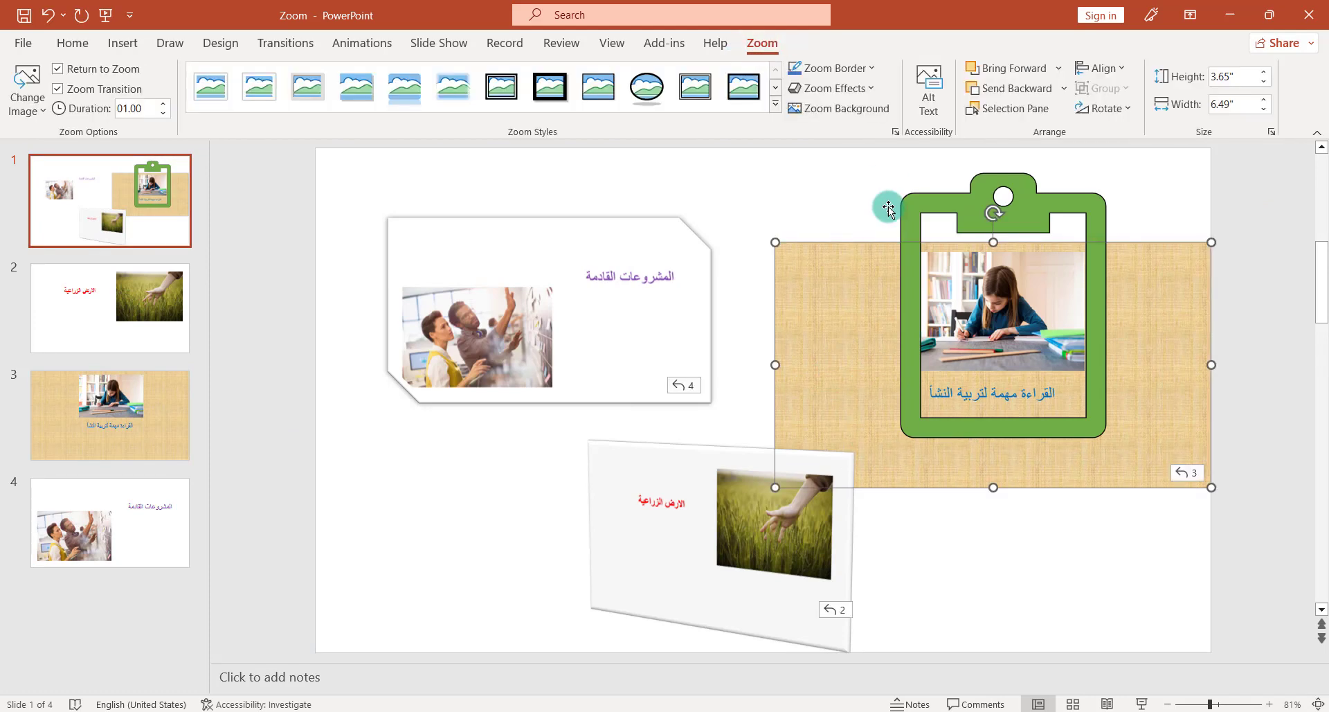
left_click(839, 109)
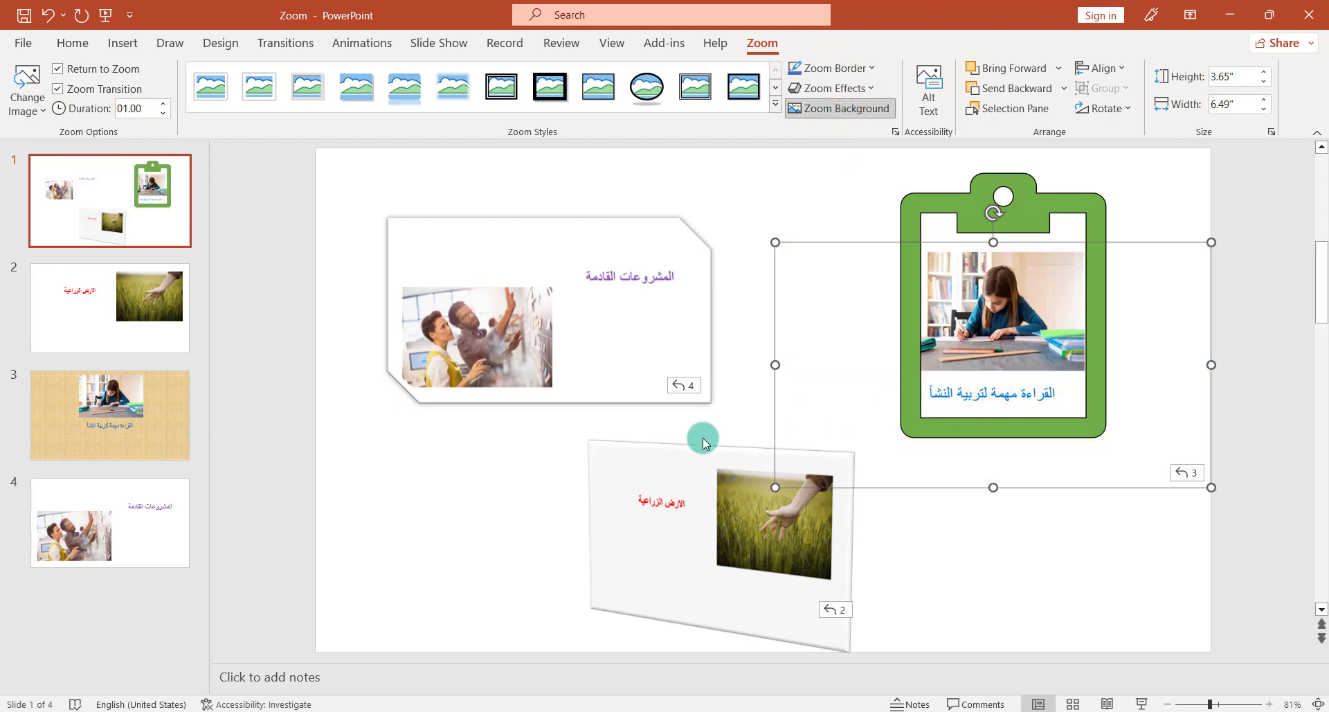
left_click(492, 457)
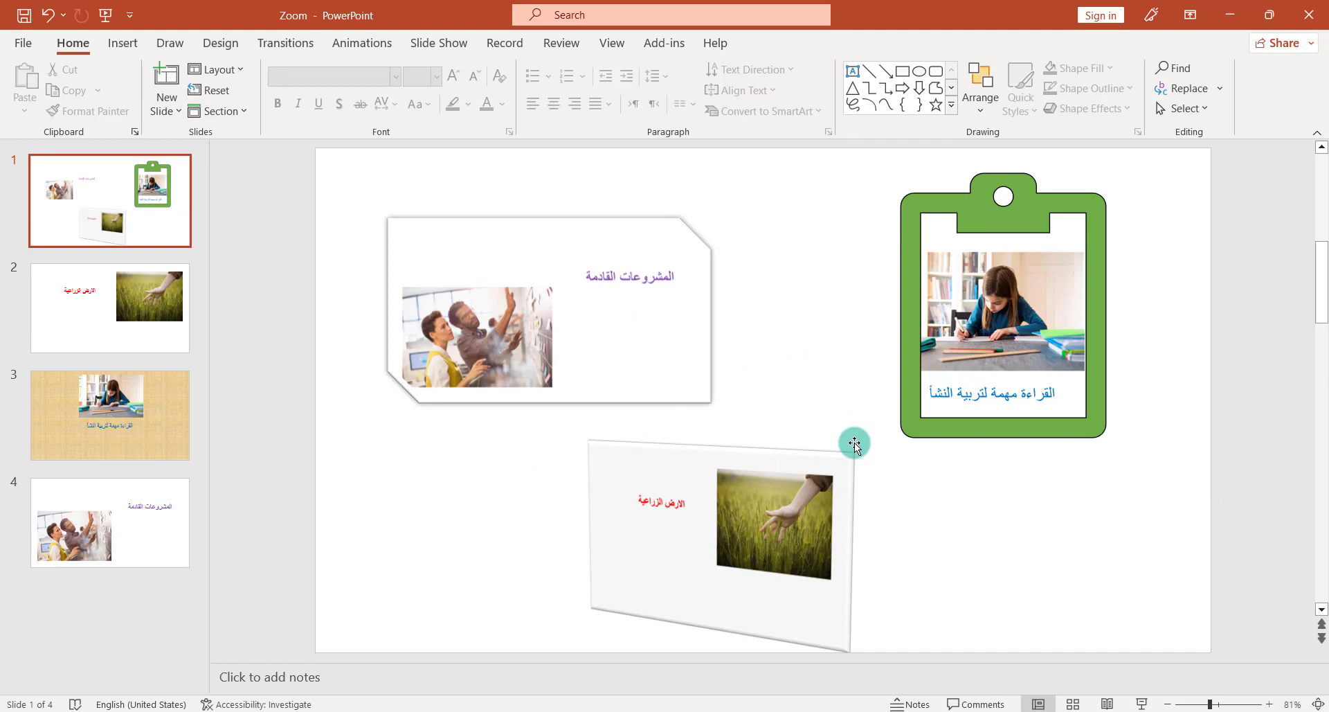
left_click(1144, 703)
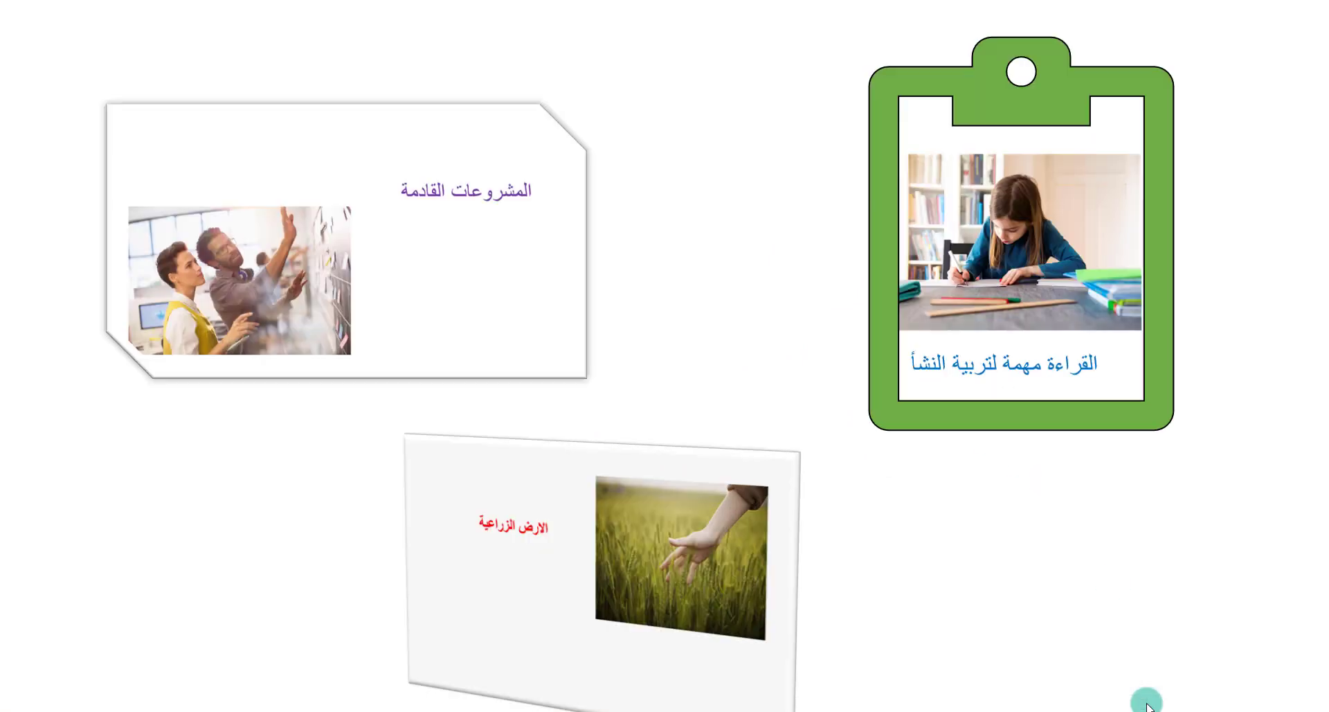
left_click(1032, 241)
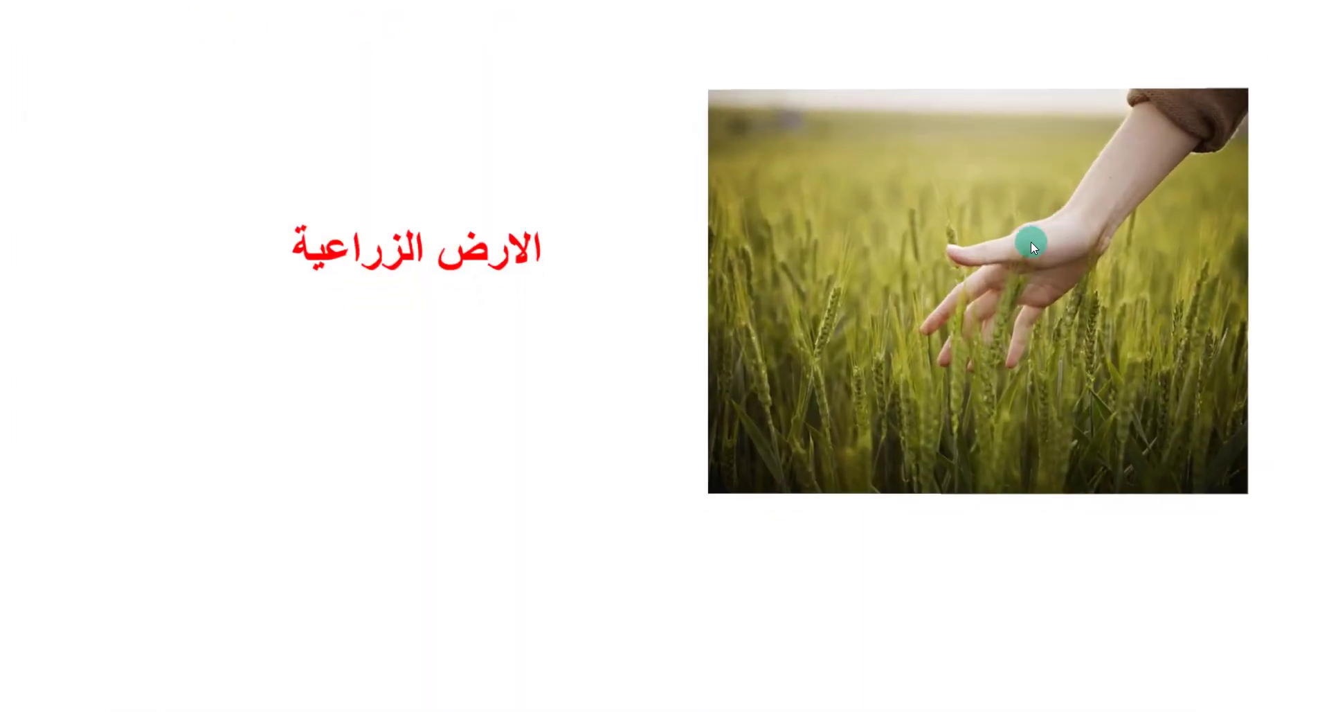
left_click(1020, 245)
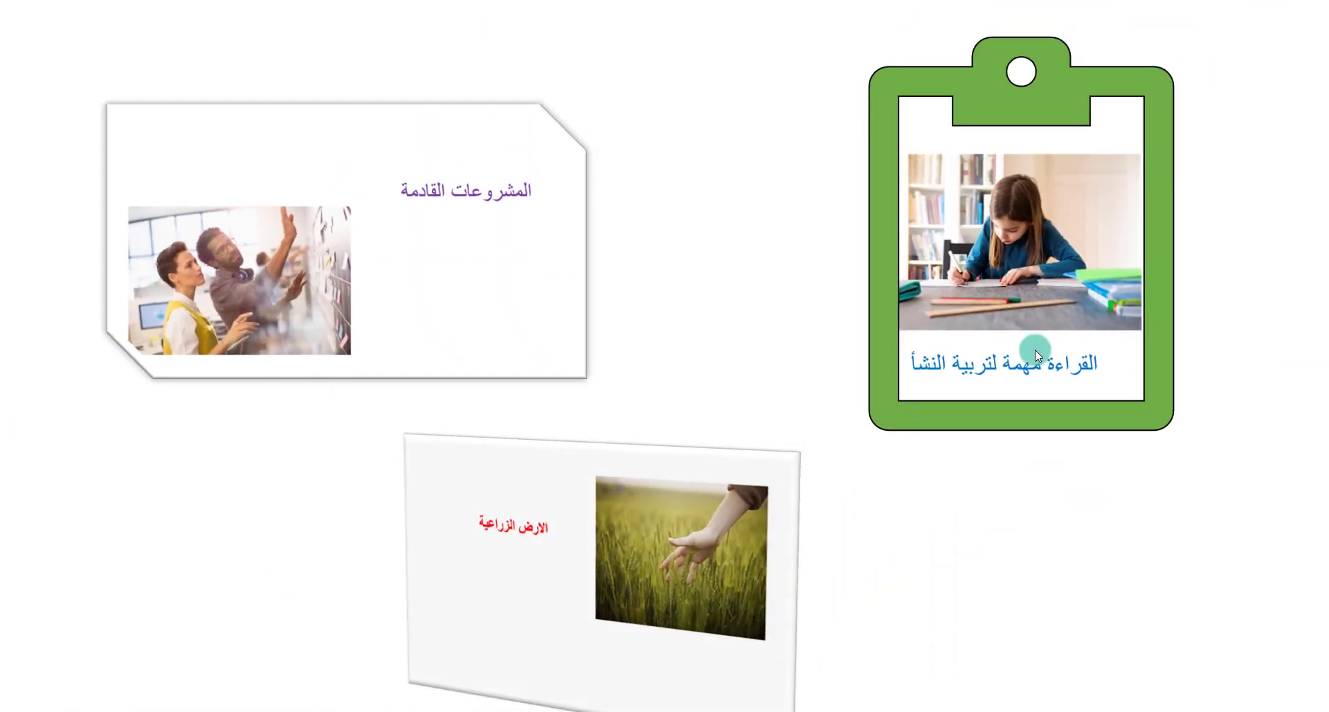
left_click(1034, 350)
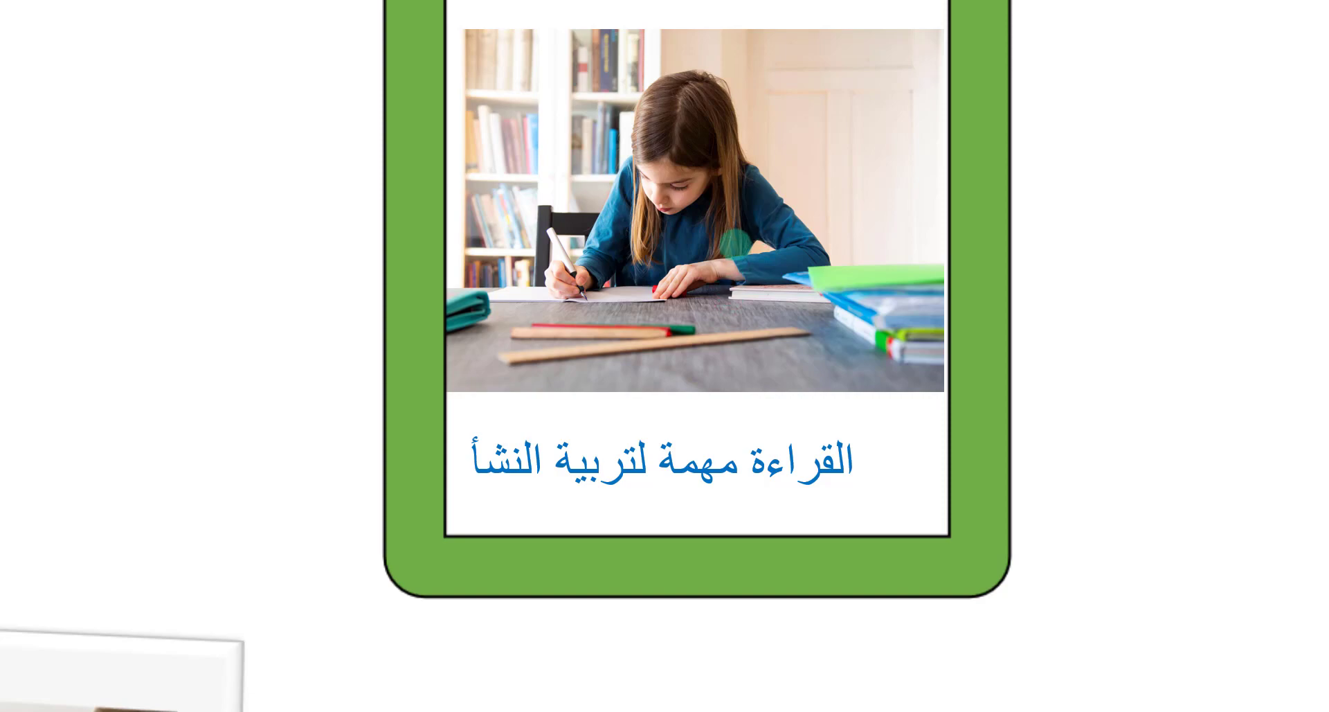
key("Escape")
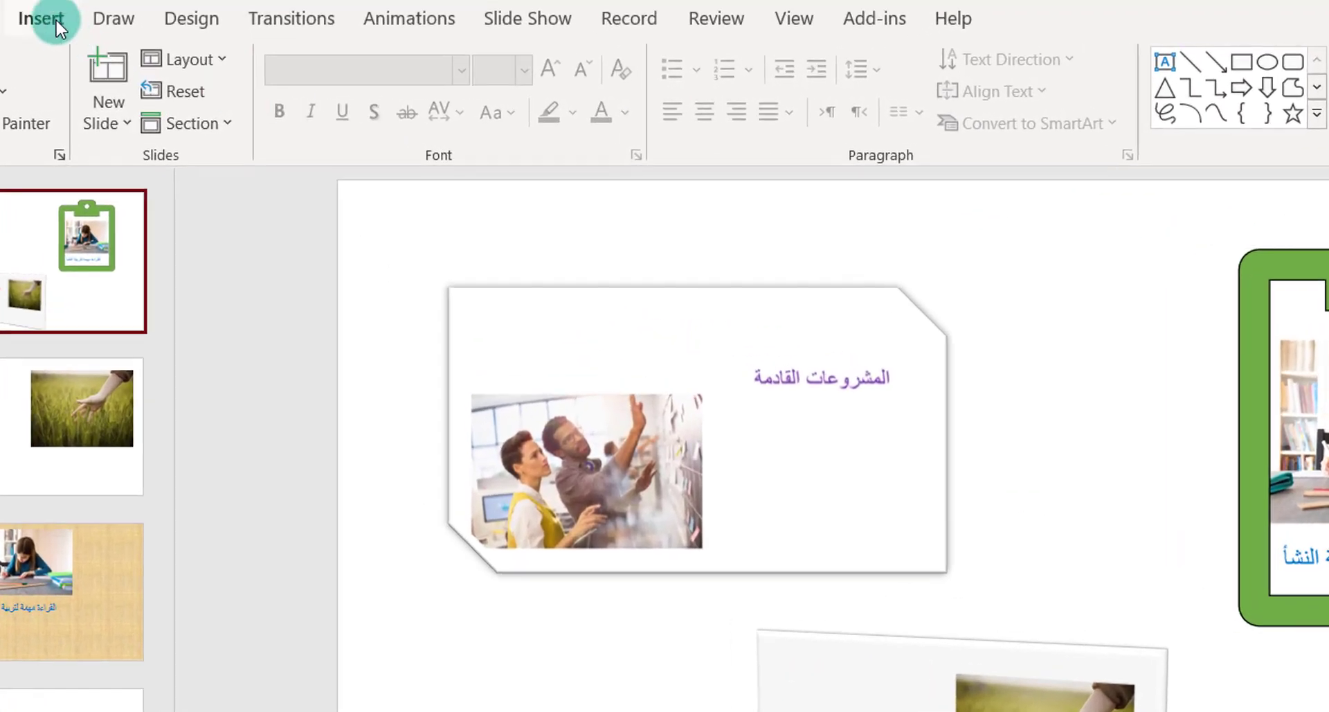
Select slides 2 through 4 in the thumbnail pane.
left_click(123, 43)
left_click(775, 134)
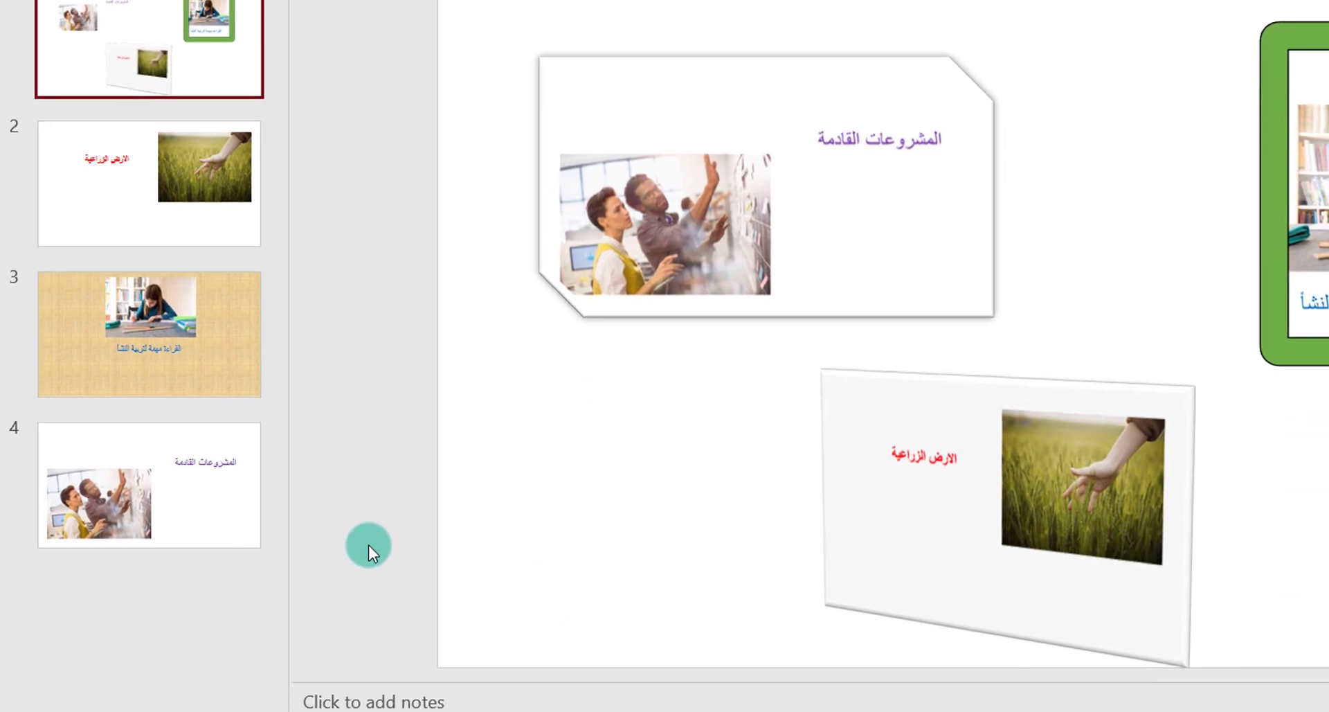
left_click(201, 361)
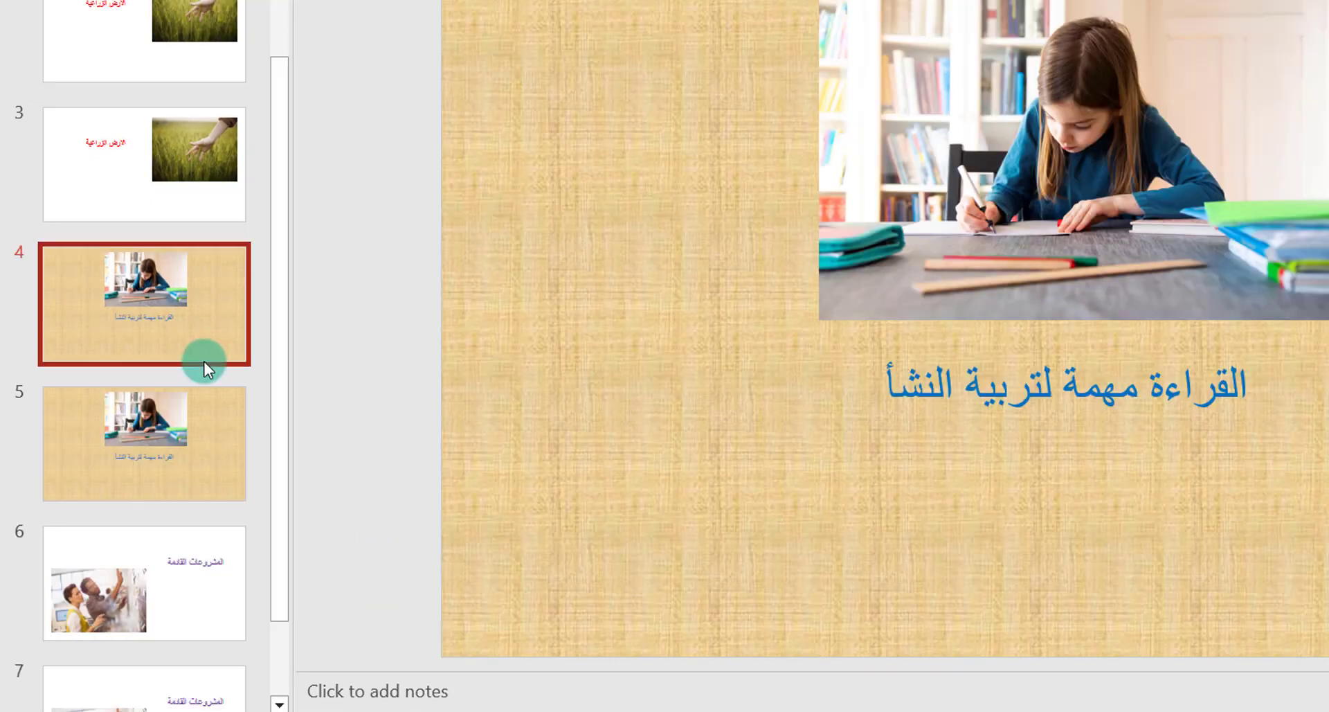
left_click(192, 449)
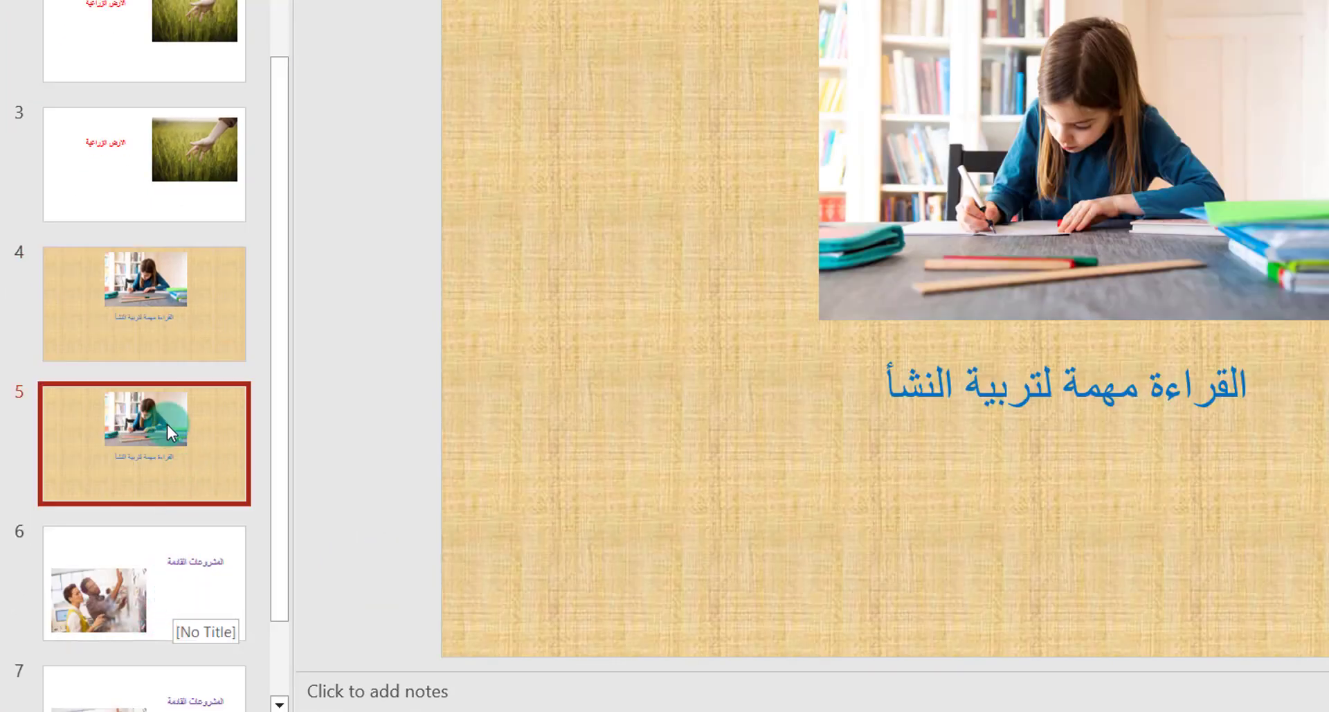
scroll(68, 380, "up", 2)
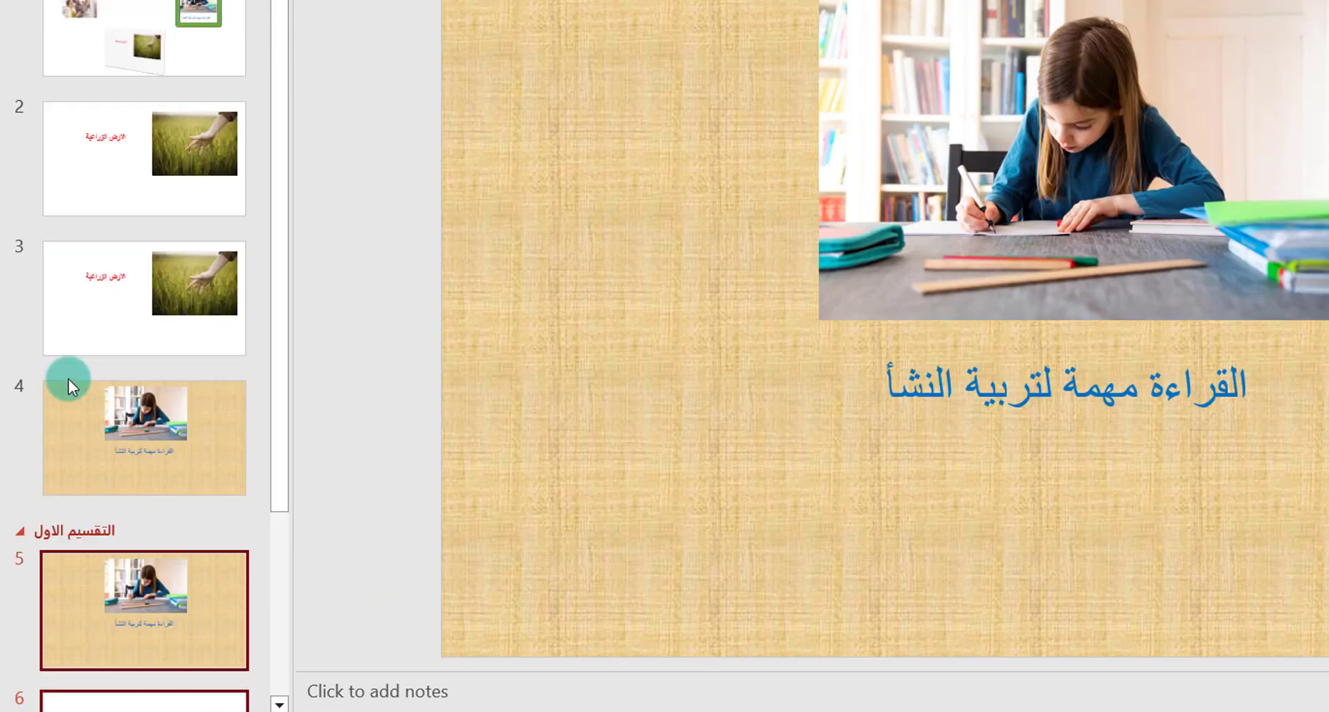
left_click(127, 172)
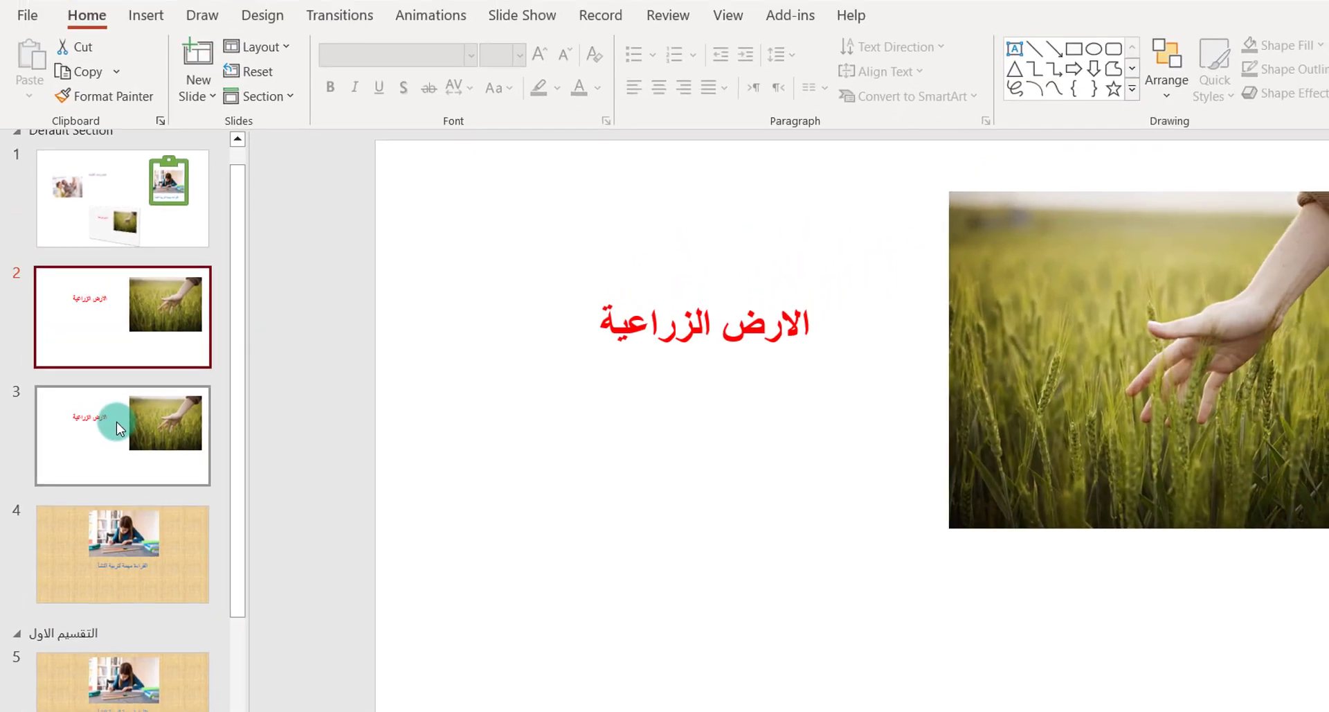
left_click(118, 427, "ctrl")
left_click(137, 506, "ctrl")
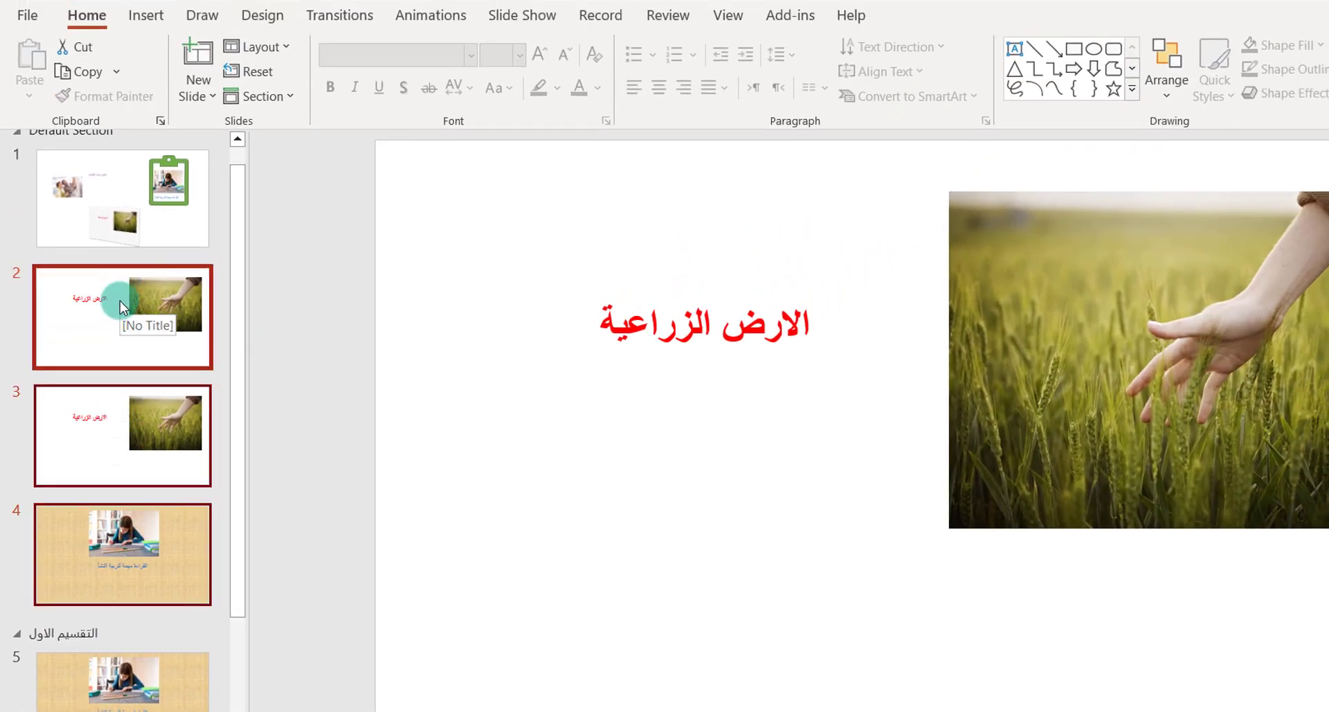
Add a section named التقسيم الرئيسي for them and insert a new blank first slide.
left_click(272, 96)
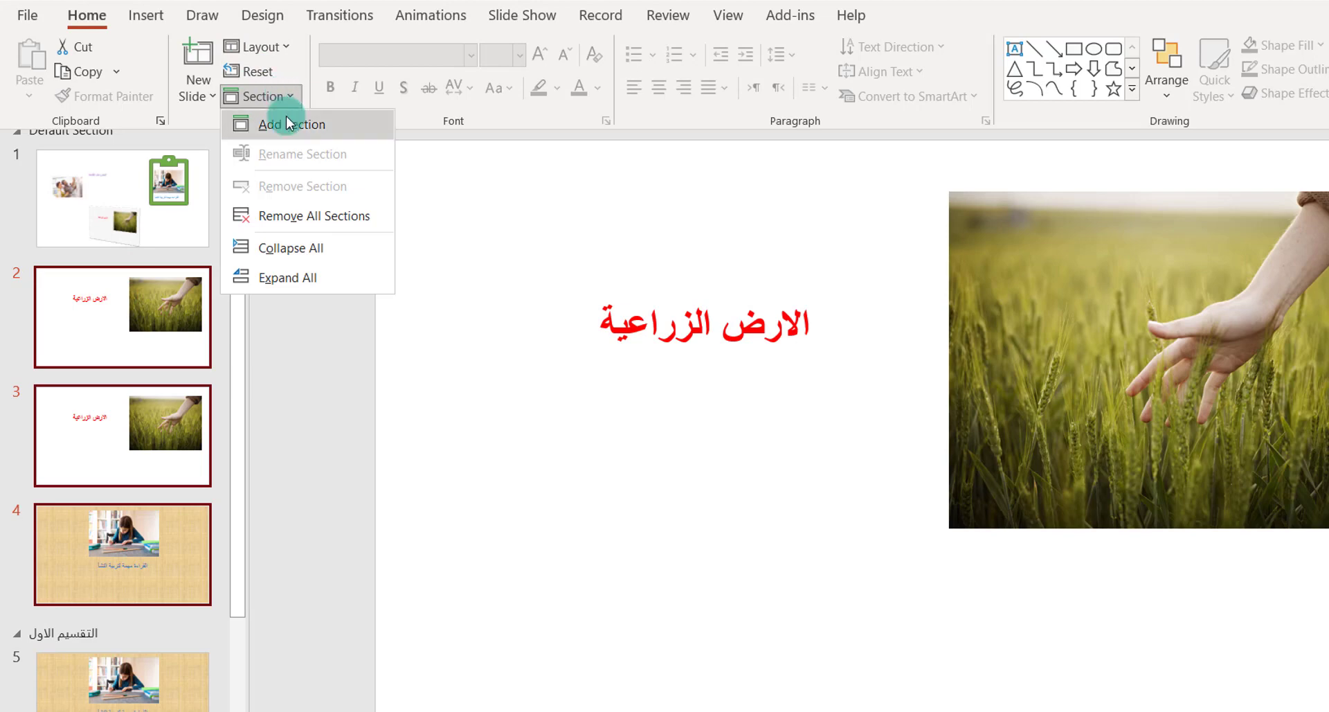
left_click(289, 123)
type("التقسيم الرئيسي")
left_click(753, 418)
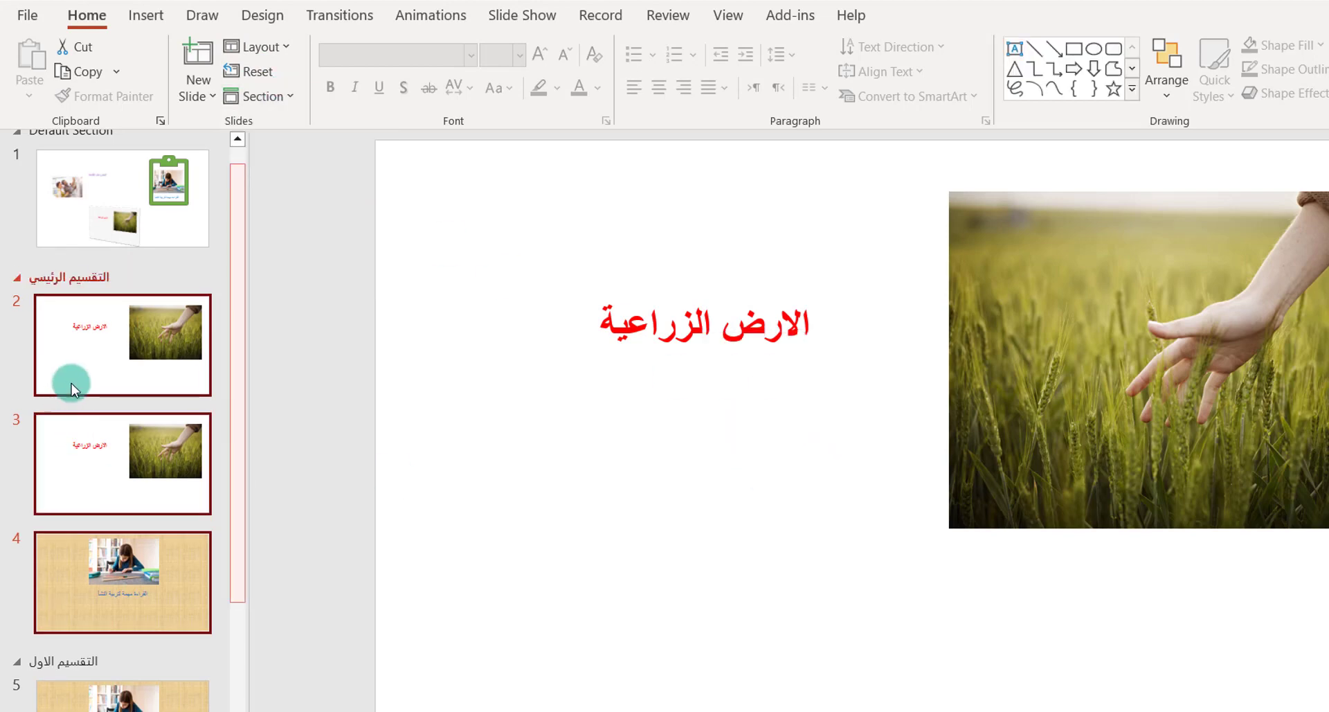
key("ctrl+m")
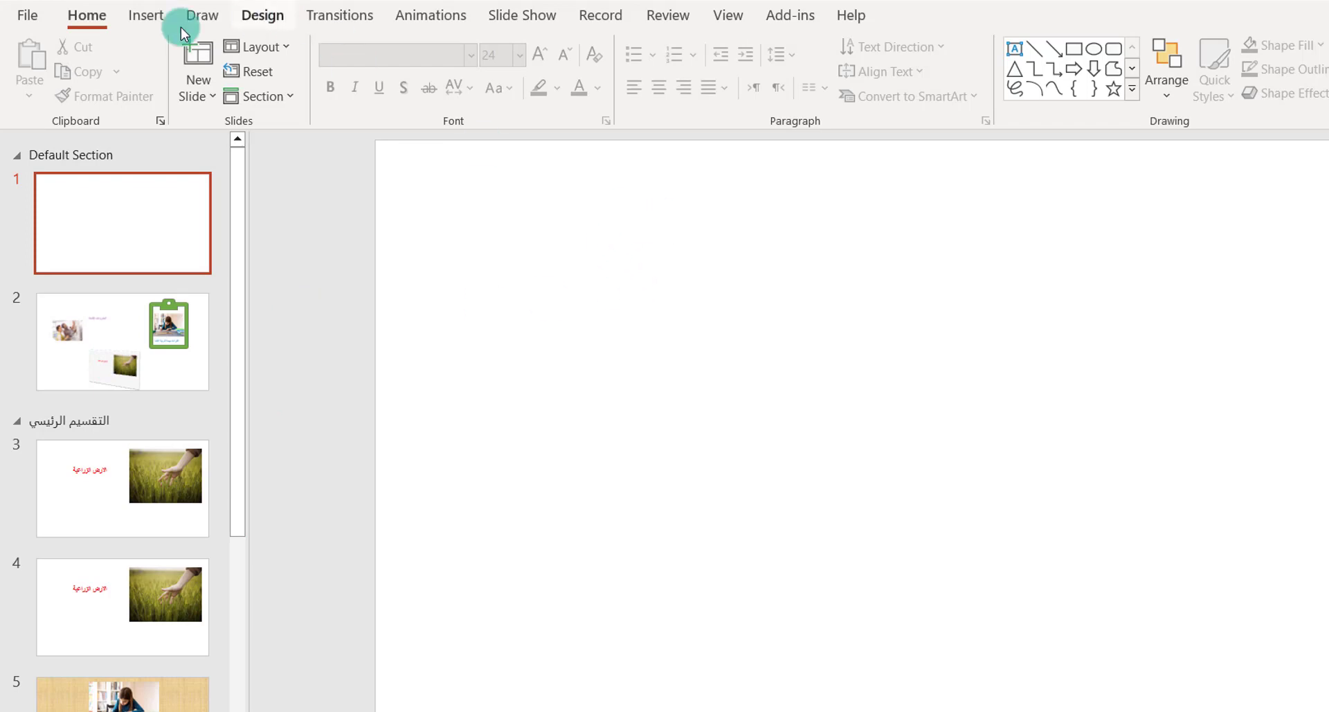
Insert section zooms for التقسيم الرئيسي and التقسيم الاول onto slide 1.
left_click(146, 16)
left_click(715, 70)
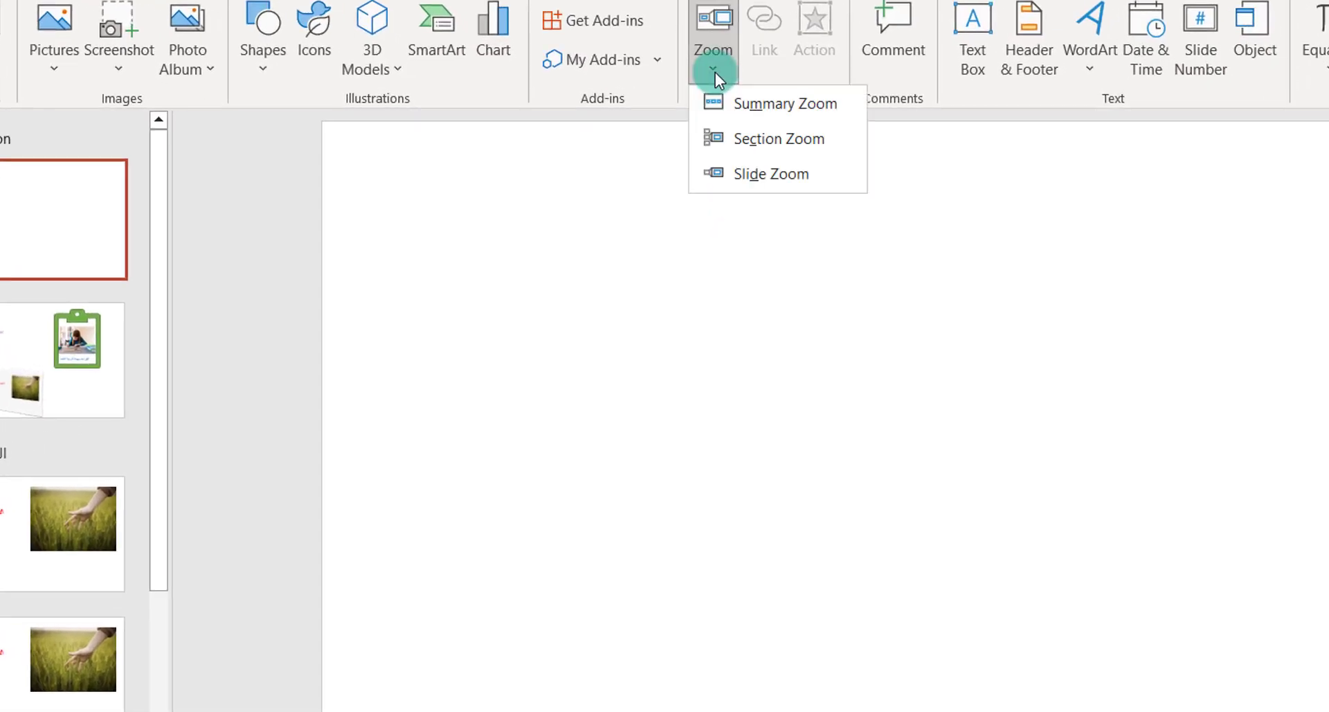
left_click(767, 139)
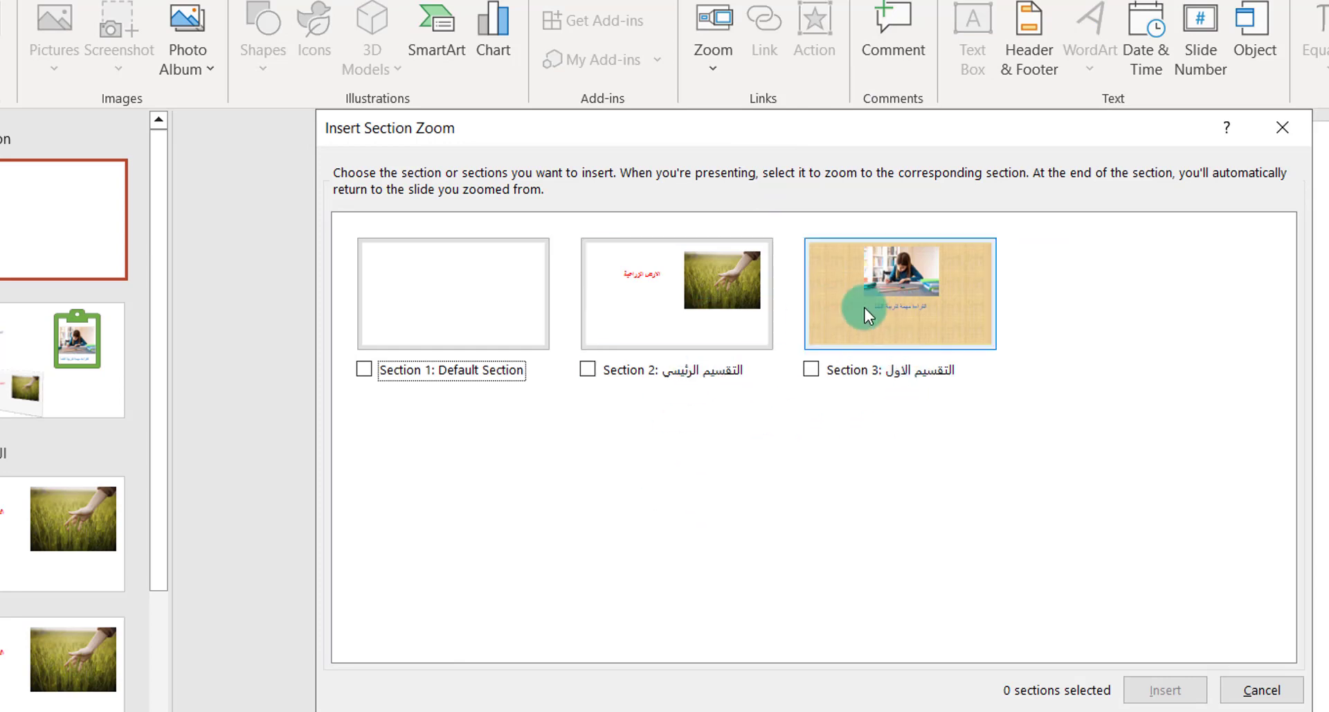
left_click(589, 372)
left_click(809, 370)
left_click(1166, 690)
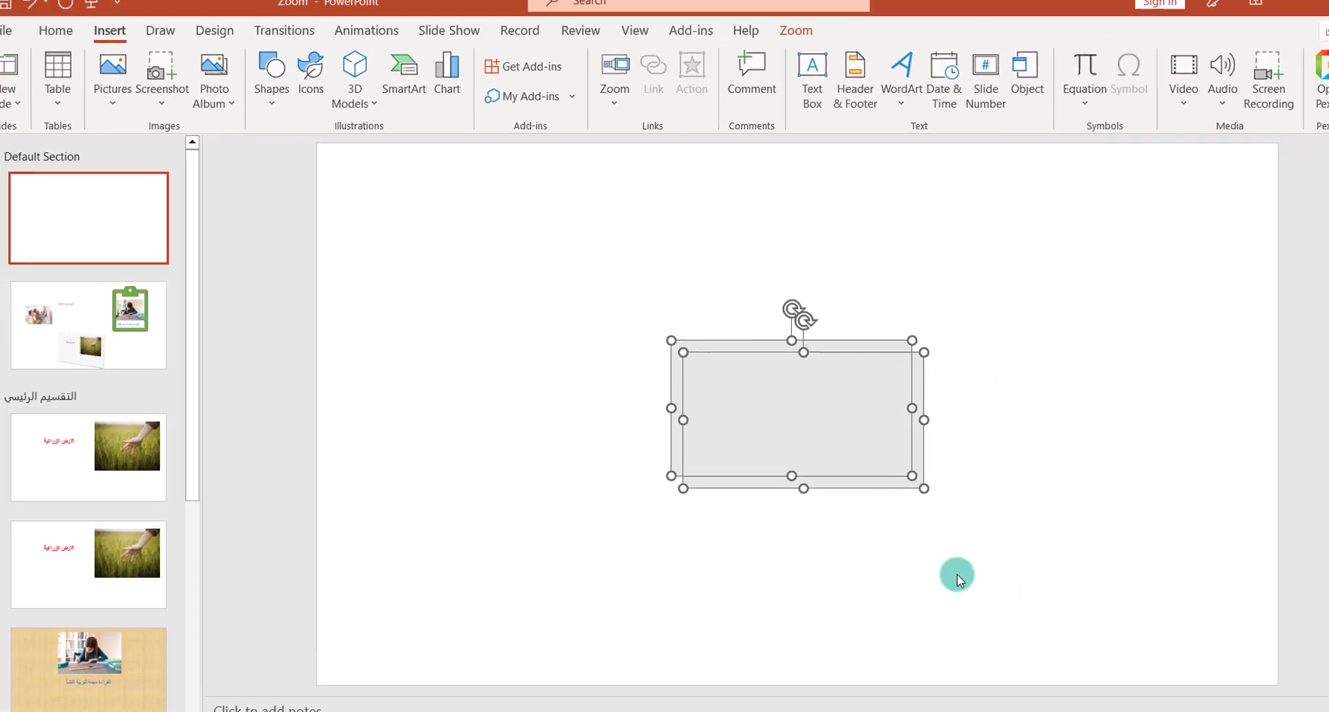
left_click(717, 484)
Arrange the reading zoom at the upper left and the farmland zoom at the upper right.
left_click(729, 433)
left_click_drag(729, 432, 502, 295)
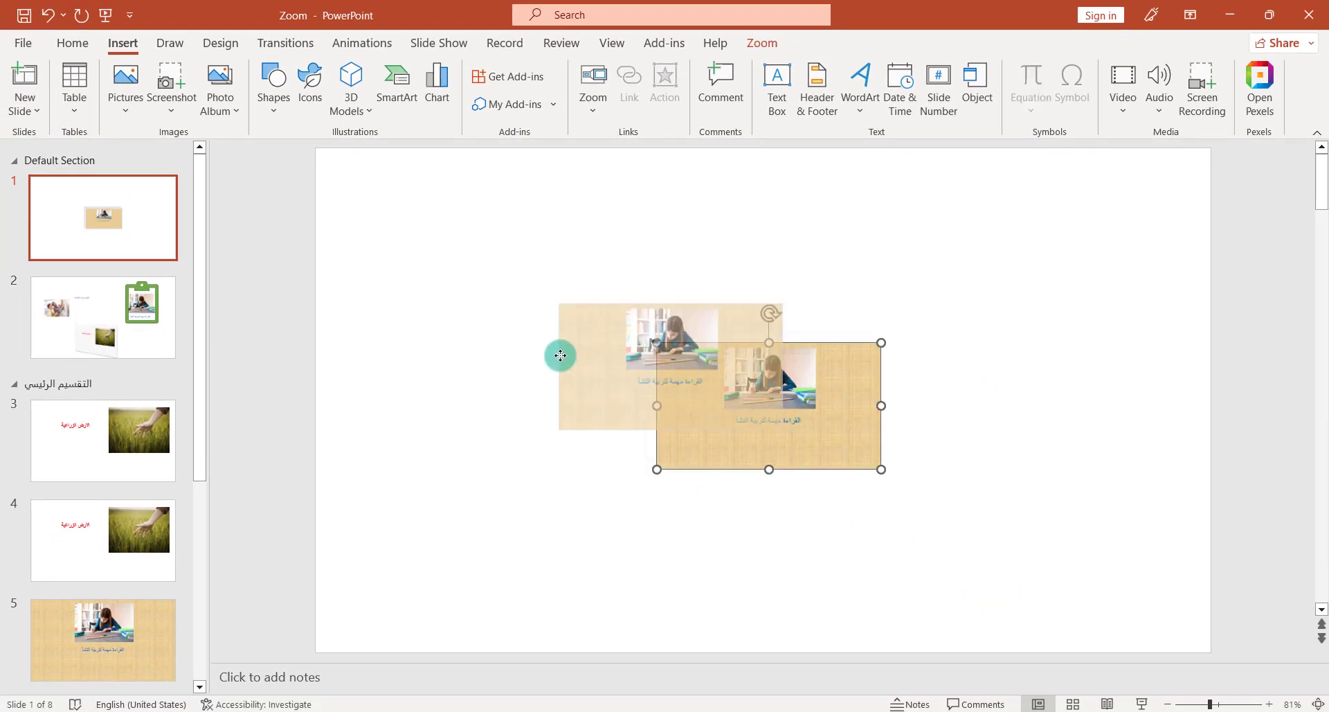
left_click(790, 416)
left_click_drag(790, 416, 989, 310)
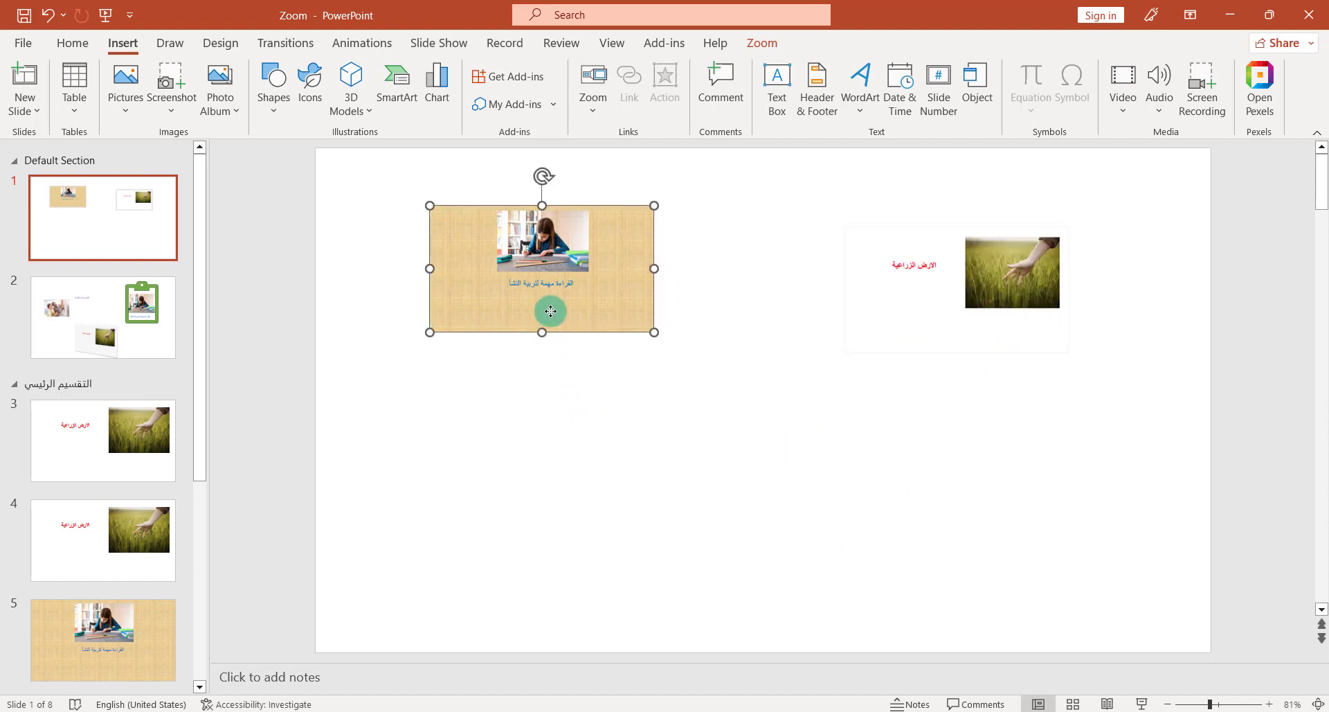
left_click_drag(547, 308, 554, 329)
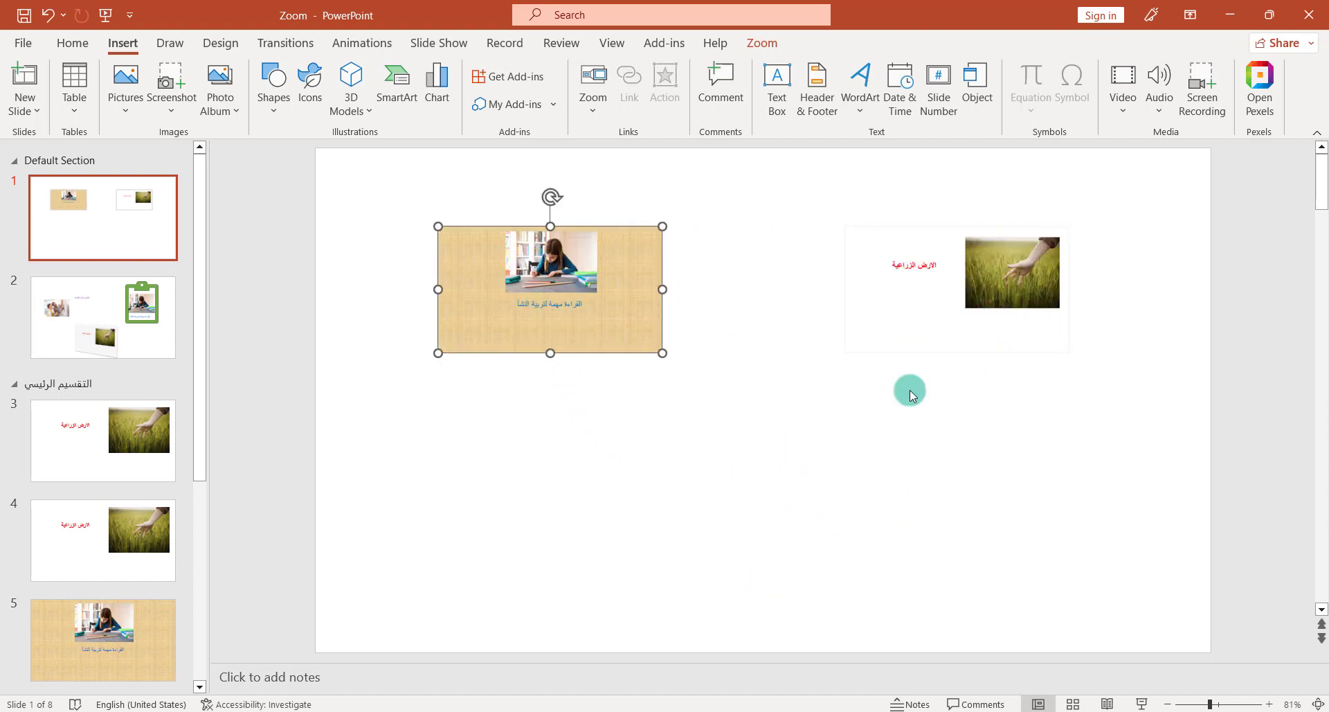
left_click(1152, 704)
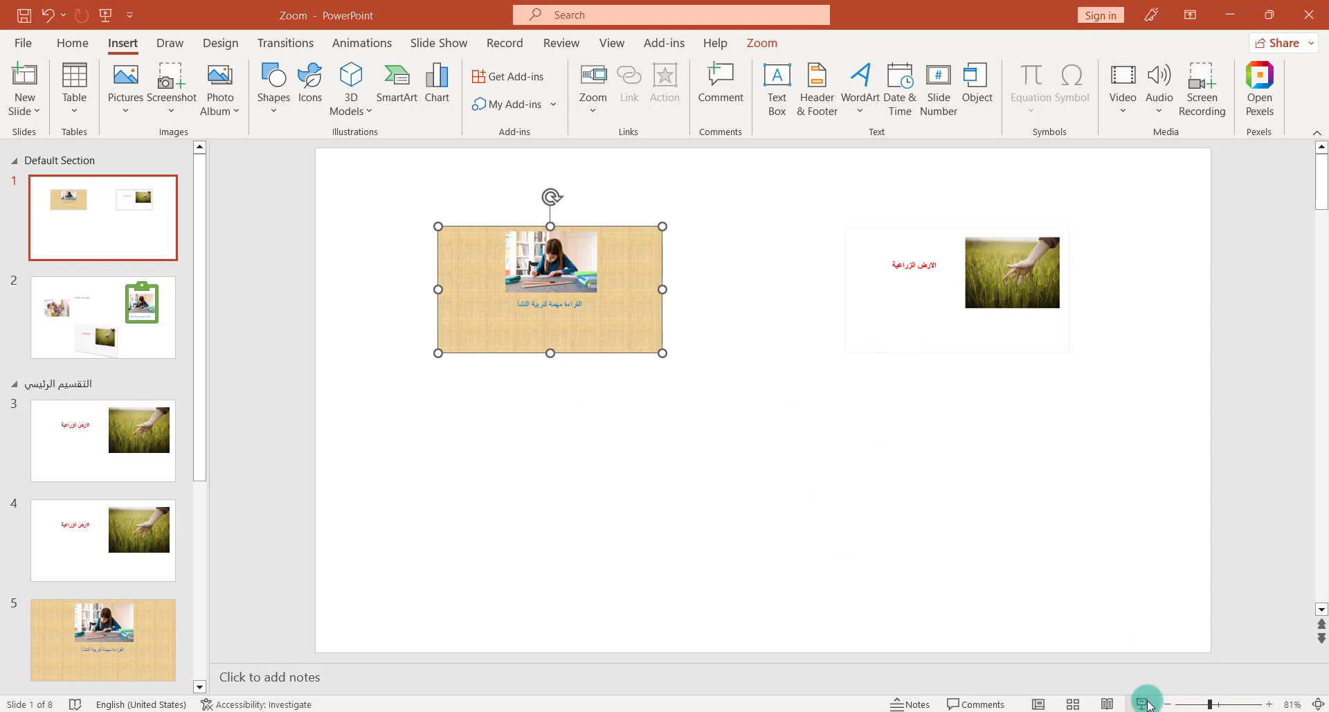
In the show, zoom into the reading section, step through it and return to the overview.
left_click(396, 270)
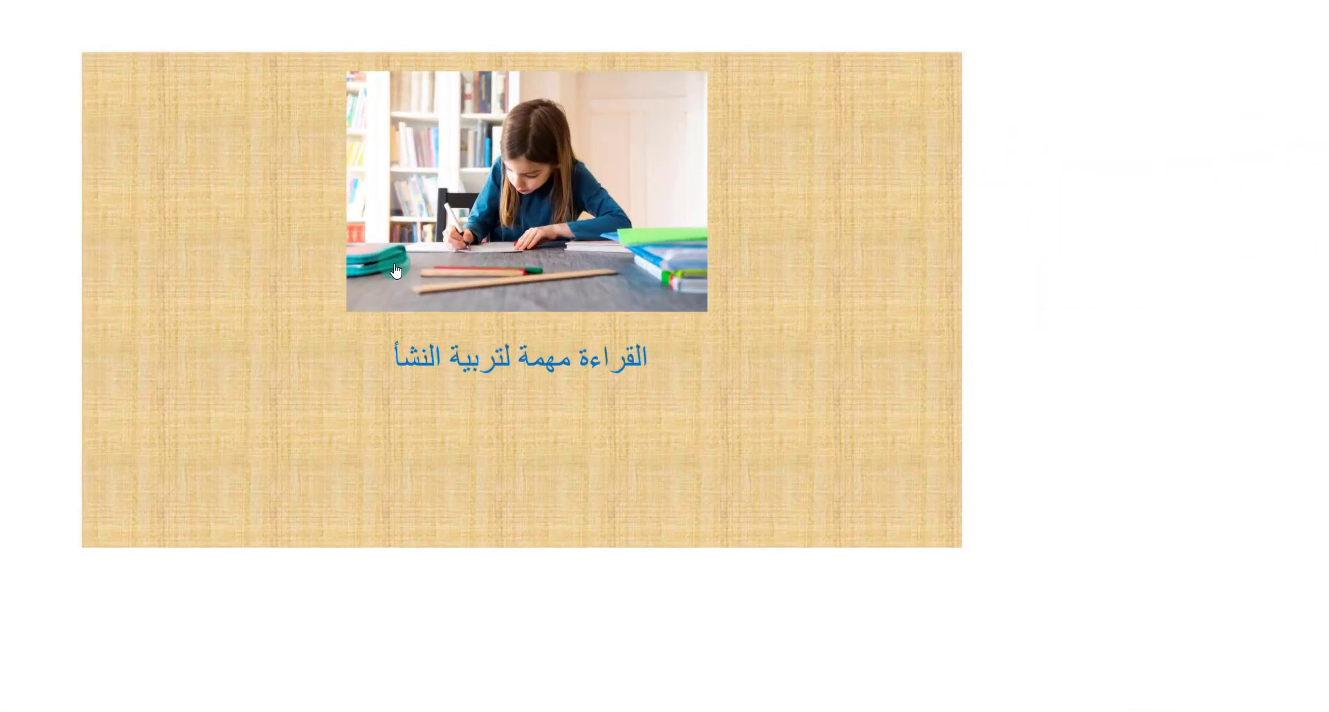
left_click(491, 342)
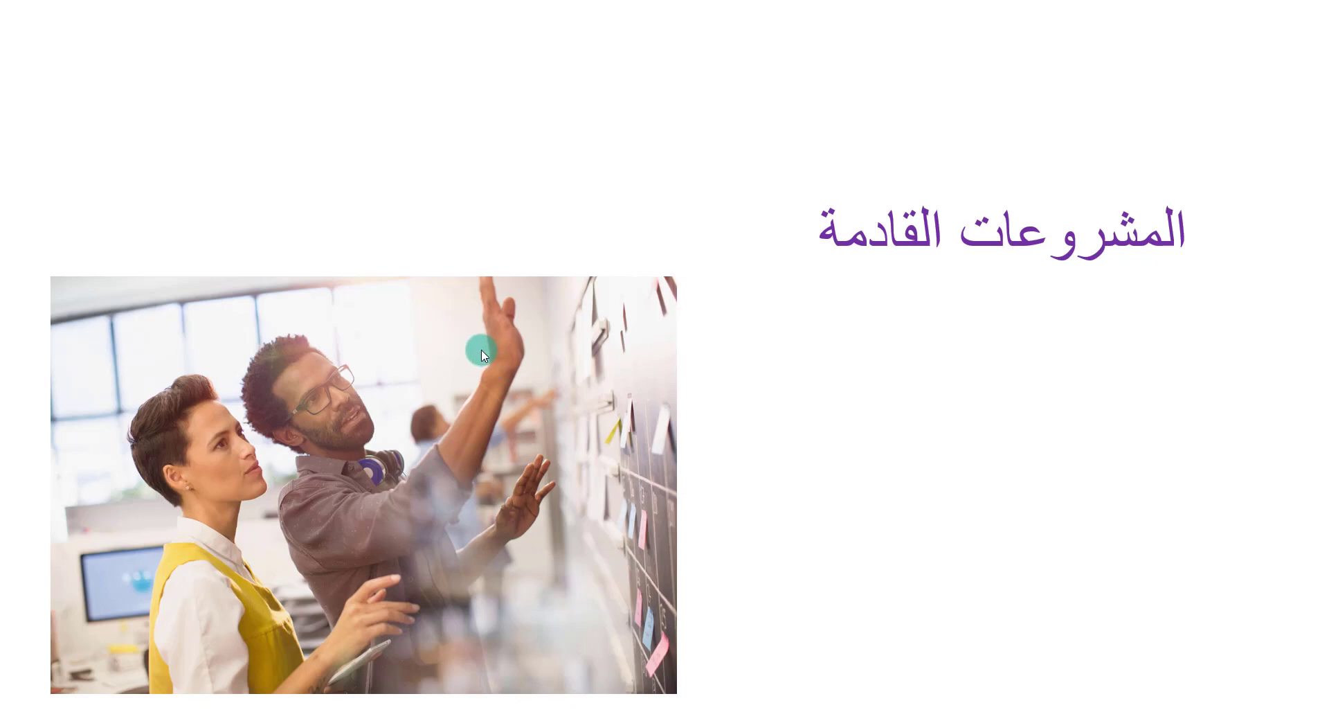
left_click(482, 361)
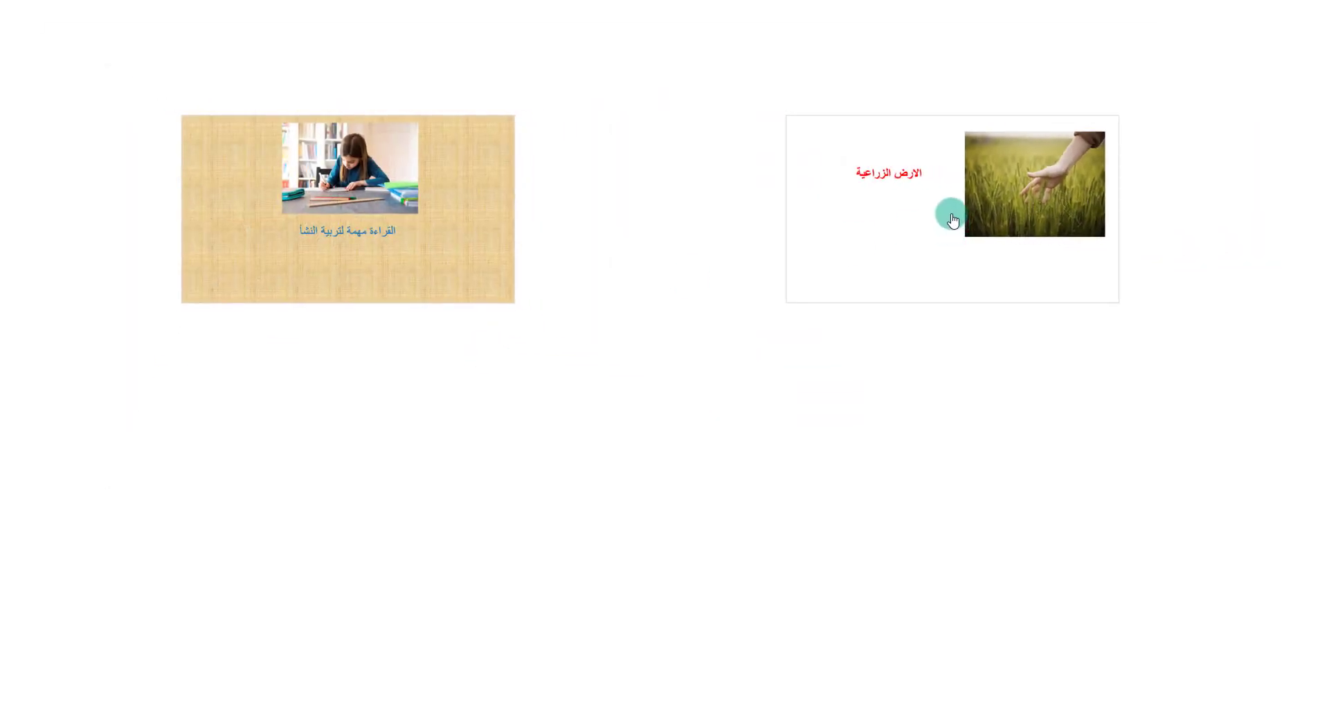
Zoom into the farmland section and step through its slides, then end the show.
left_click(953, 220)
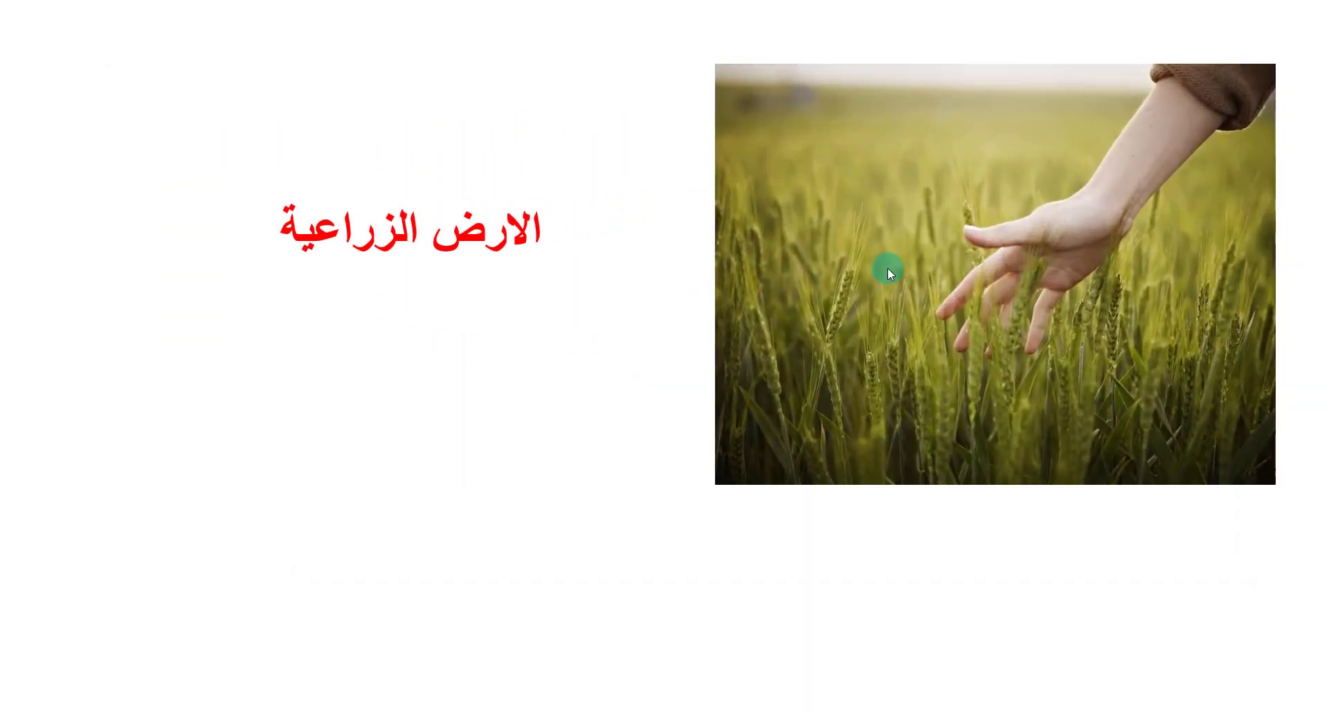
left_click(647, 334)
left_click(647, 334)
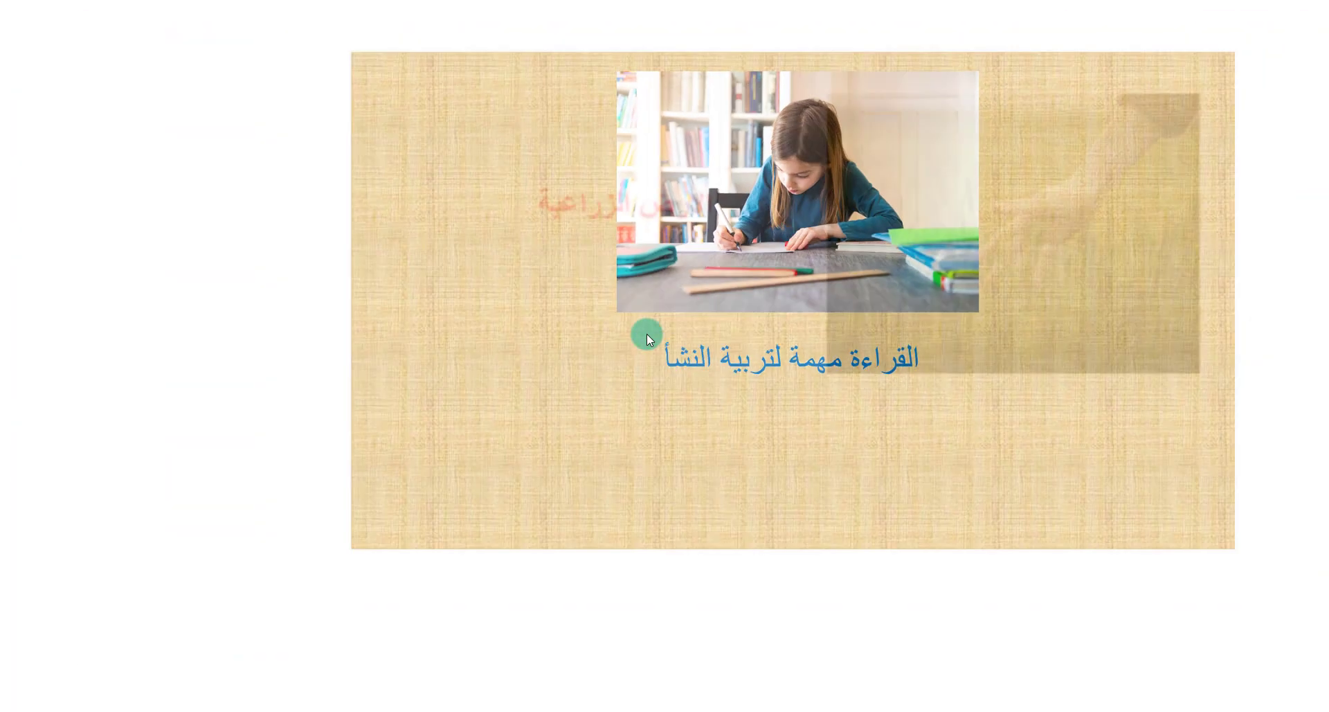
left_click(915, 254)
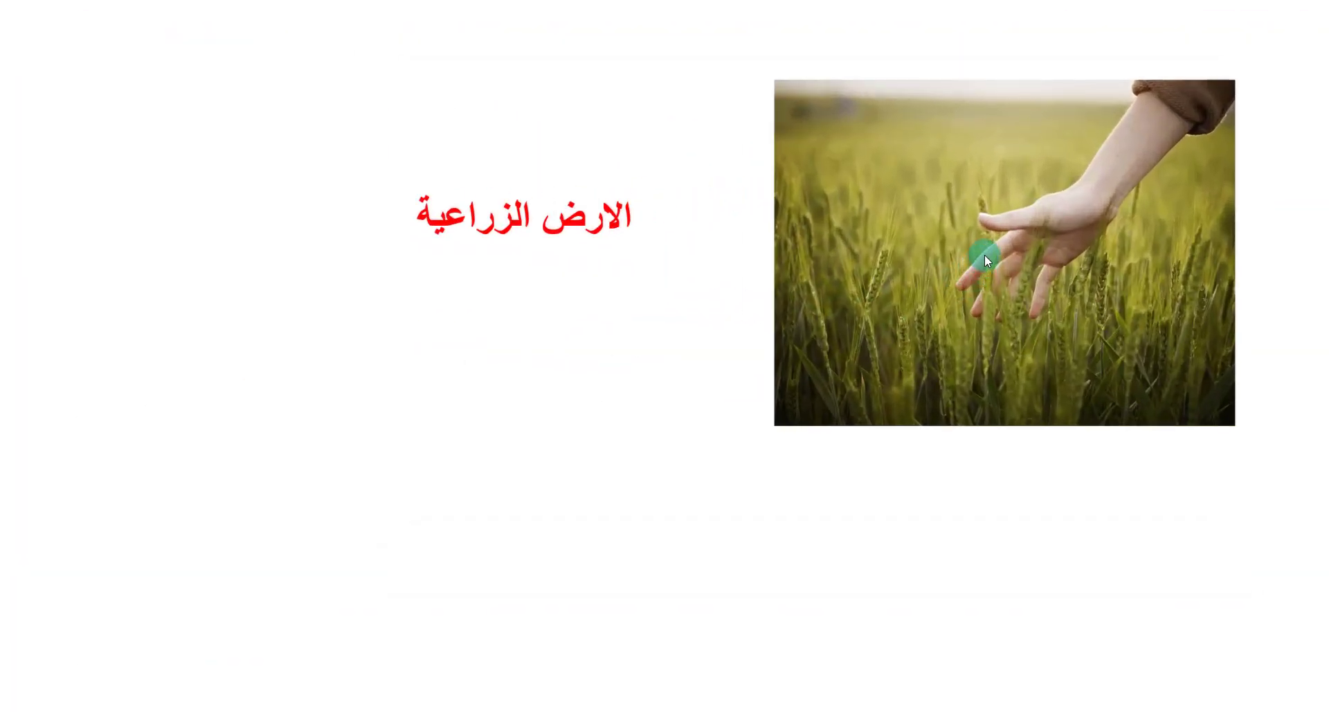
left_click(986, 258)
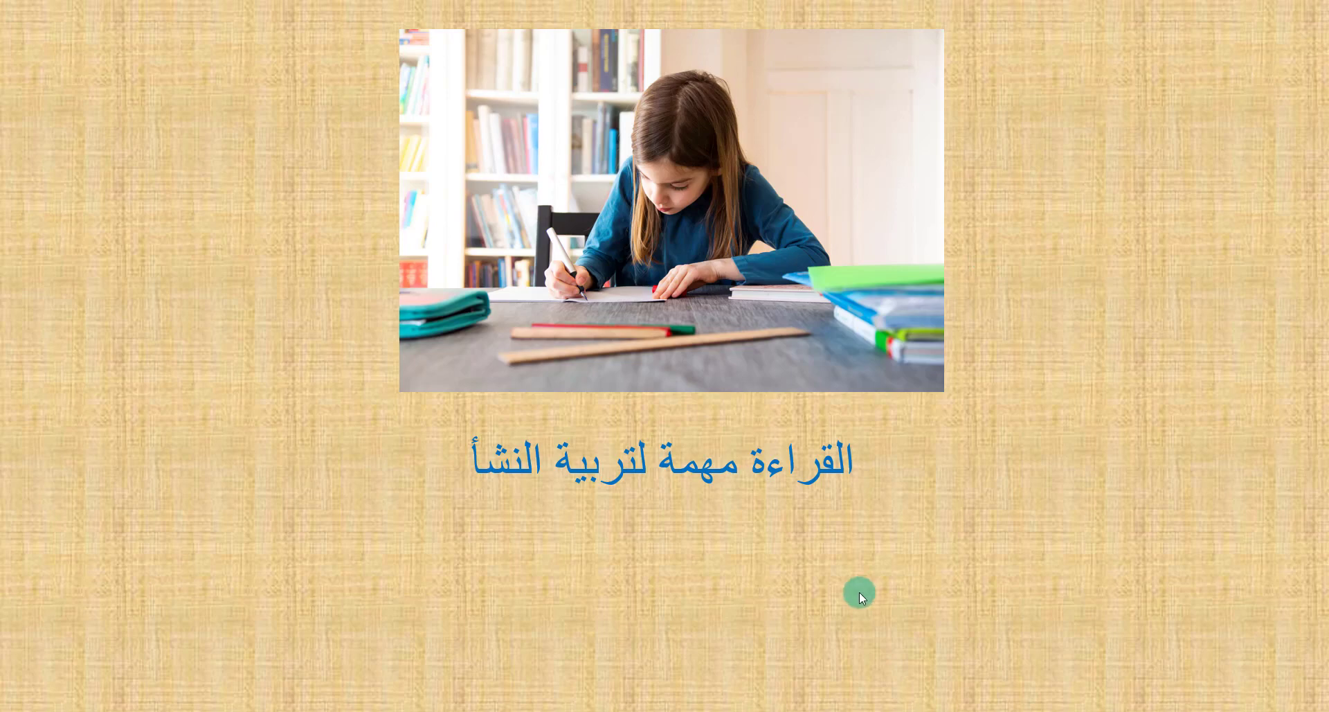
right_click(245, 257)
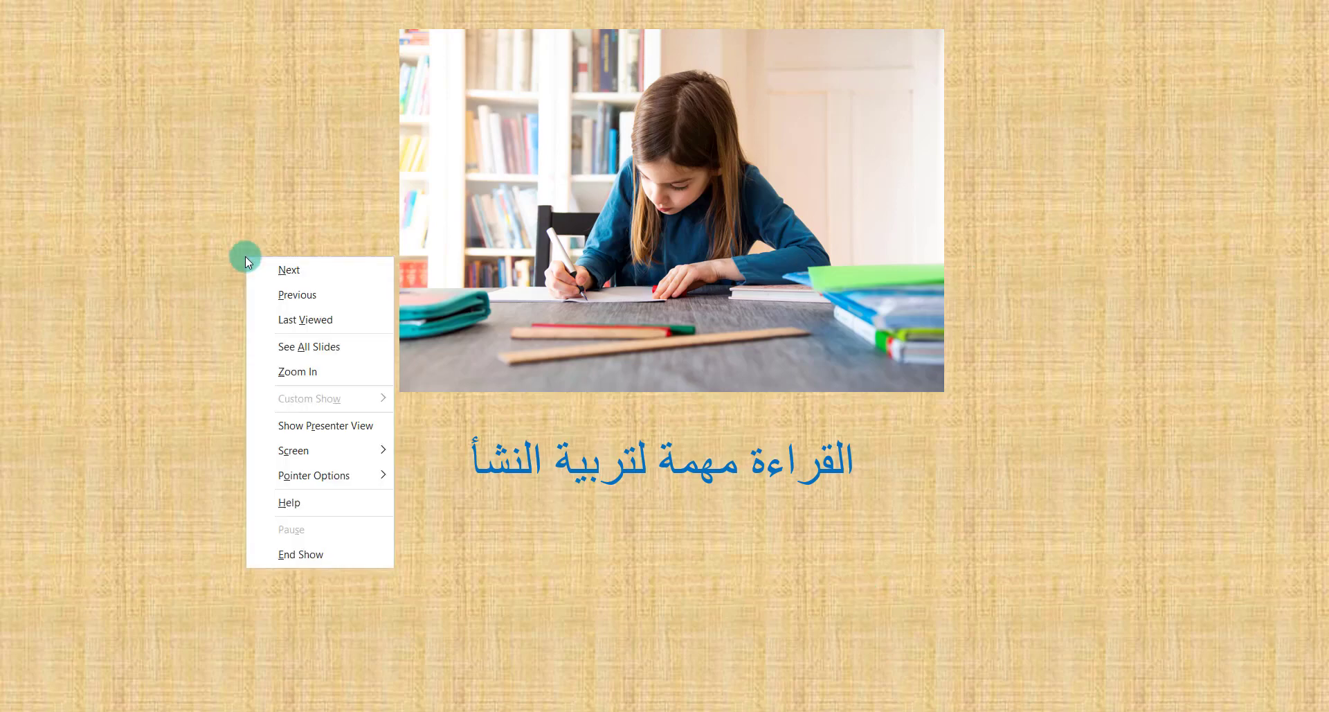
left_click(300, 548)
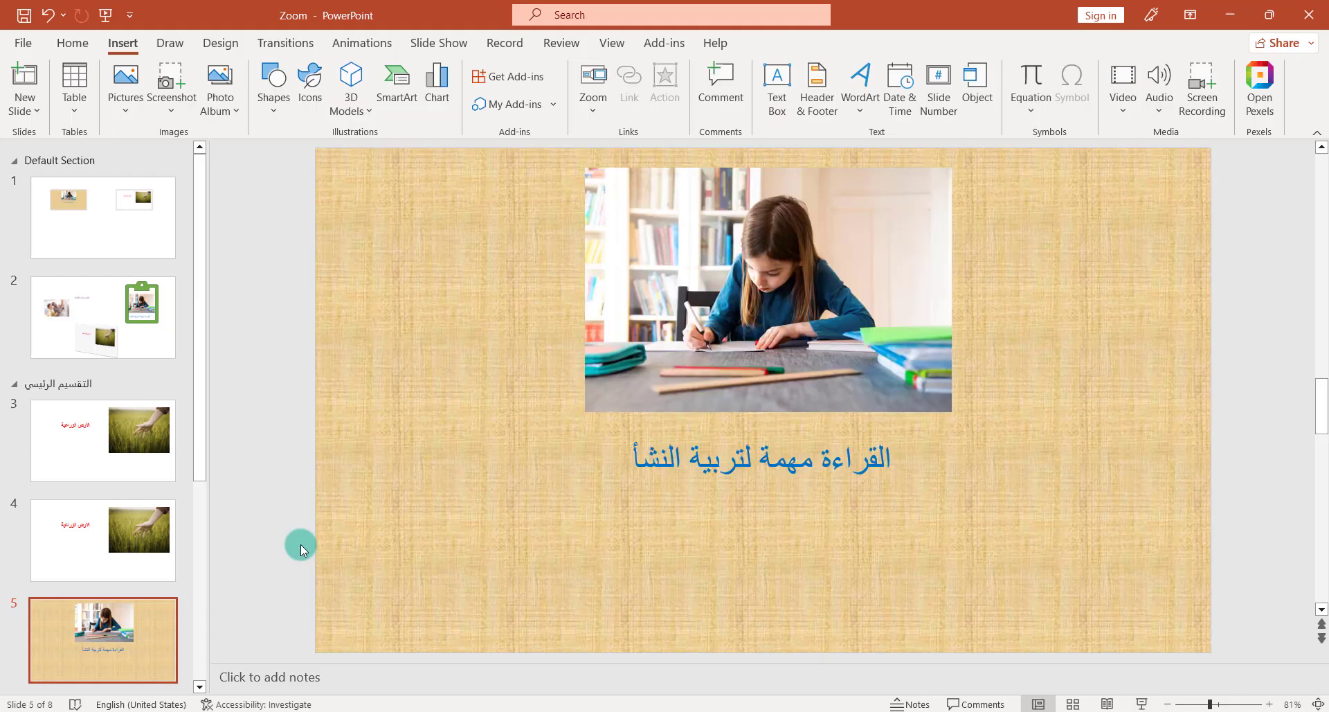
Review slides 3 through 8 in the Slides pane.
left_click(136, 443)
left_click(114, 530)
left_click(104, 608)
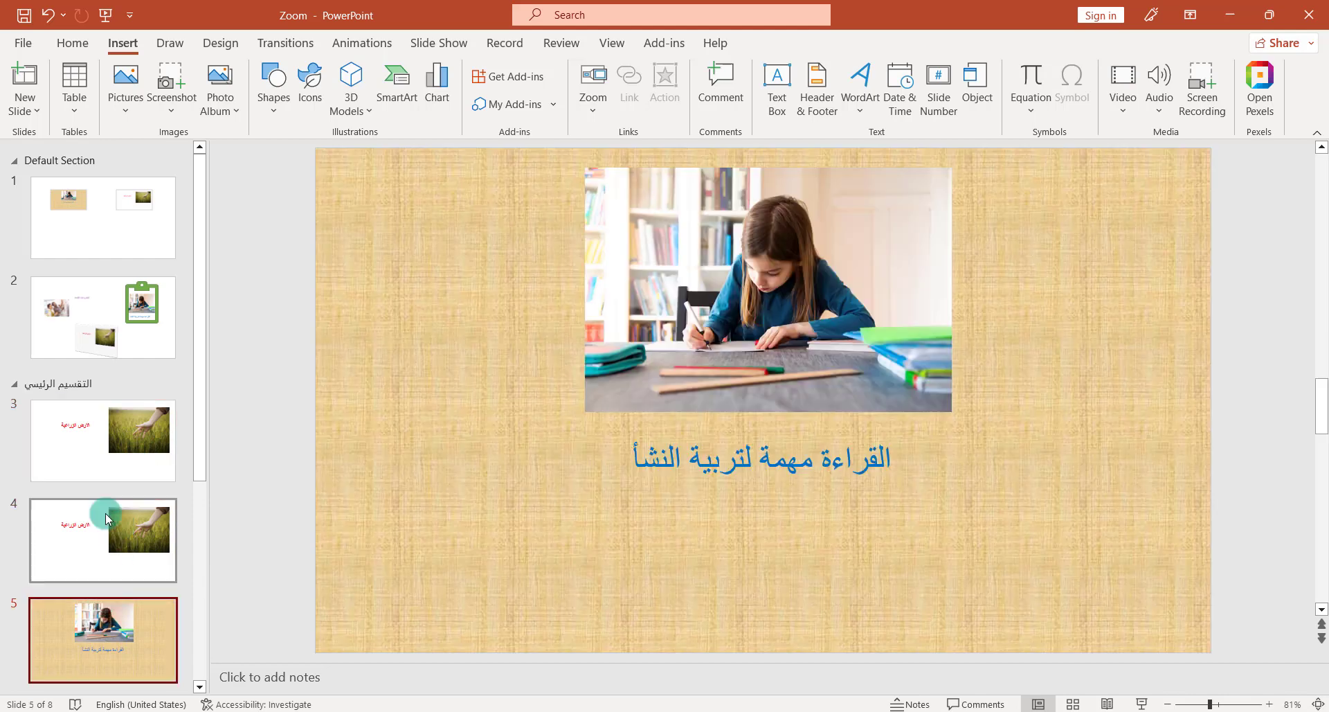
scroll(105, 512, "down", 1)
scroll(105, 488, "down", 1)
scroll(109, 543, "down", 1)
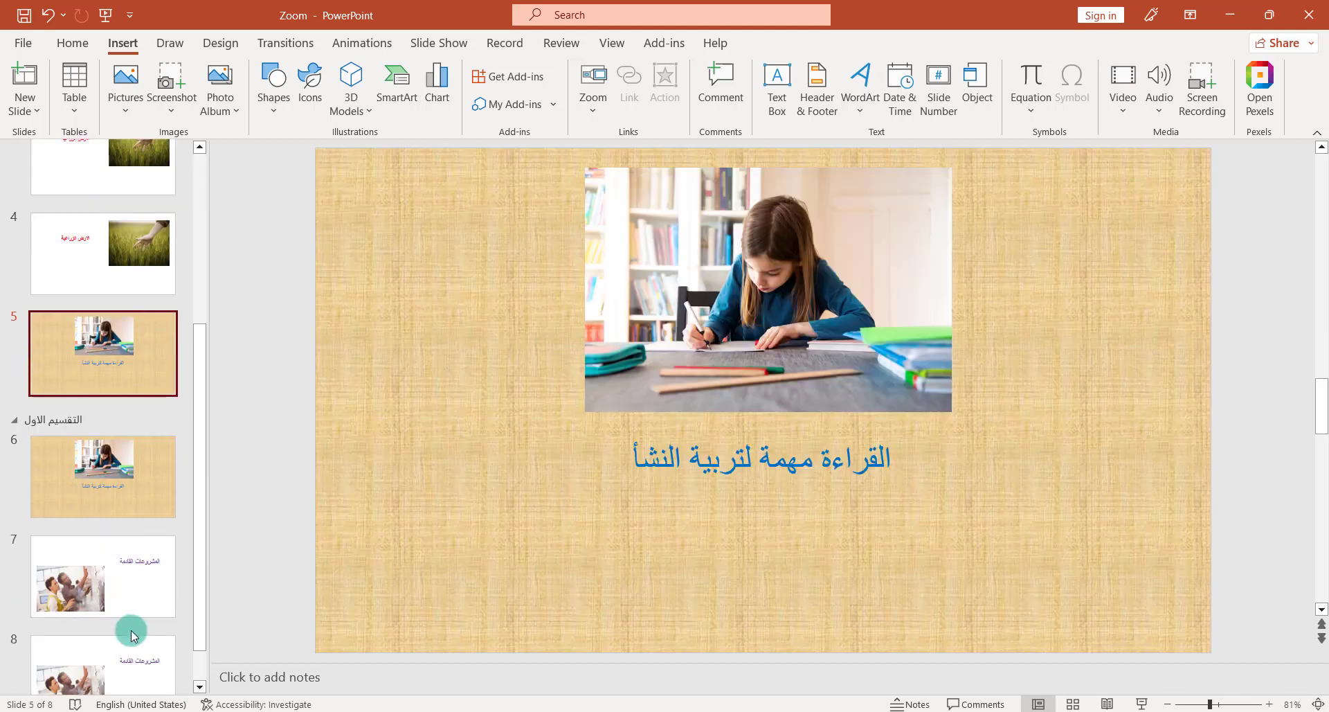
scroll(127, 609, "down", 1)
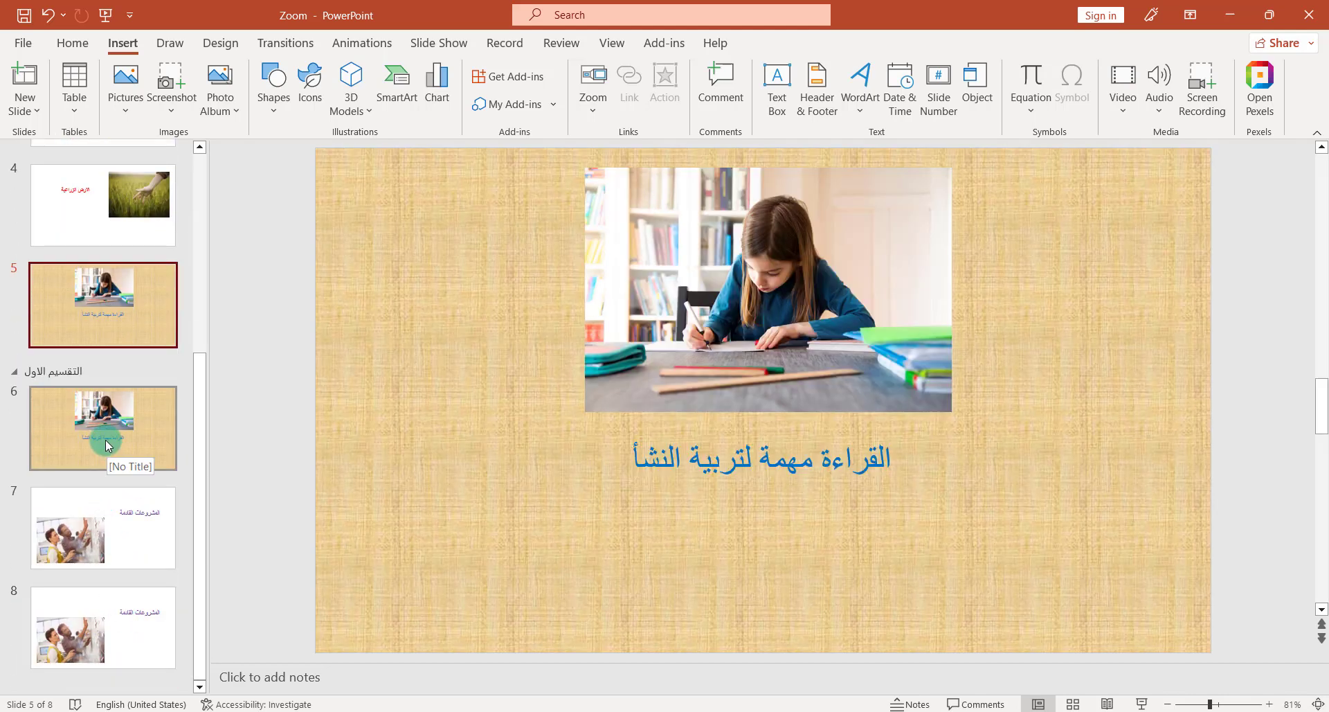
left_click(107, 445)
left_click(104, 530)
left_click(106, 614)
left_click(116, 453)
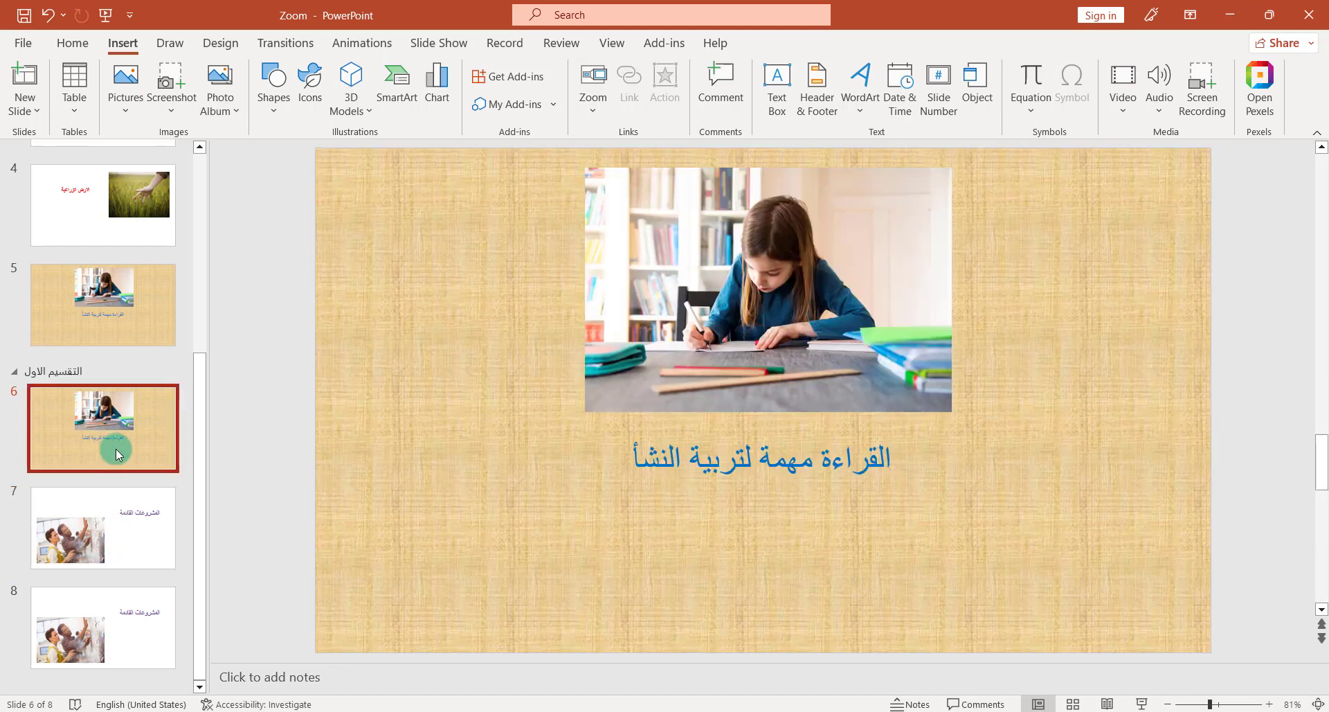
Return to slide 1 with its two side-by-side section zooms.
scroll(157, 561, "up", 2)
scroll(157, 560, "up", 2)
scroll(156, 562, "up", 2)
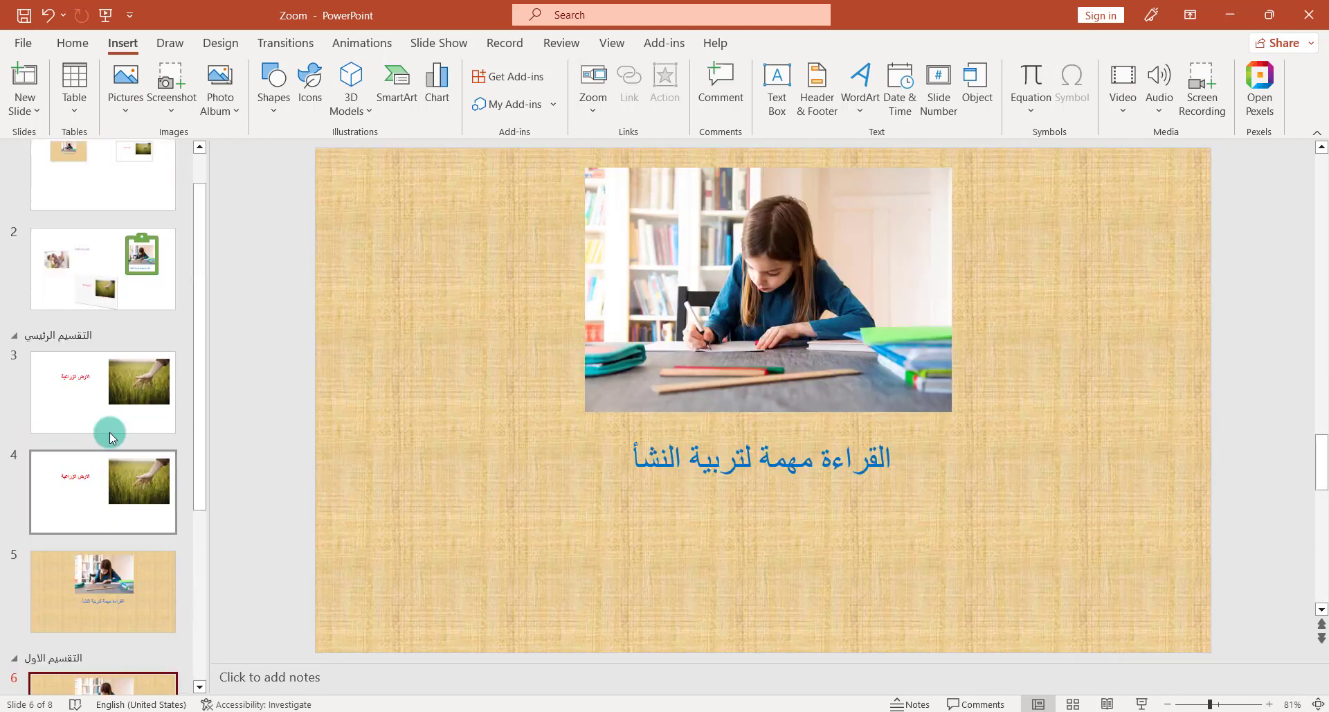
scroll(142, 326, "up", 1)
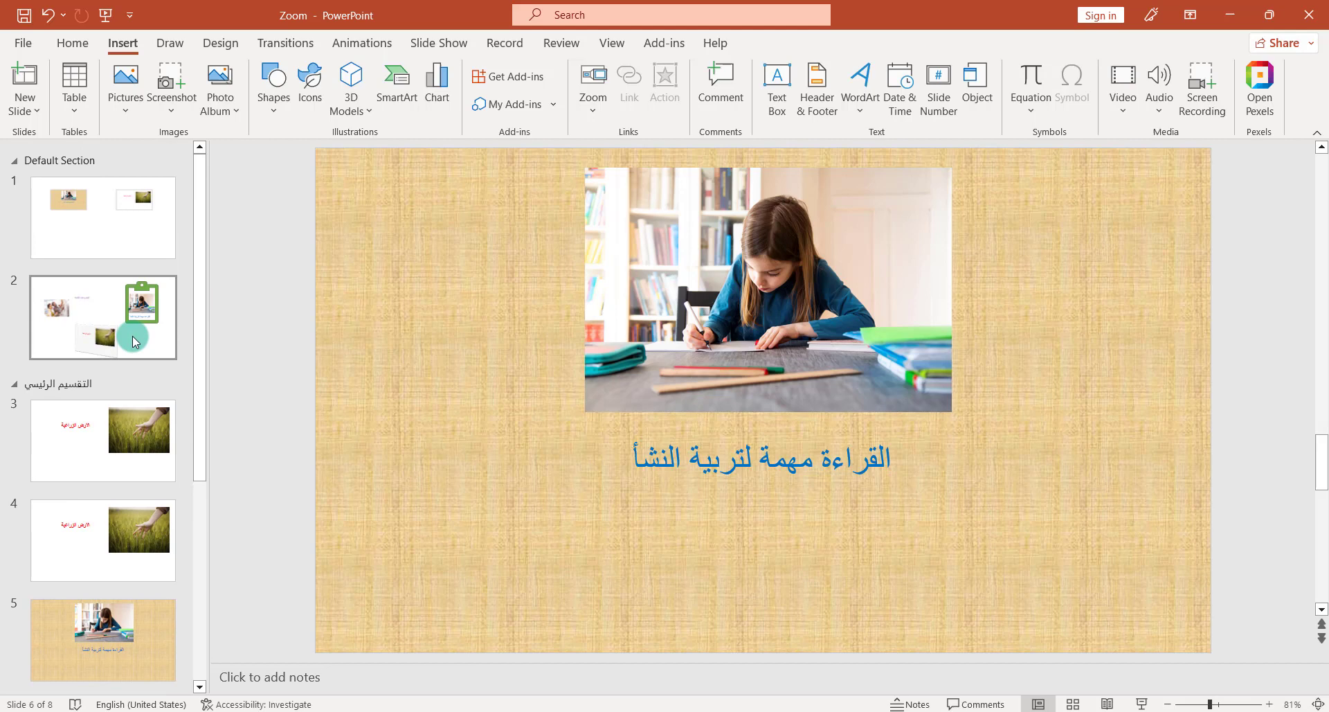
left_click(113, 252)
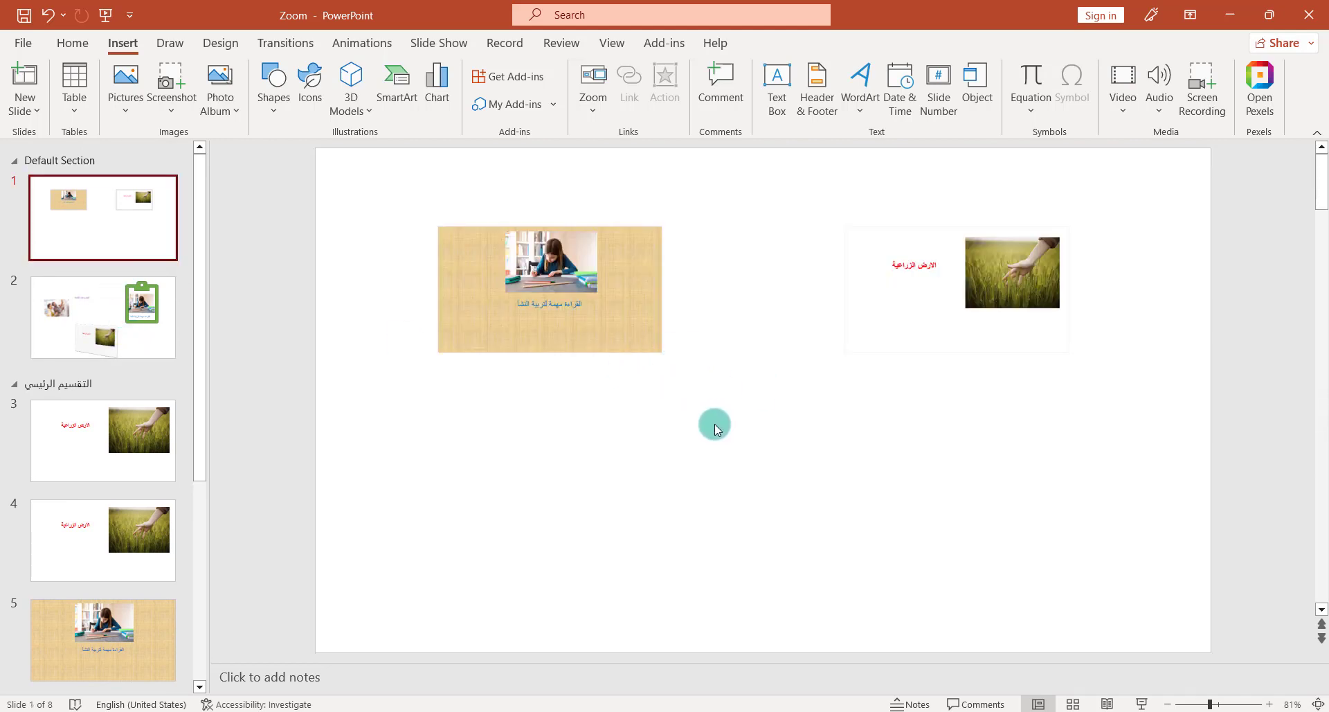
Undo from slide 2 to bring back the blank first slide.
left_click(132, 312)
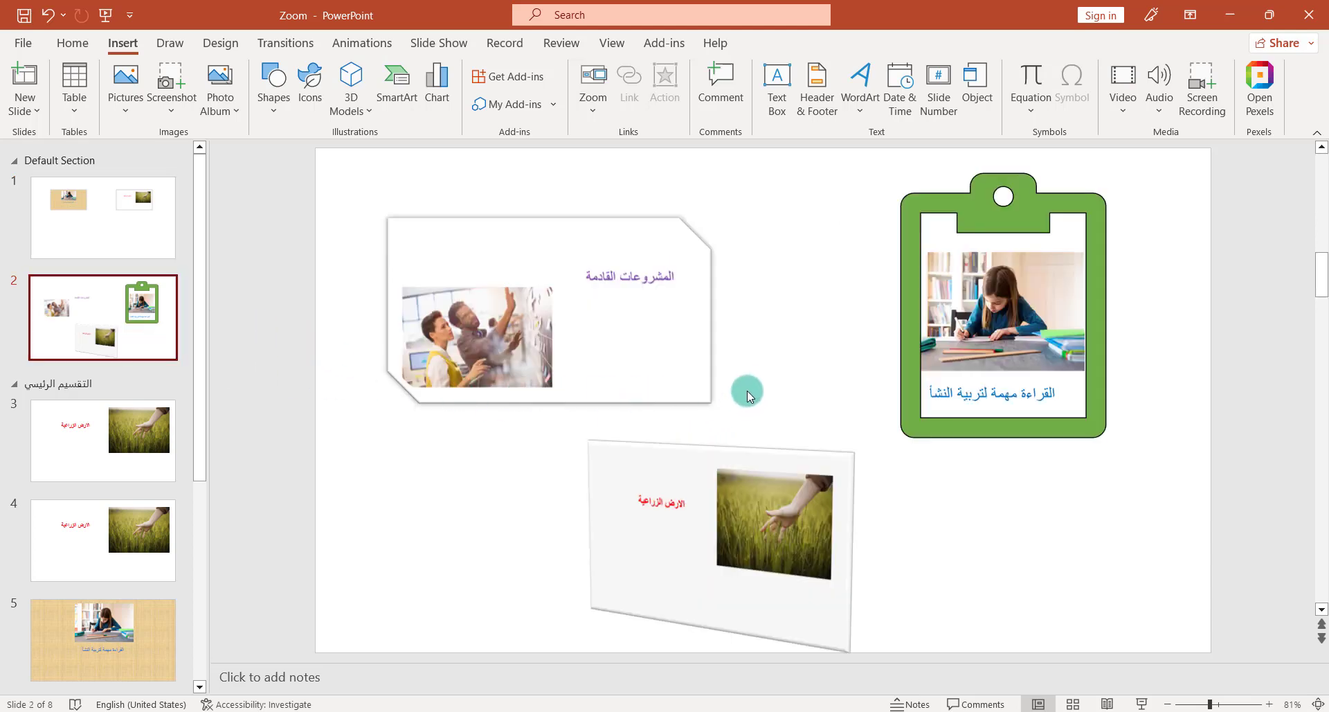
key("ctrl+z")
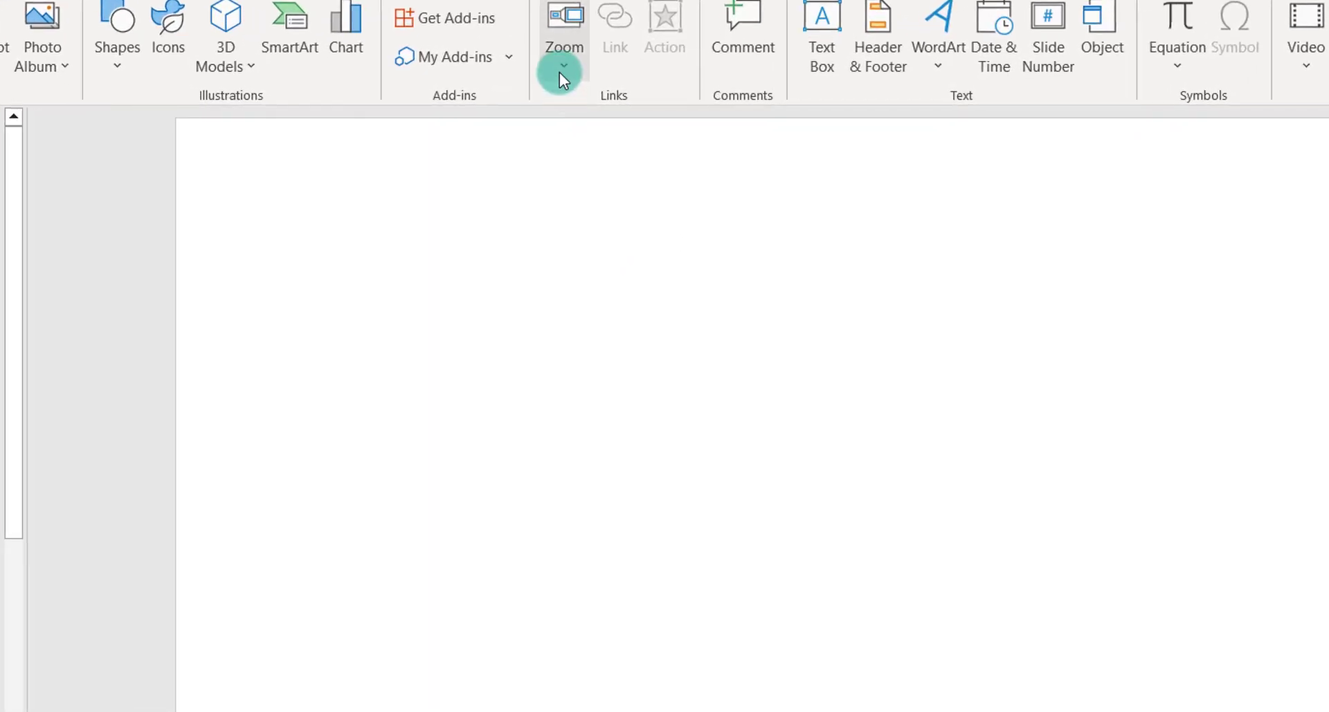
left_click(560, 72)
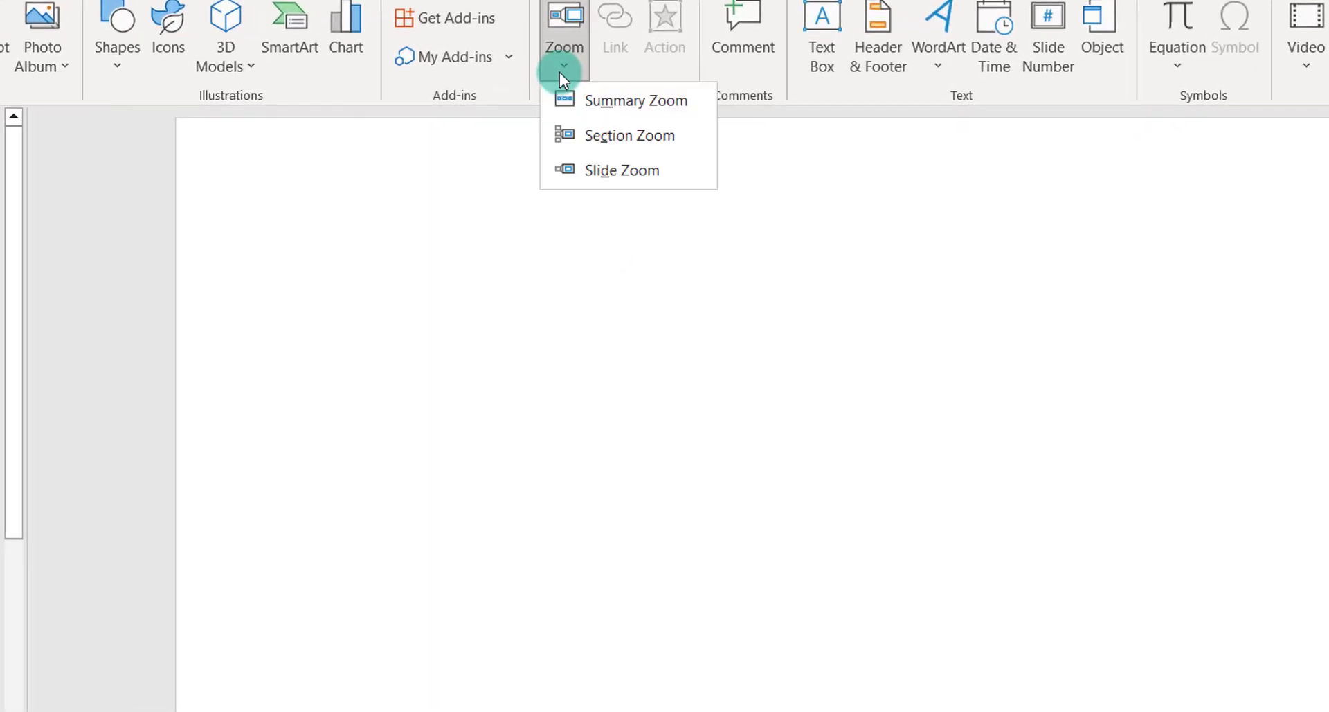
left_click(642, 98)
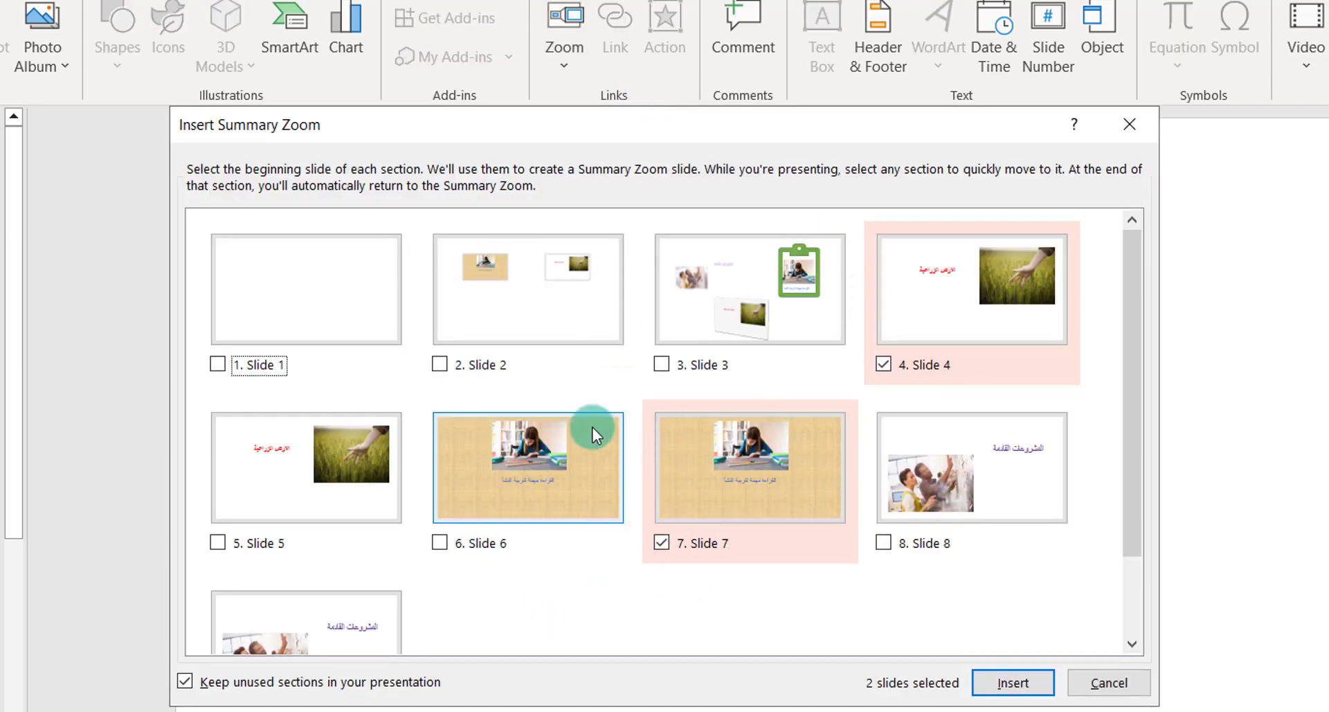
Insert a Summary Zoom with slides 2 through 9 selected.
left_click(439, 364)
left_click(661, 365)
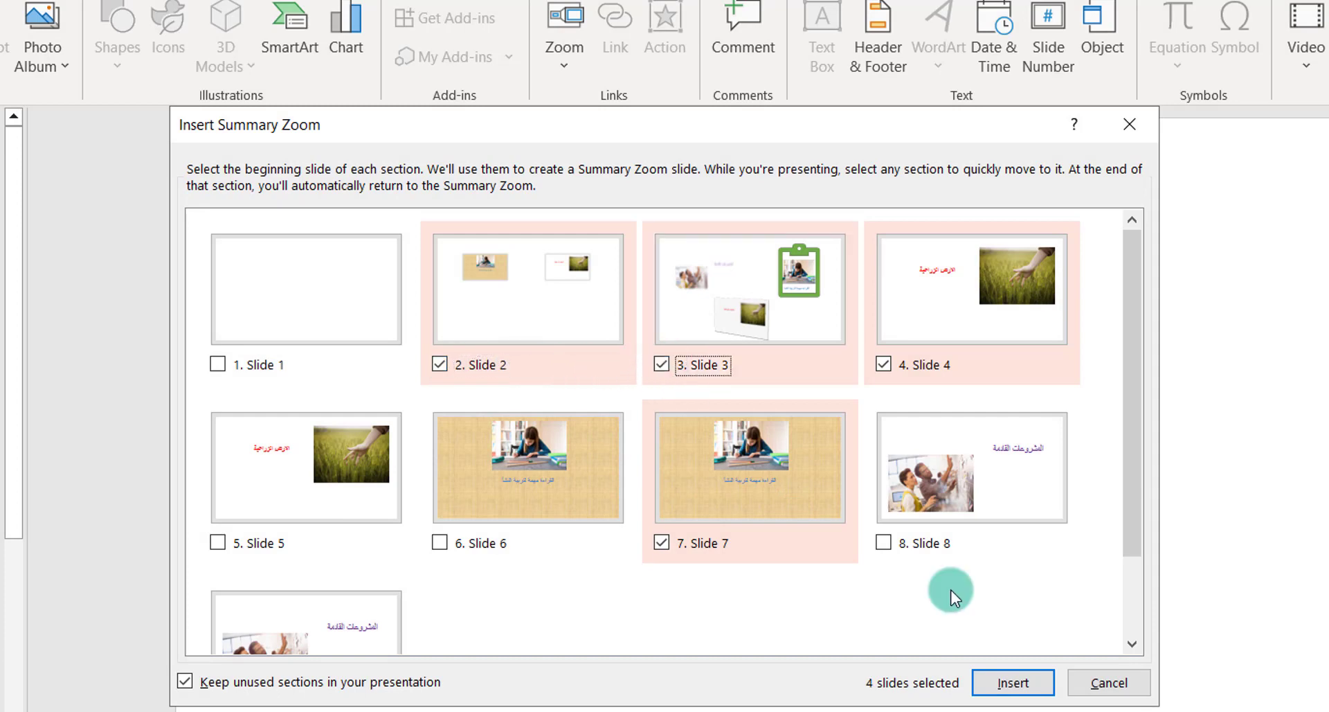
left_click(891, 544)
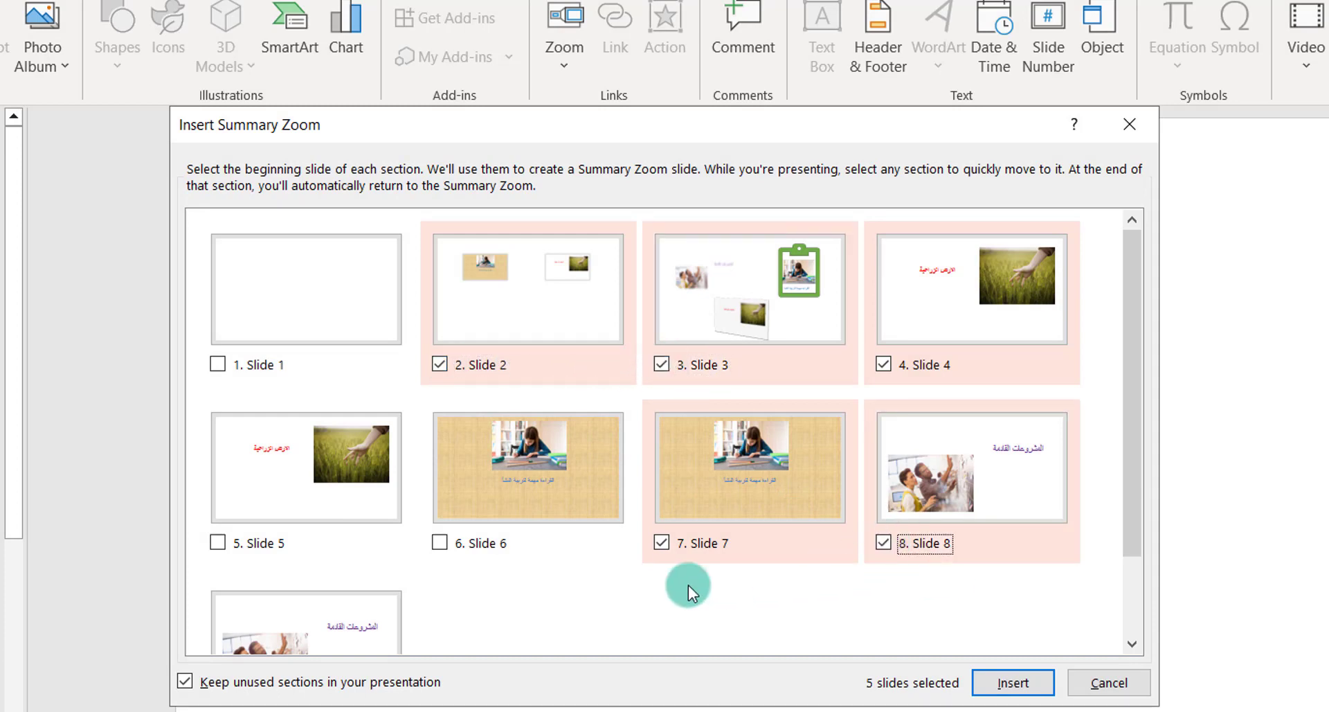
left_click(441, 544)
left_click(218, 543)
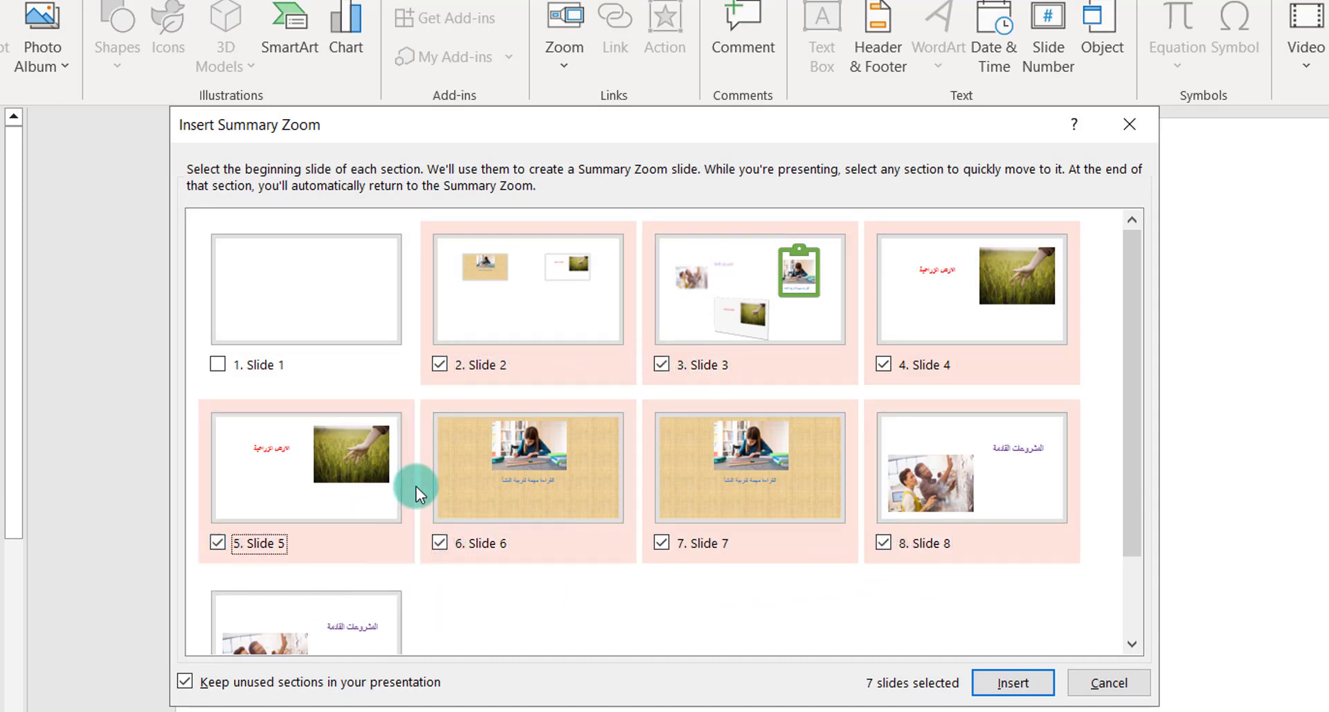
scroll(422, 513, "down", 1)
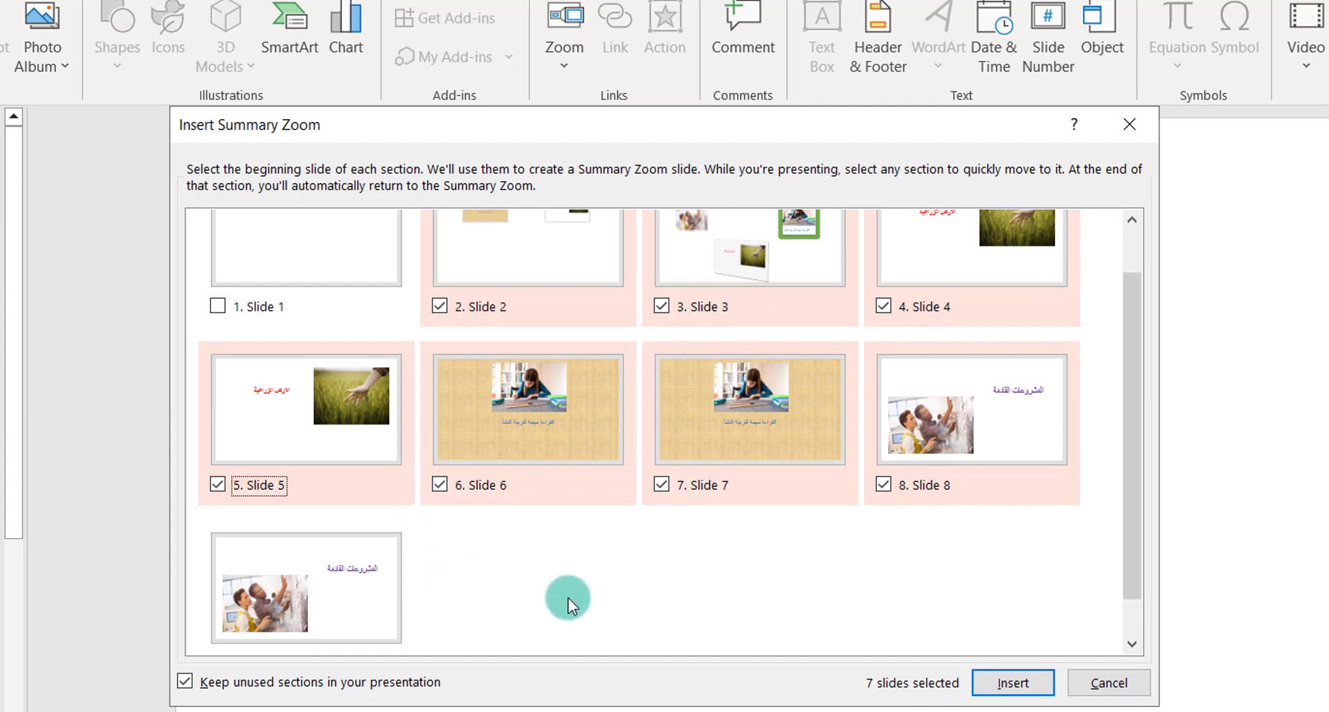
scroll(547, 601, "down", 1)
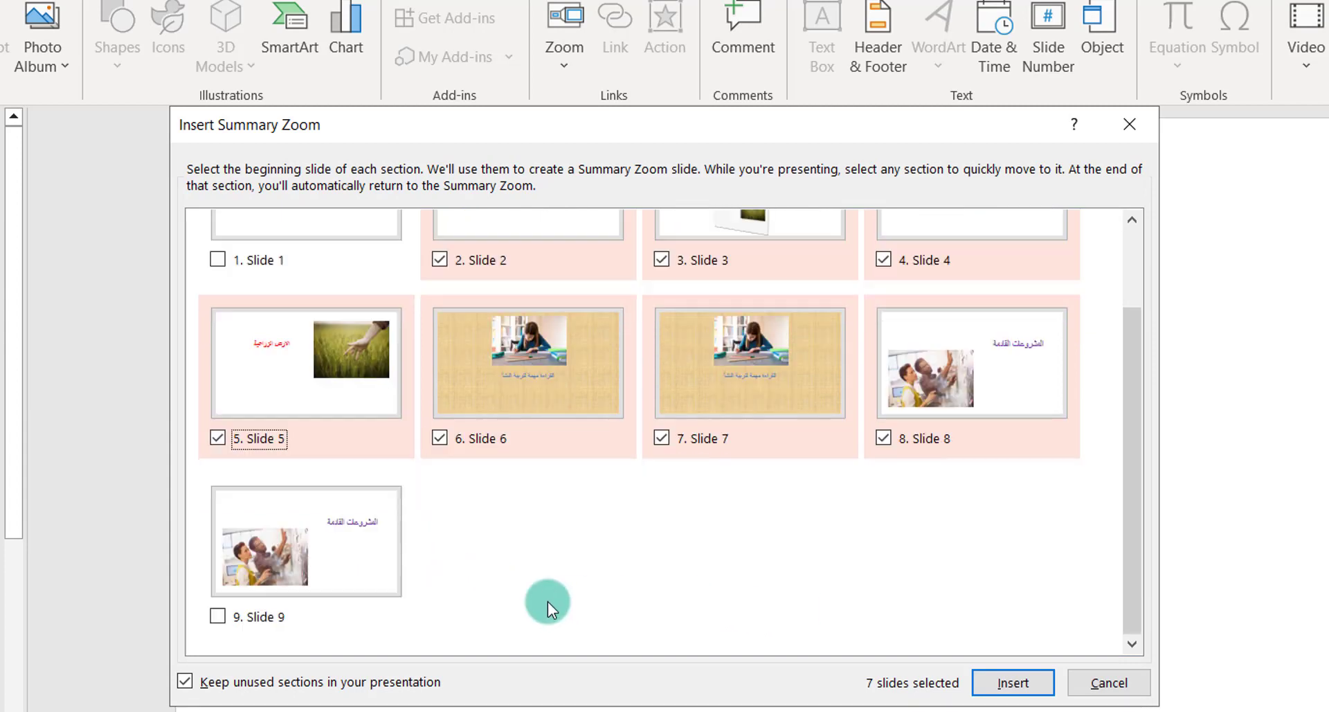
left_click(219, 617)
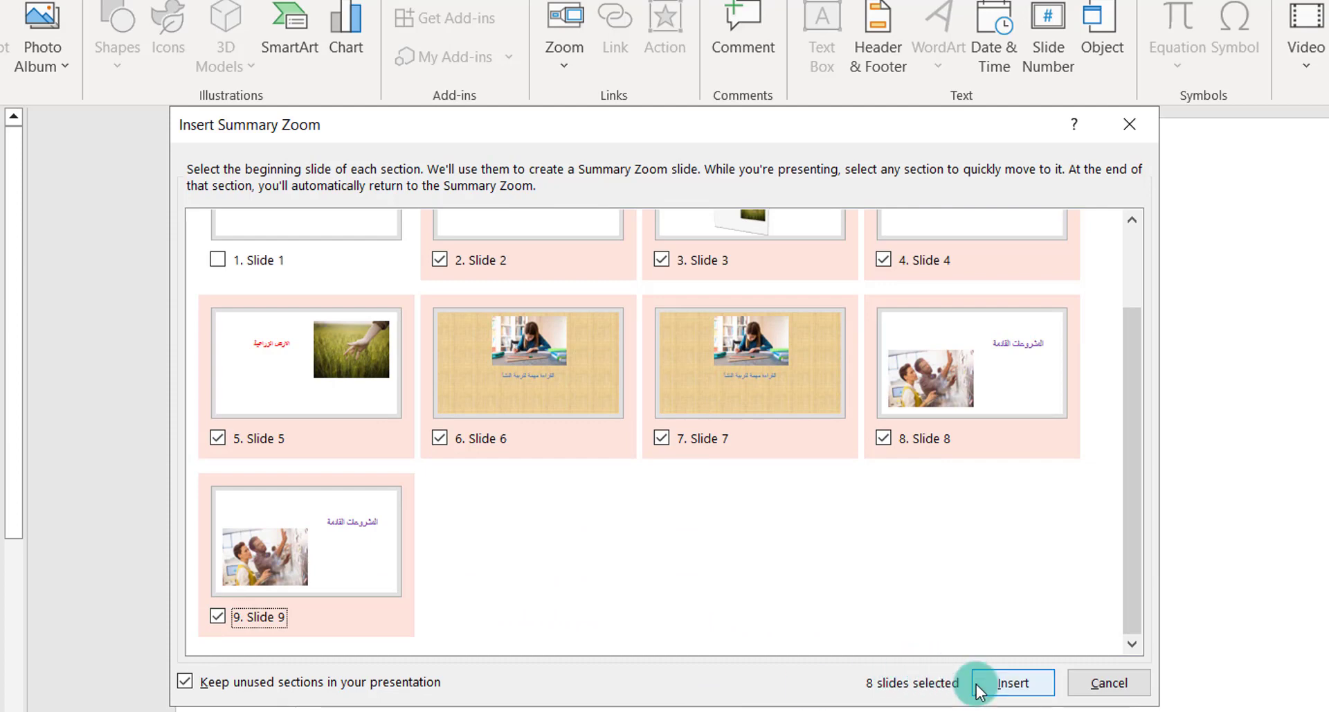
left_click(1012, 682)
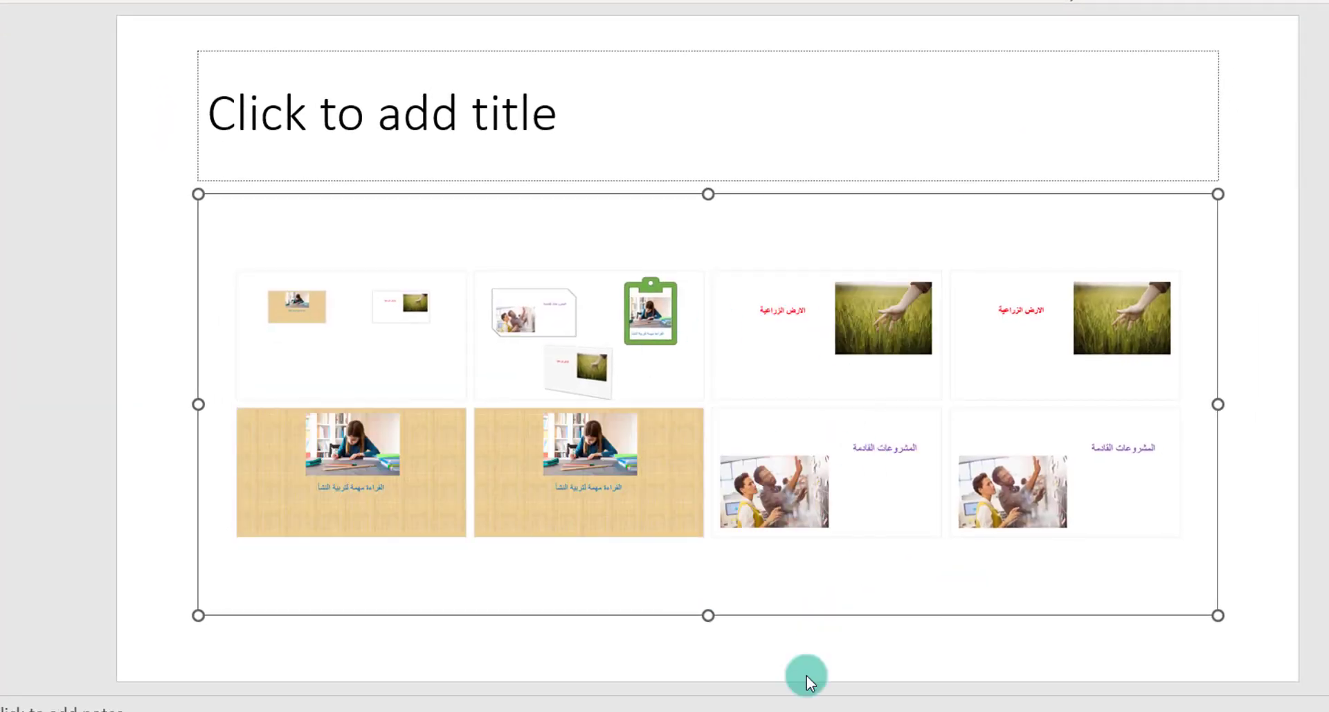
Type 'عنوان العرض' as the Summary Zoom slide's title.
left_click(594, 80)
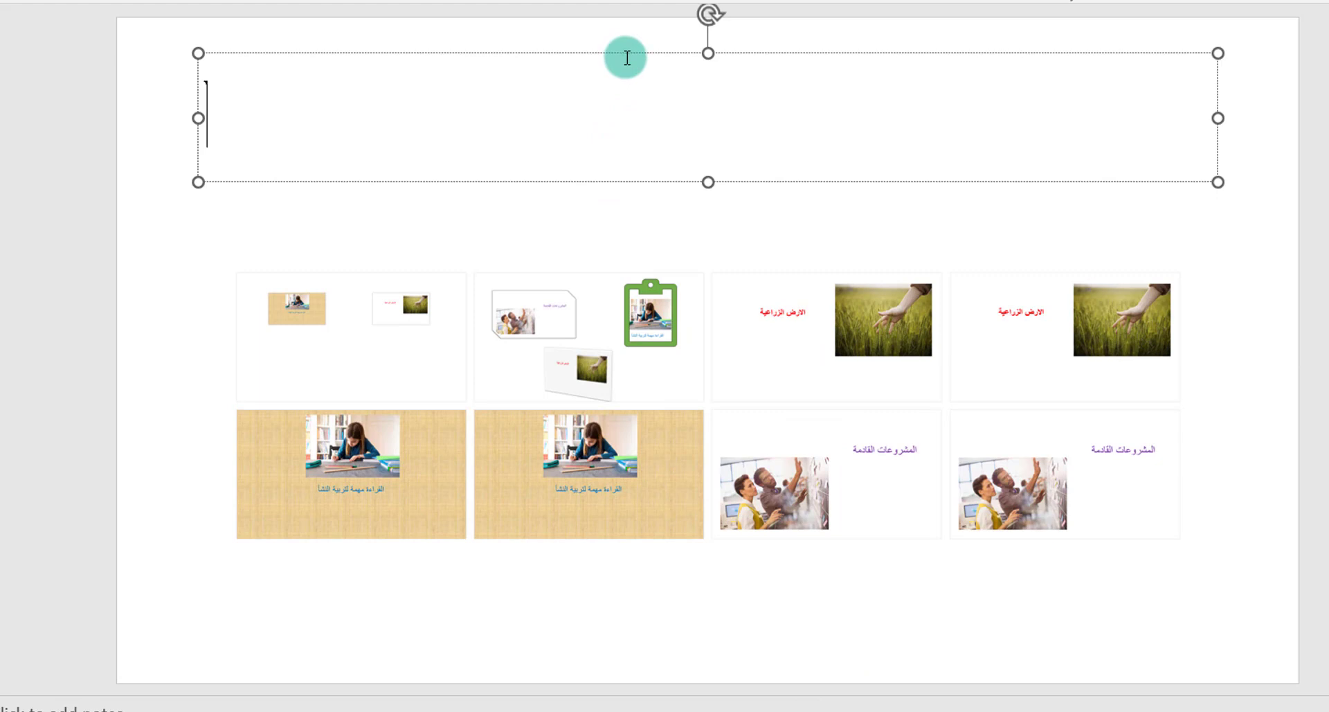
type("عنوان العر")
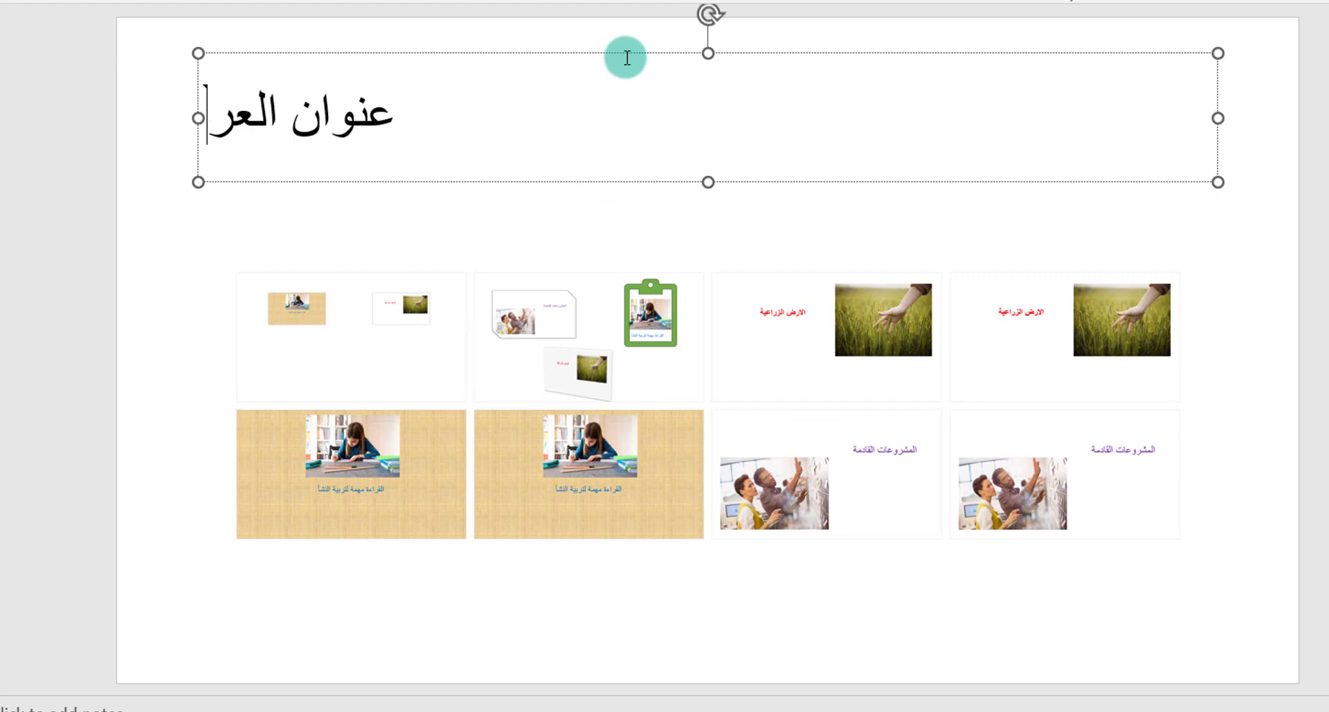
type("ض")
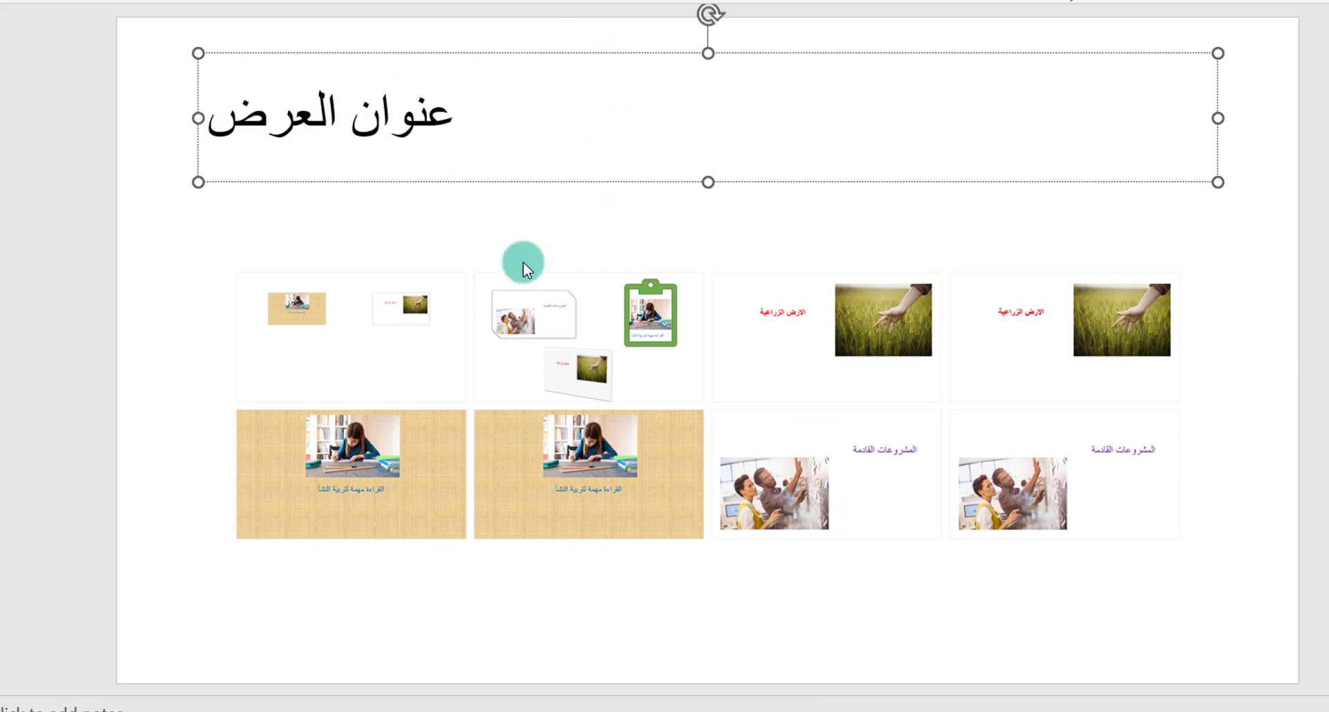
left_click(722, 637)
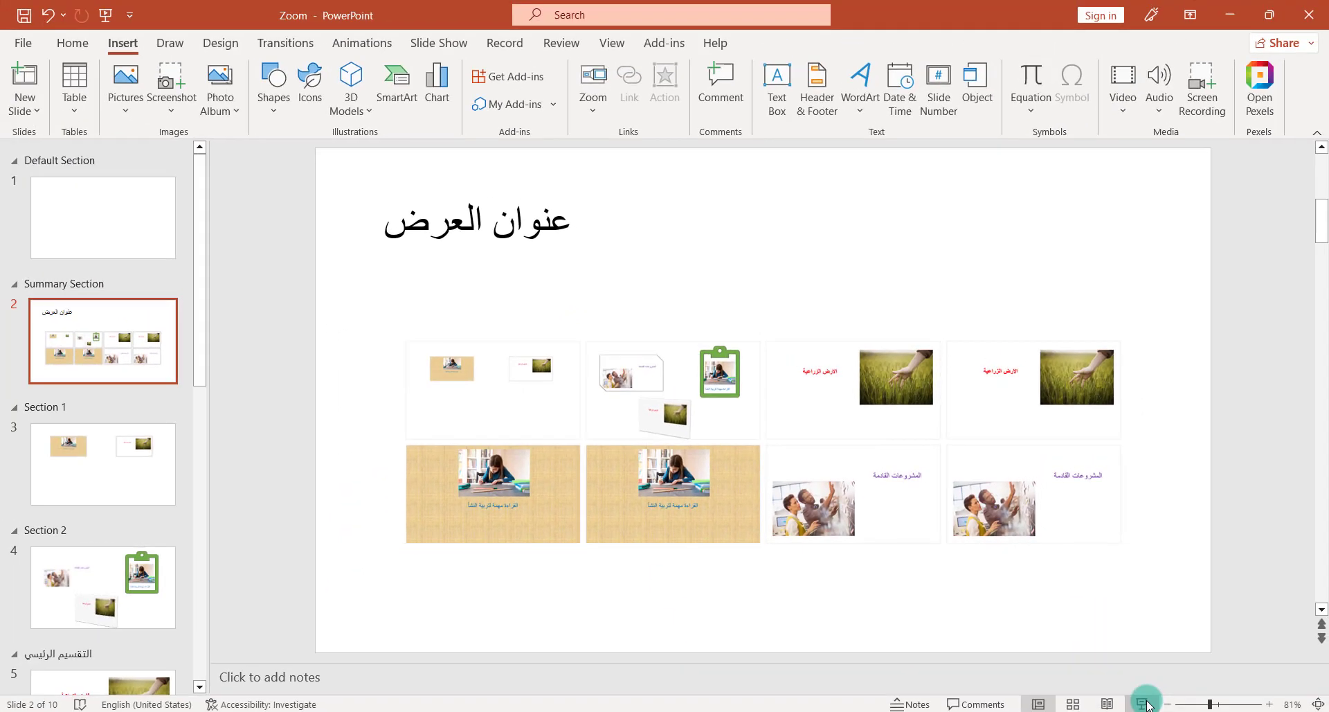
Present from the summary slide, zooming into Section 2's المشروعات القادمة and الارض الزراعية cards.
left_click(1142, 697)
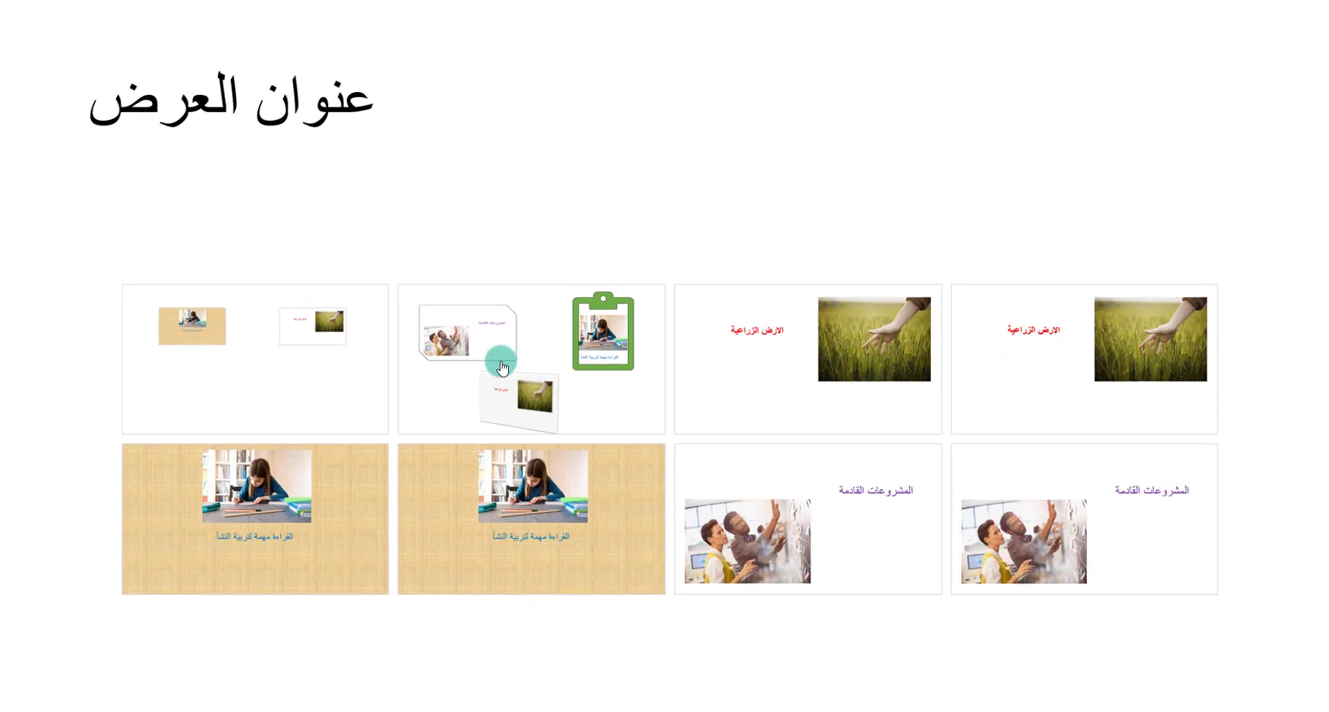
left_click(502, 367)
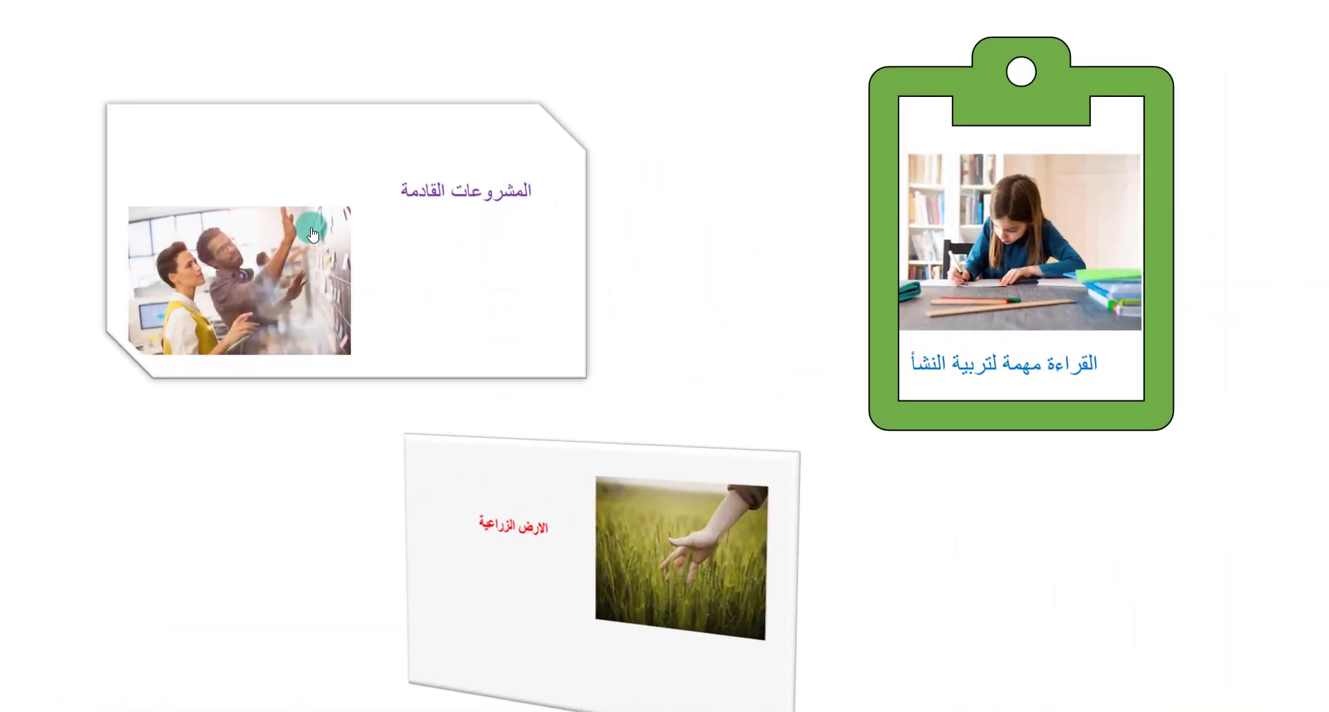
left_click(379, 270)
left_click(285, 671)
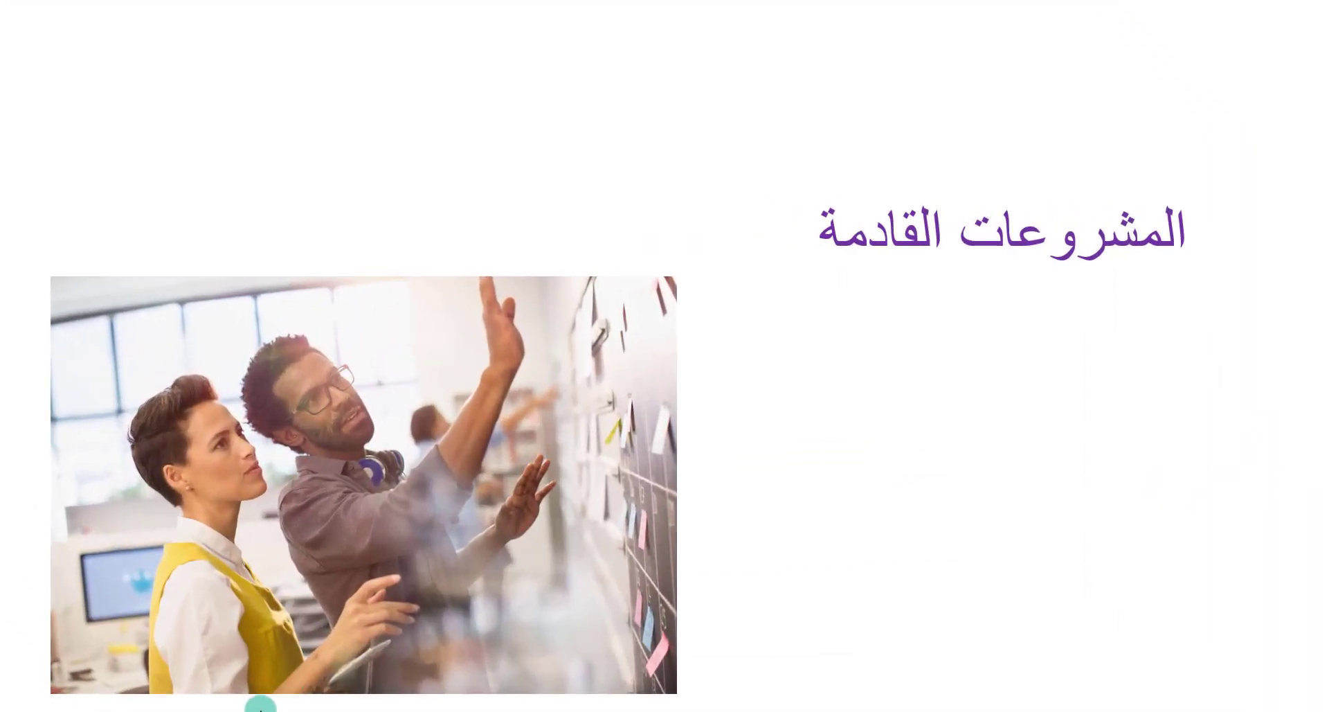
left_click(1065, 681)
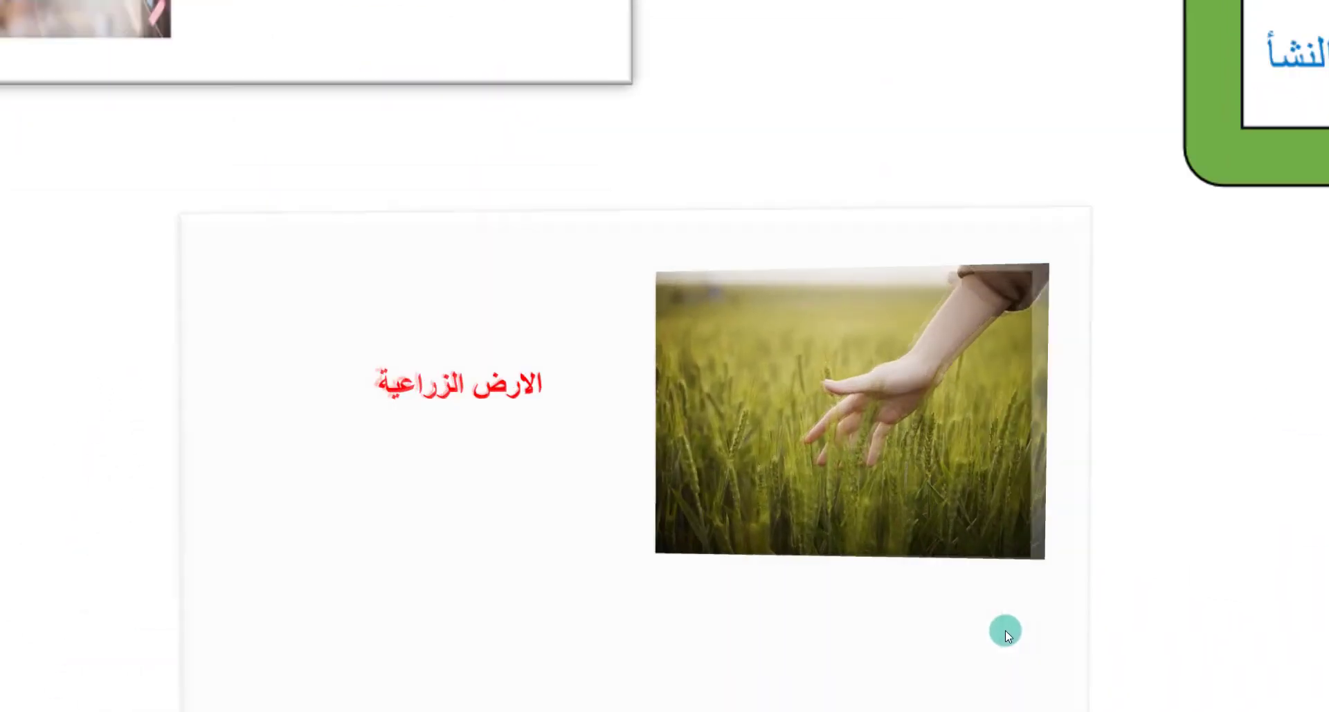
left_click(1080, 554)
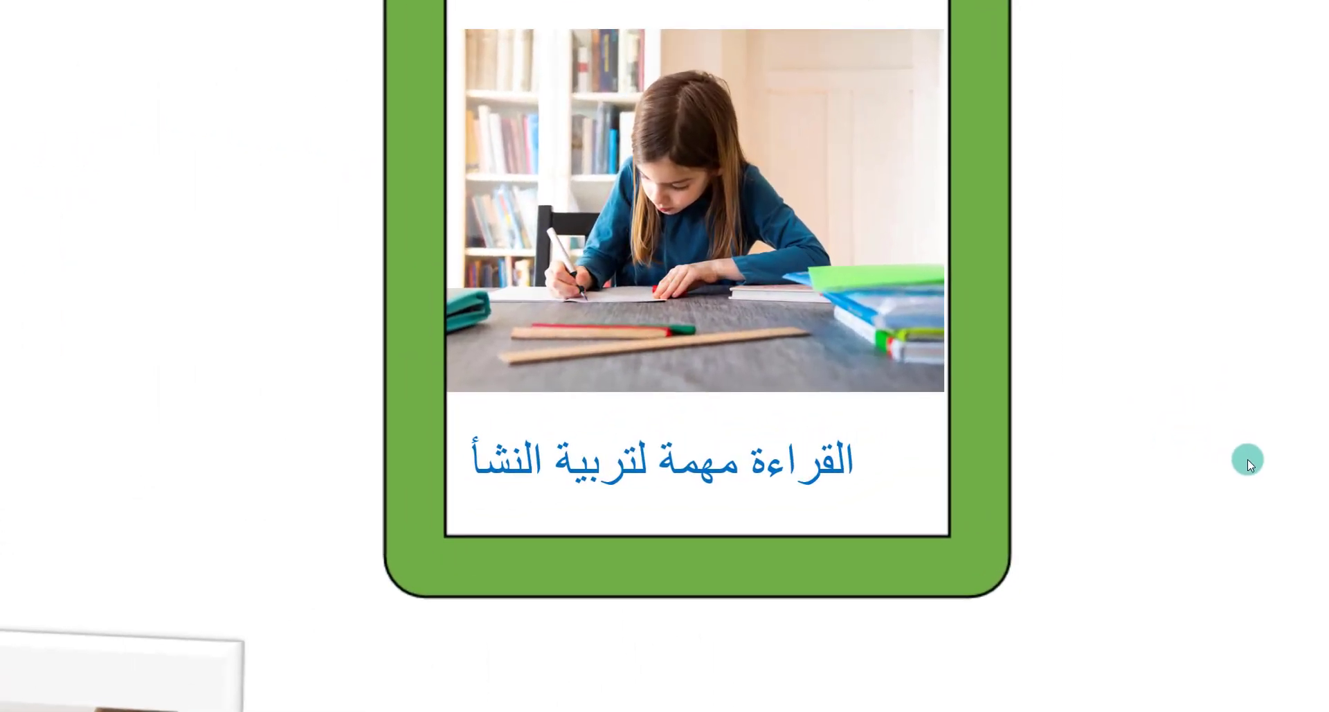
left_click(1248, 459)
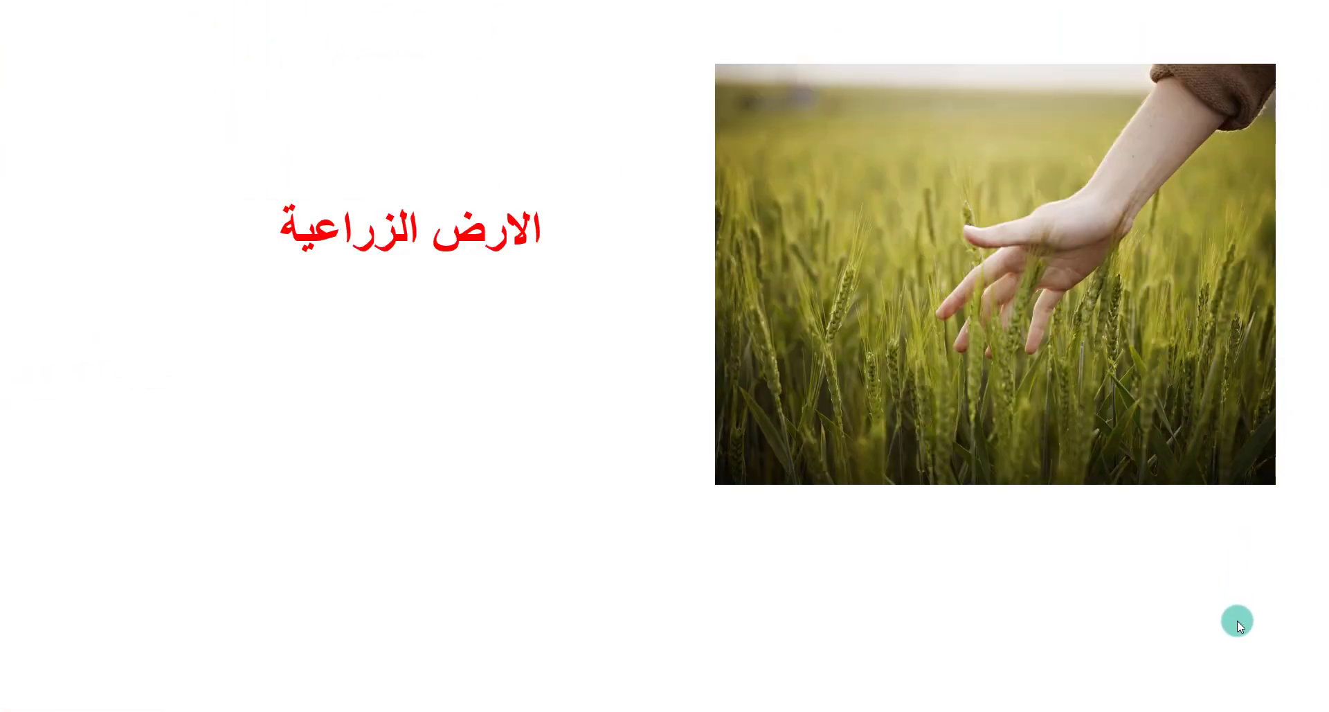
left_click(1236, 620)
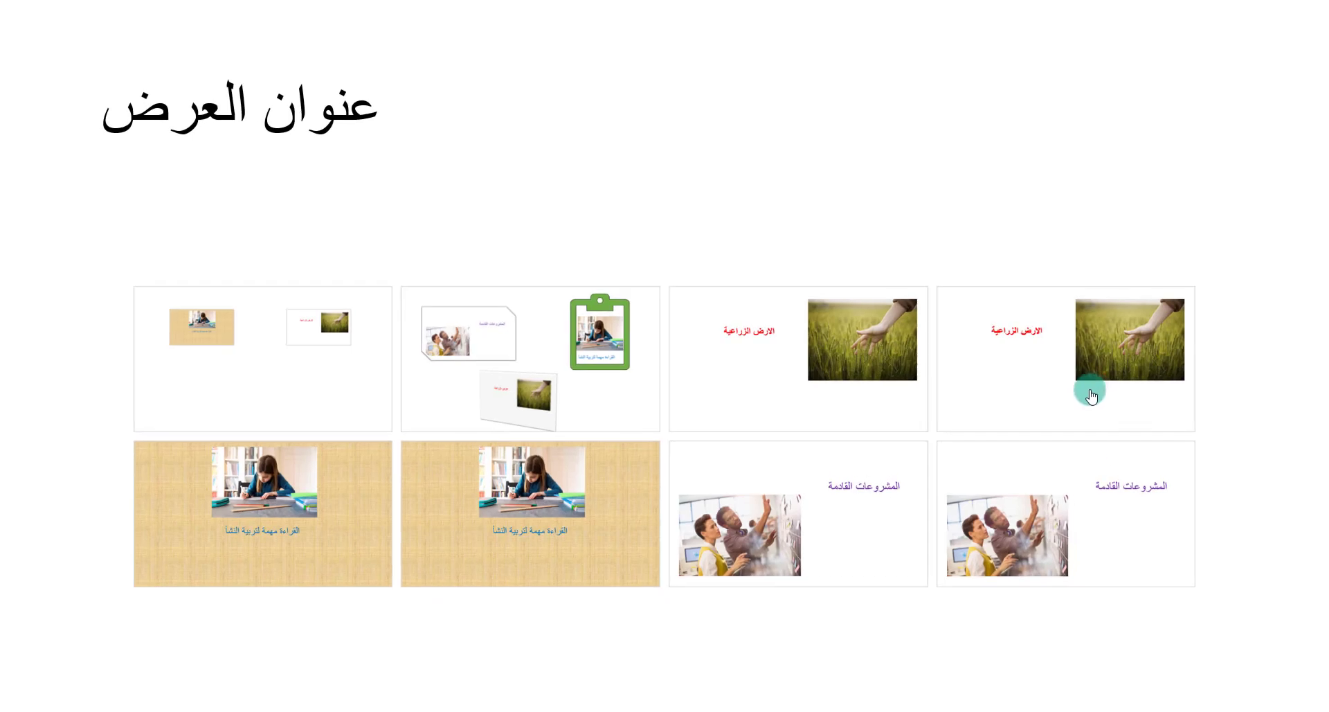
Zoom into each summary thumbnail and back to the grid, then end the show.
left_click(1087, 391)
left_click(1187, 597)
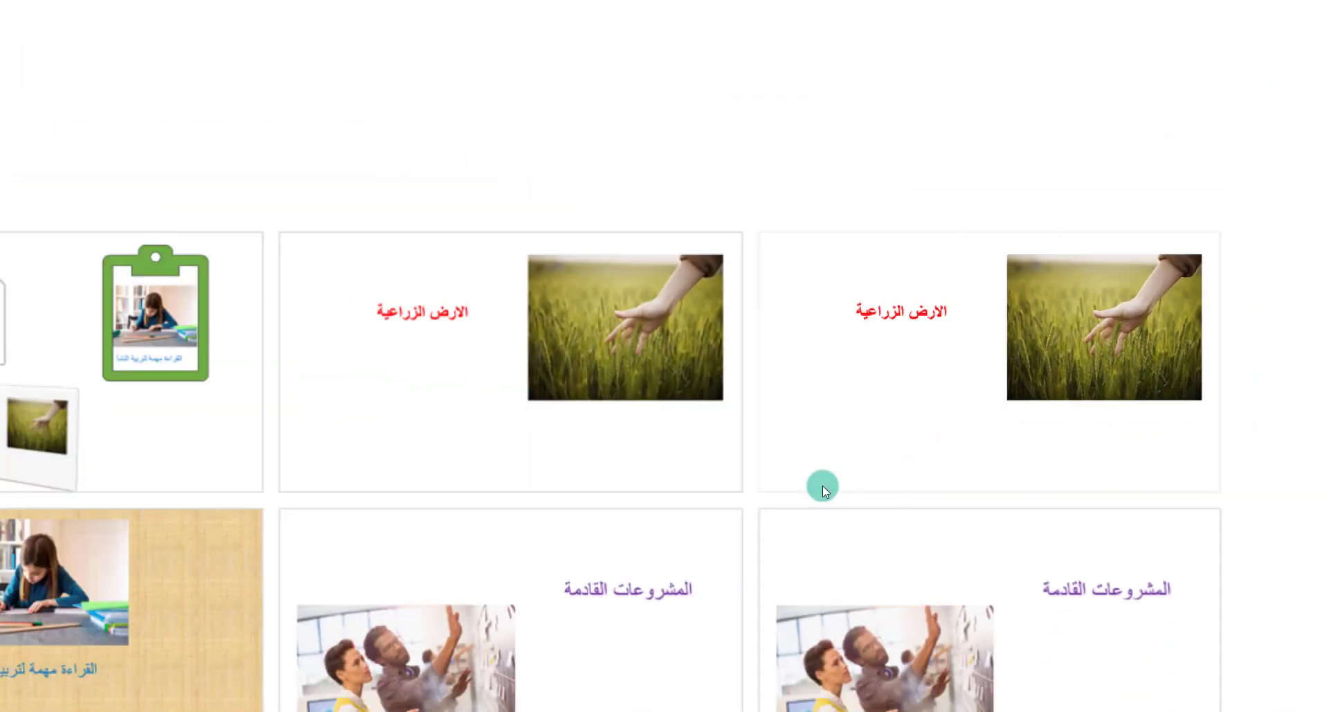
left_click(851, 527)
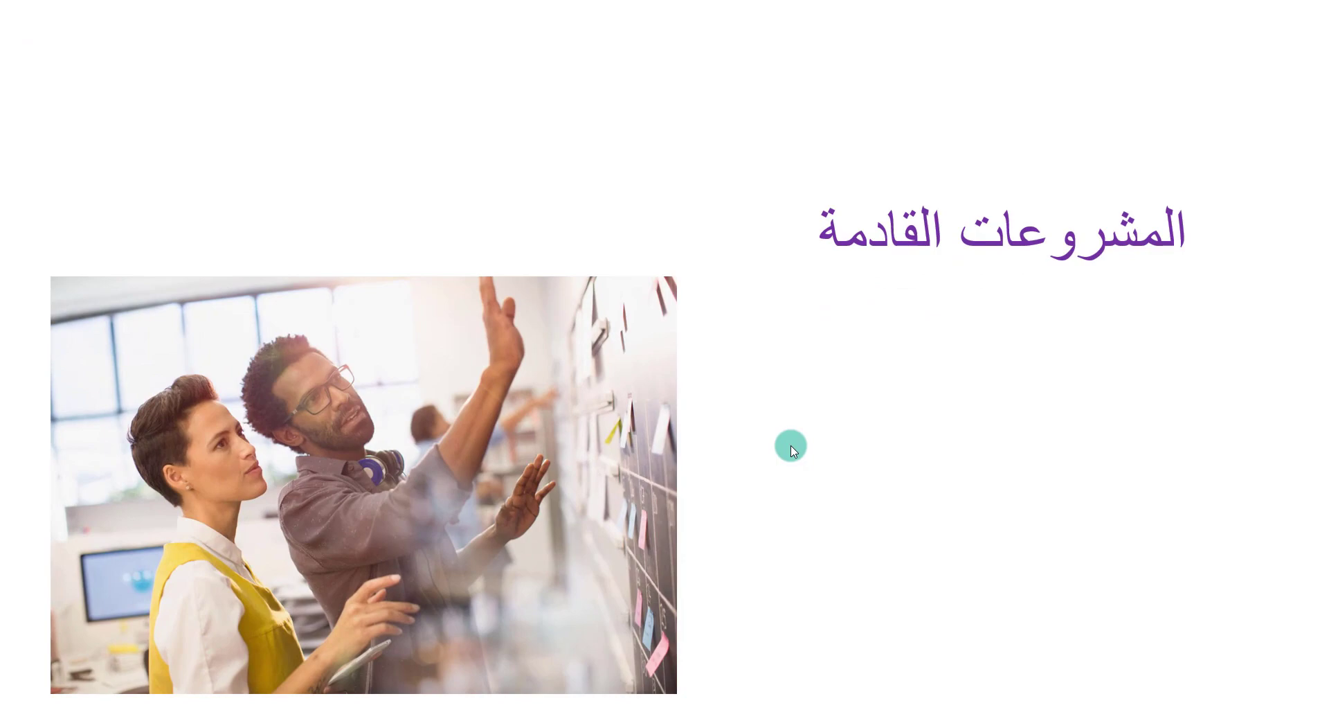
left_click(790, 446)
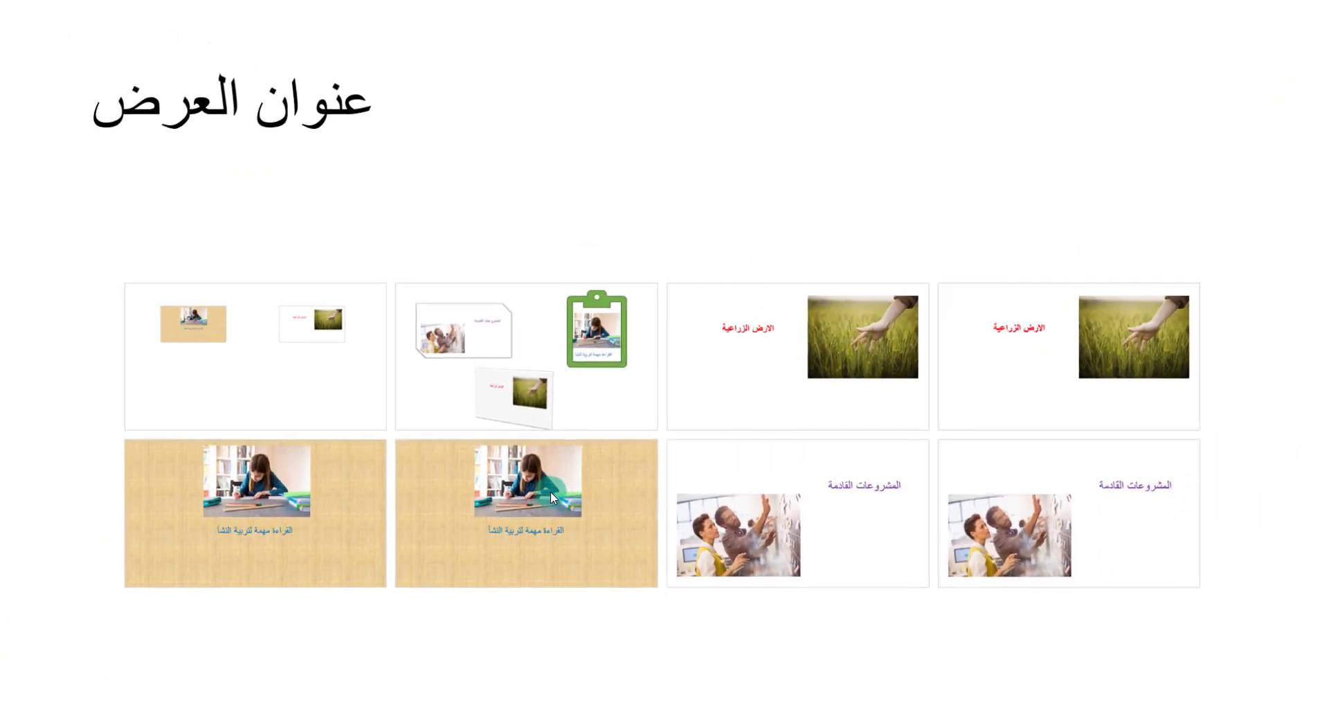
left_click(534, 552)
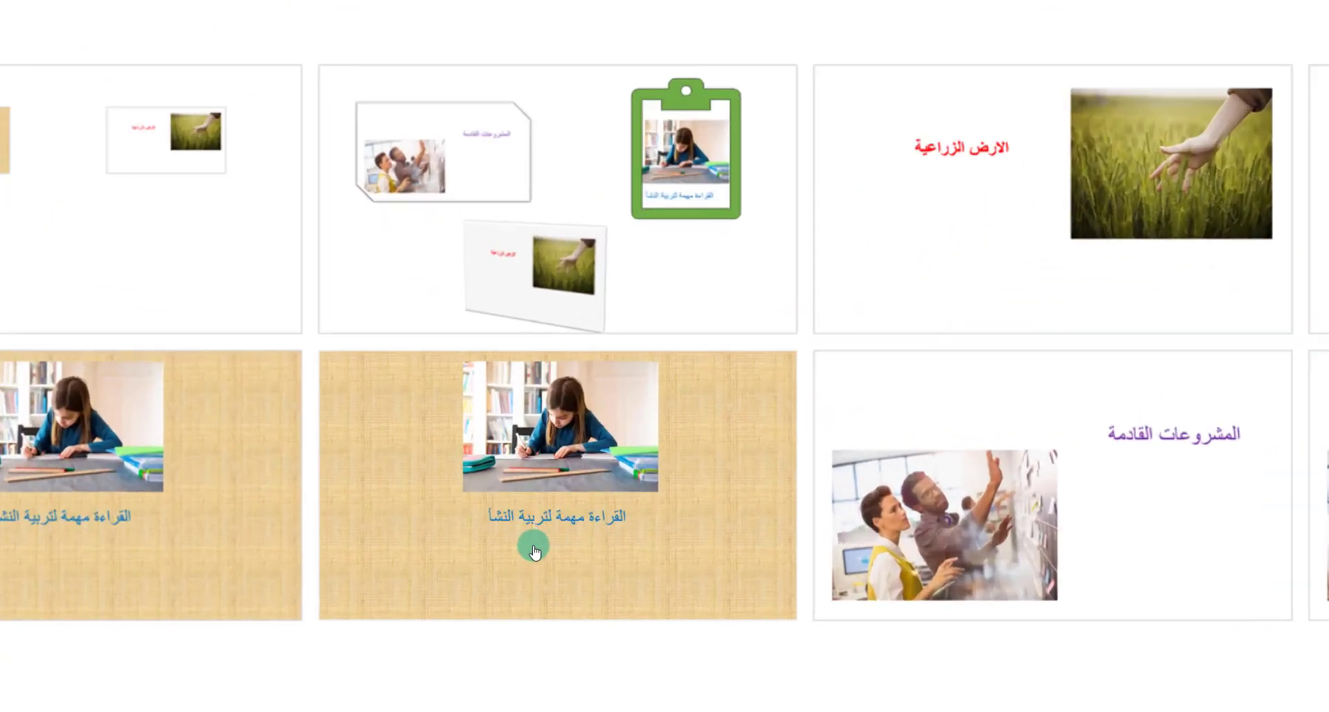
left_click(534, 518)
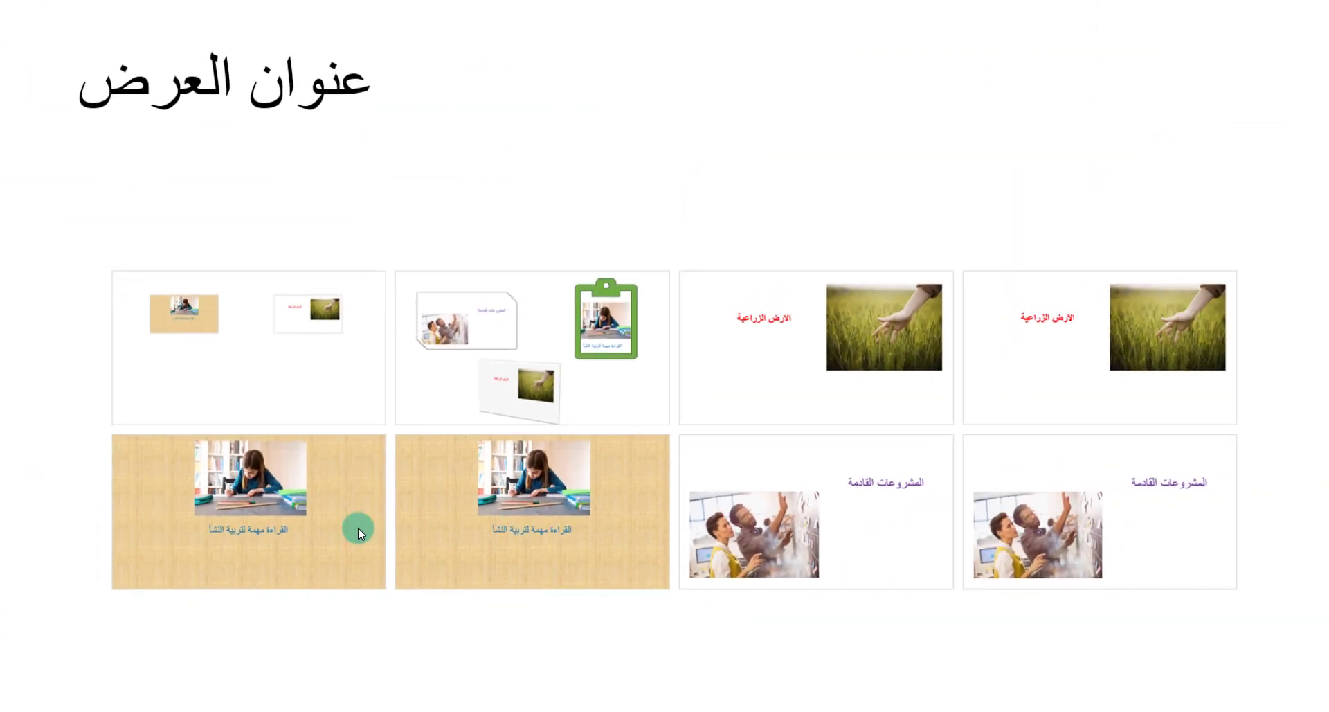
left_click(242, 536)
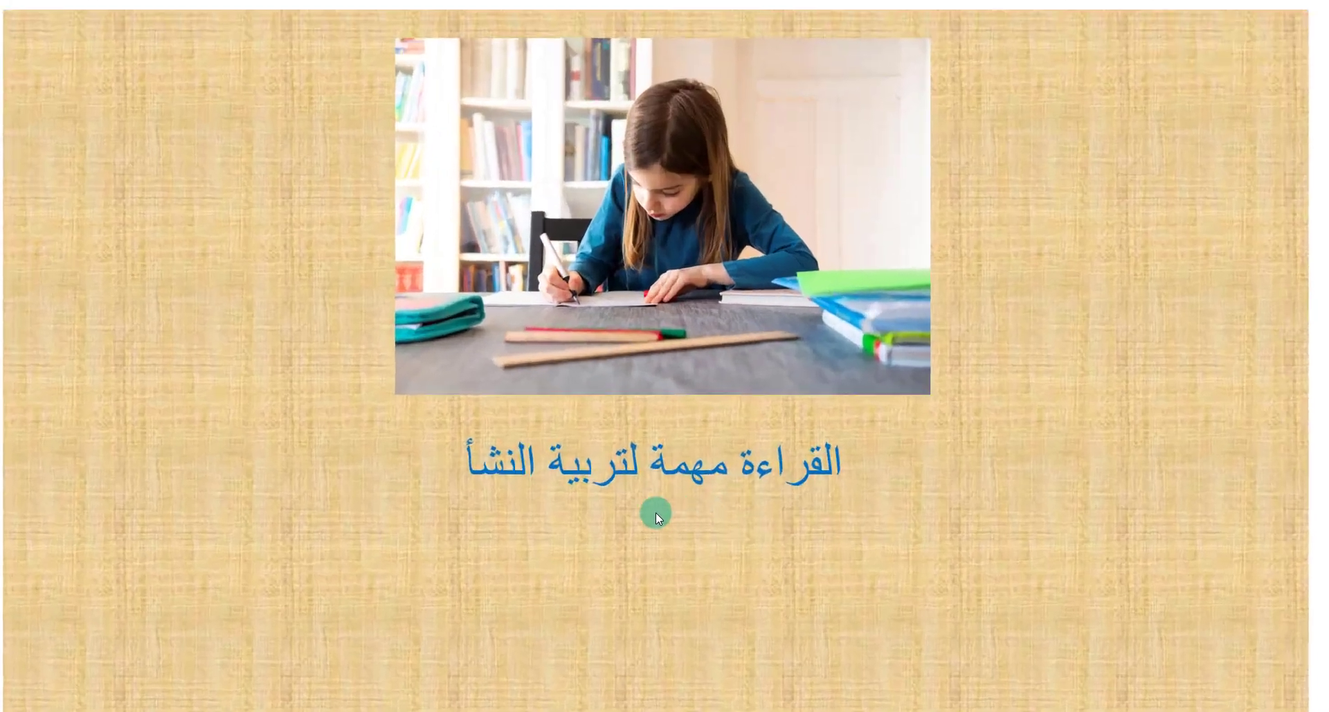
left_click(655, 513)
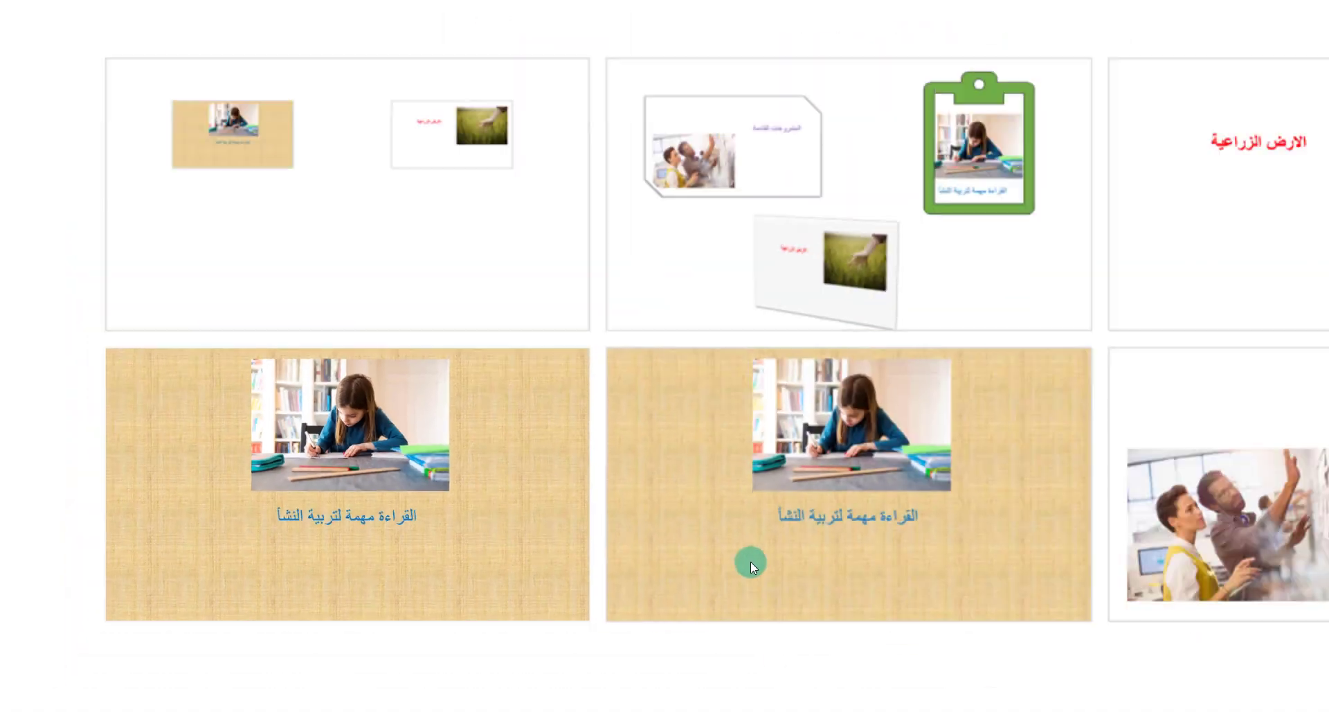
left_click(1084, 552)
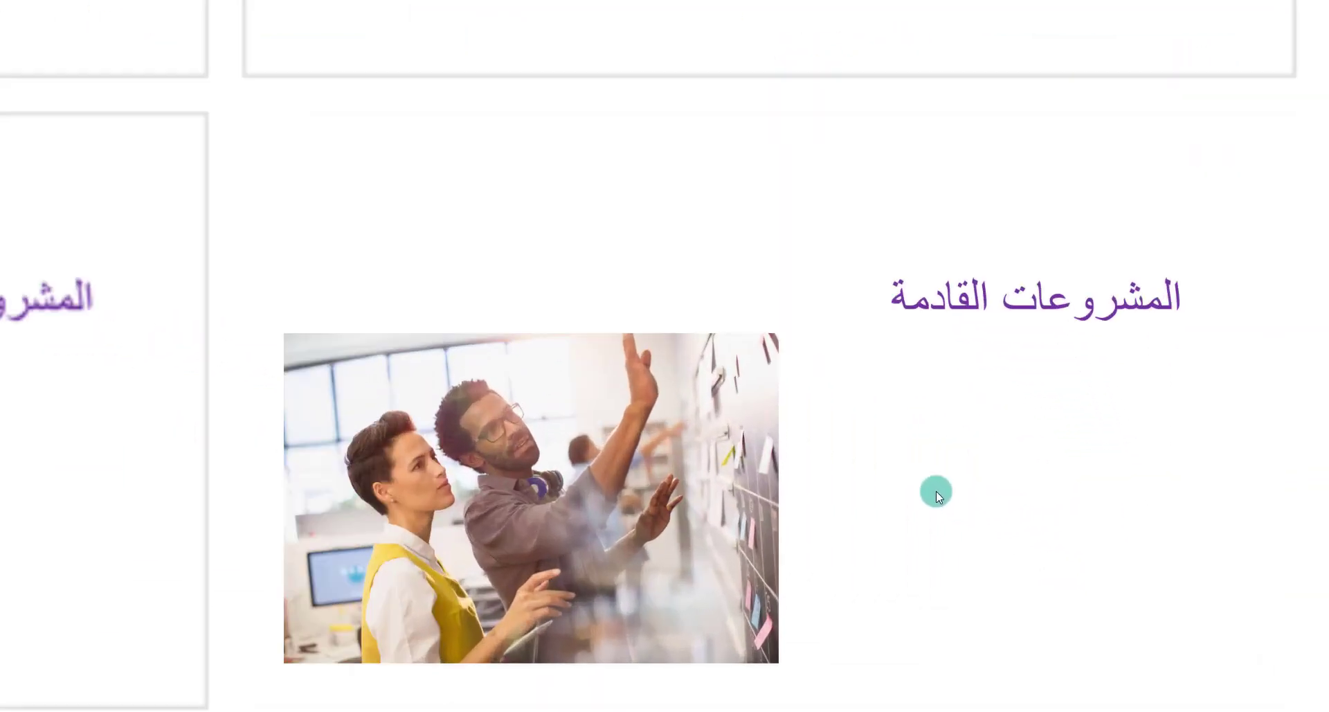
left_click(915, 473)
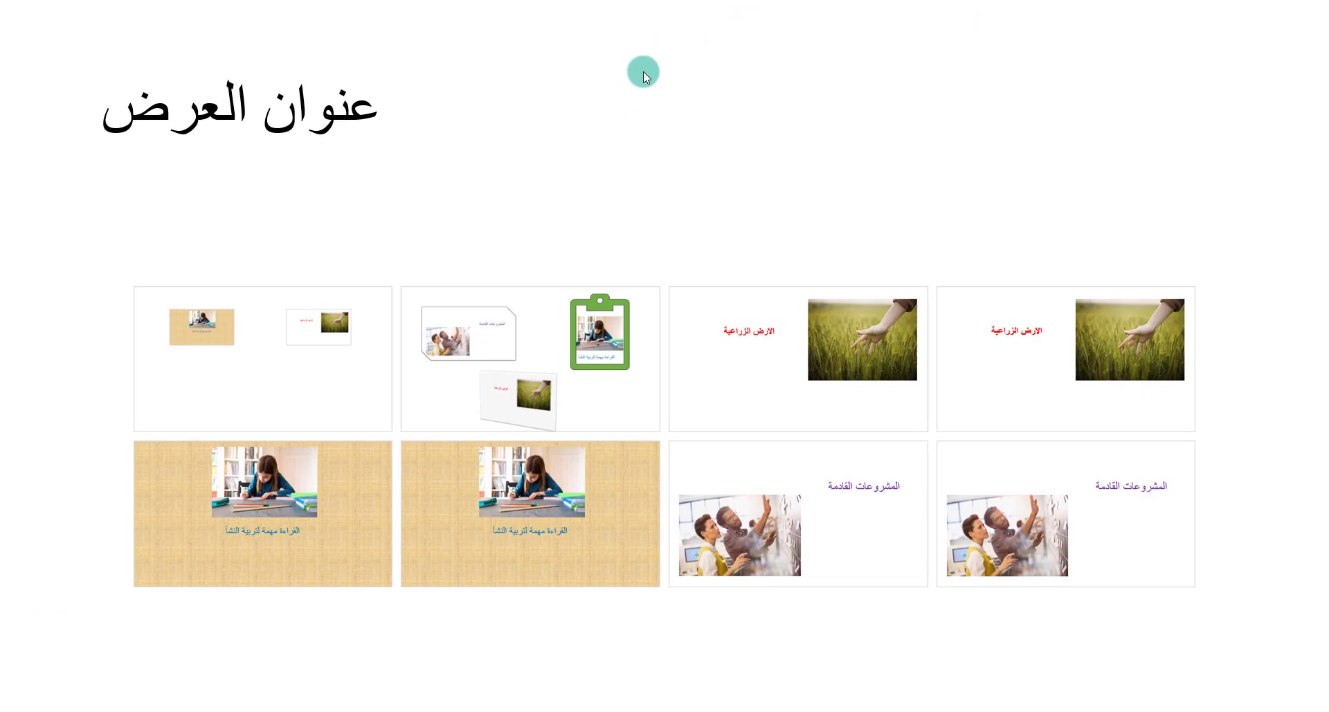
key("Escape")
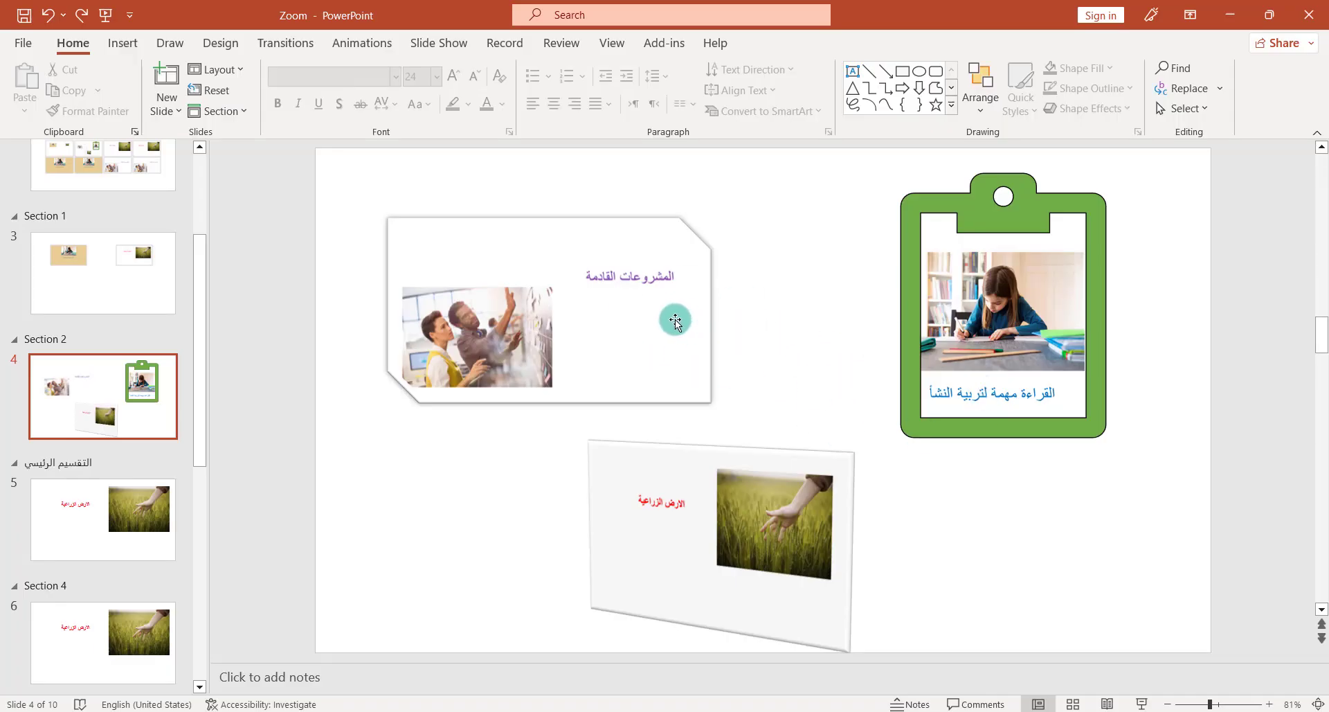
Select the المشروعات القادمة zoom card and choose Change Image for it.
double_click(579, 261)
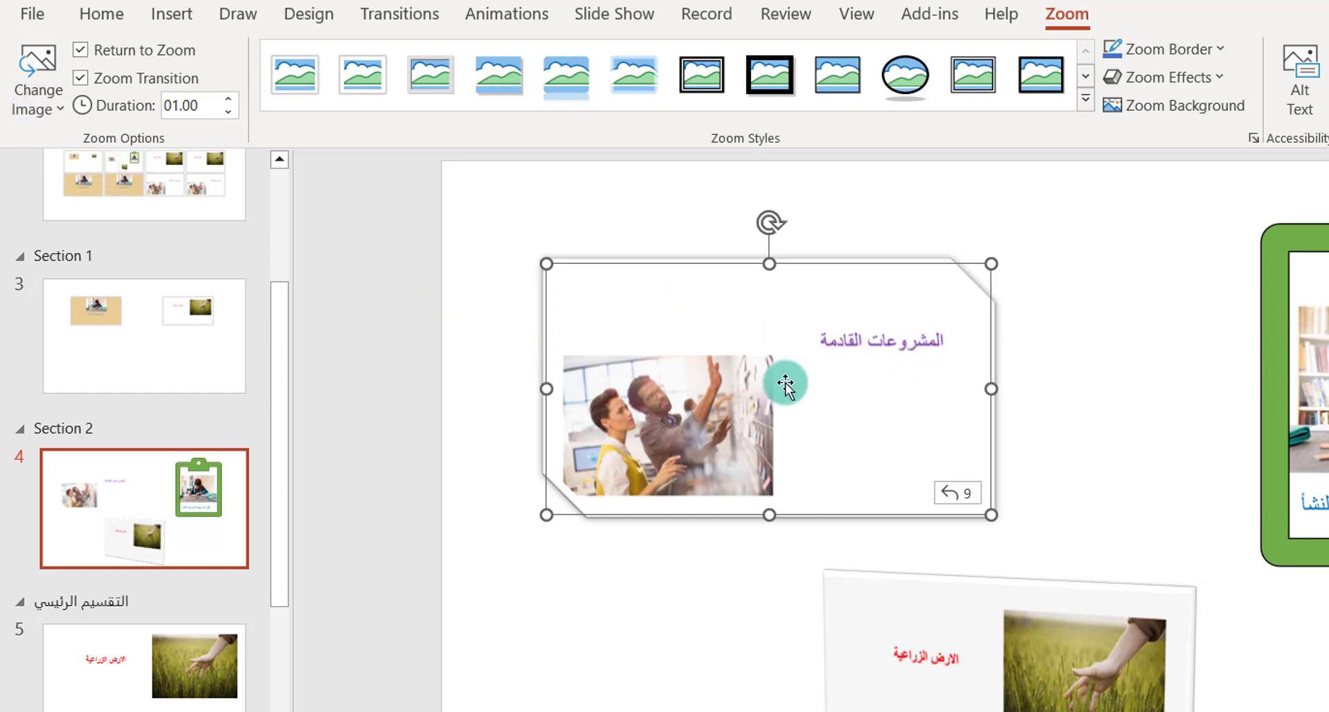
left_click(61, 114)
left_click(79, 144)
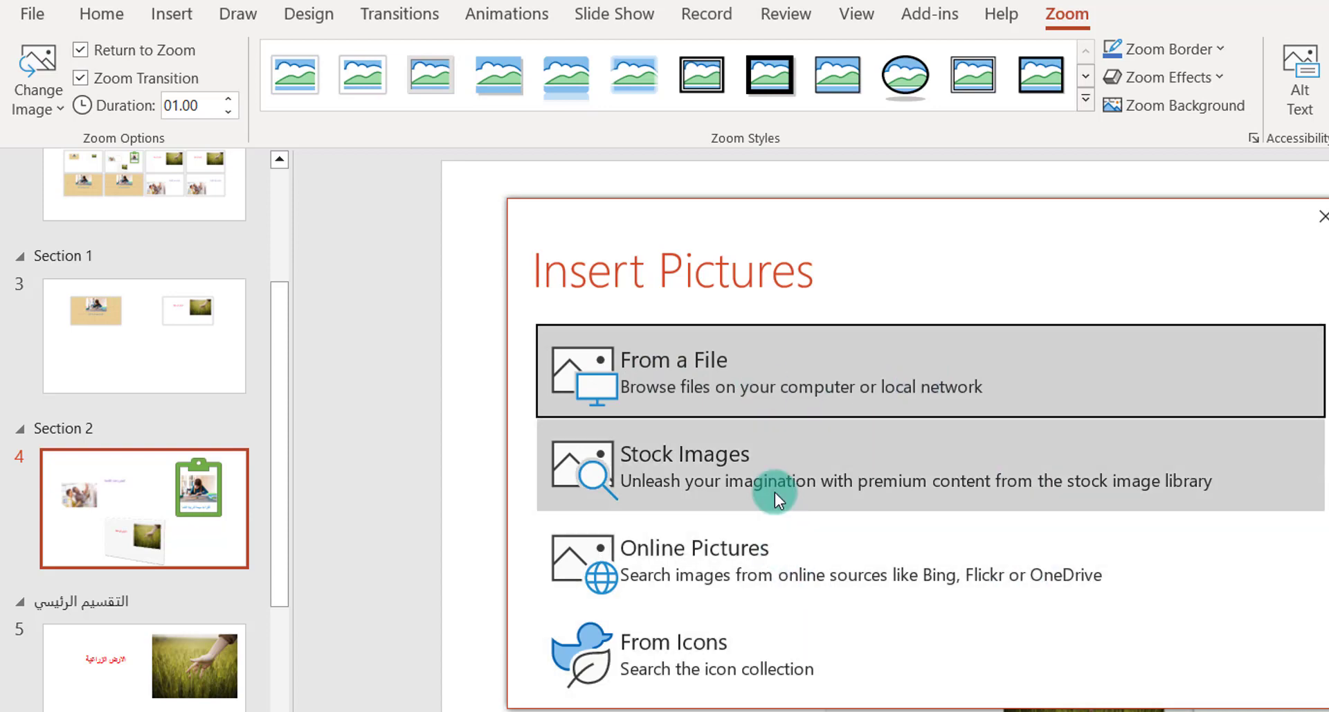
Insert the stock photo of stacked cardboard boxes onto the المشروعات القادمة card.
left_click(774, 491)
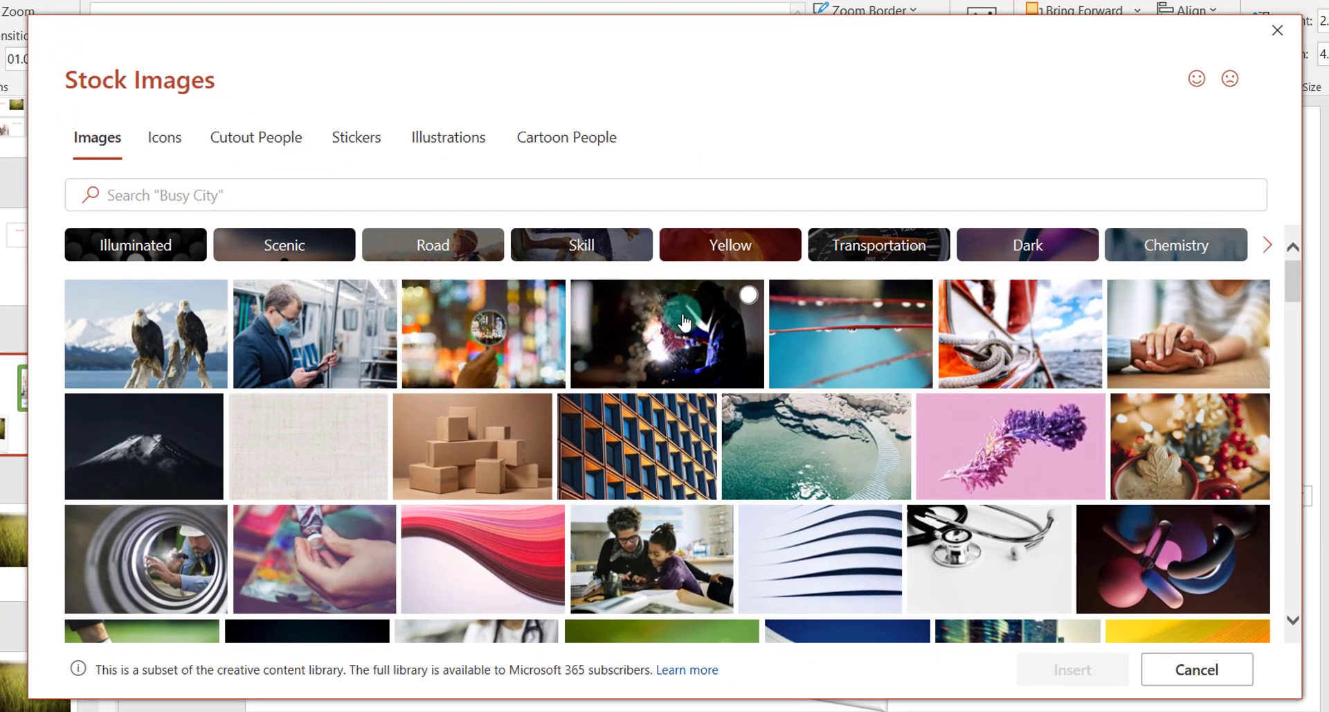
left_click(484, 447)
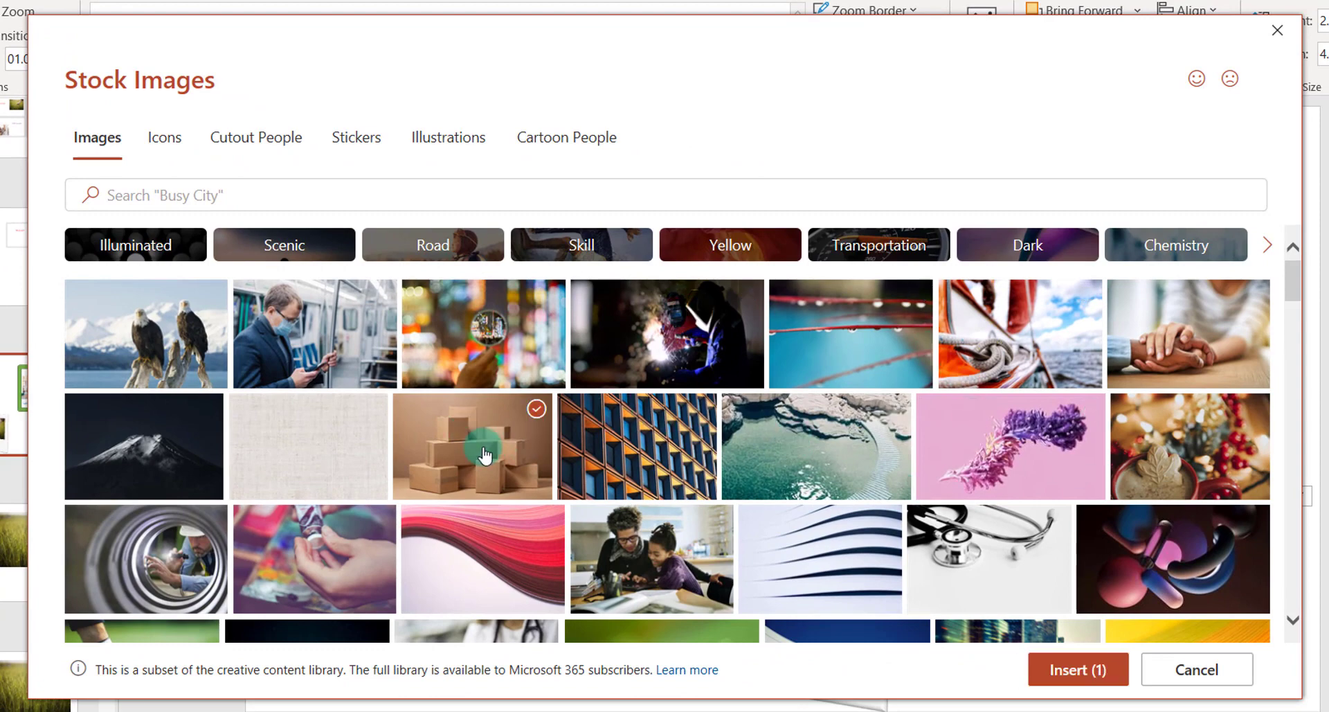
left_click(1069, 670)
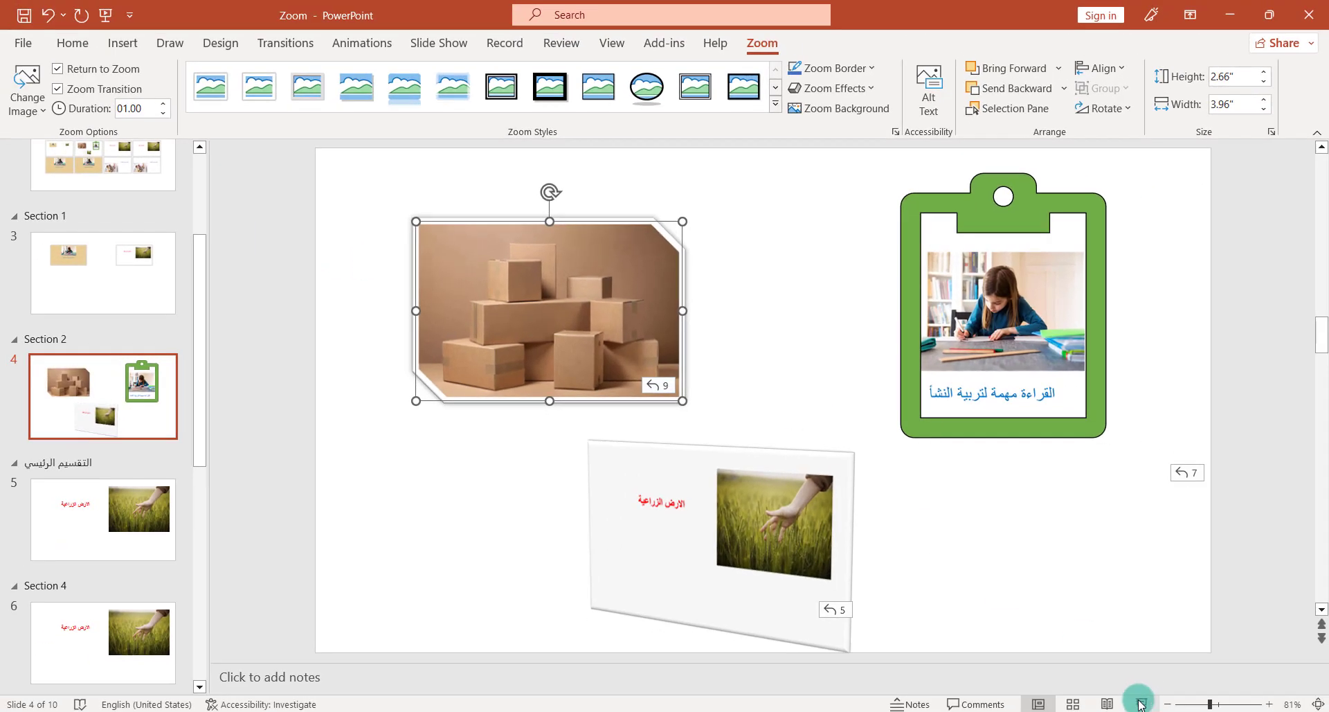
Run the show, zooming from the boxes card into المشروعات القادمة and back.
left_click(1141, 704)
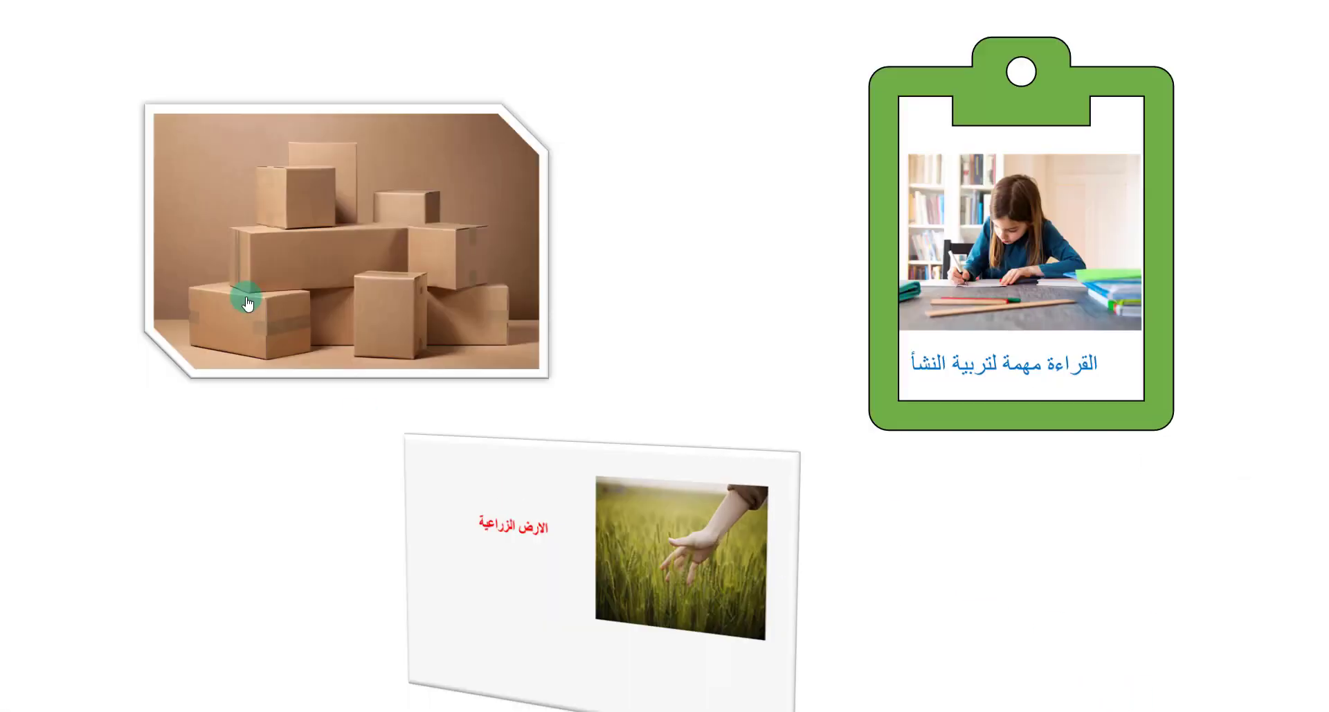
left_click(392, 248)
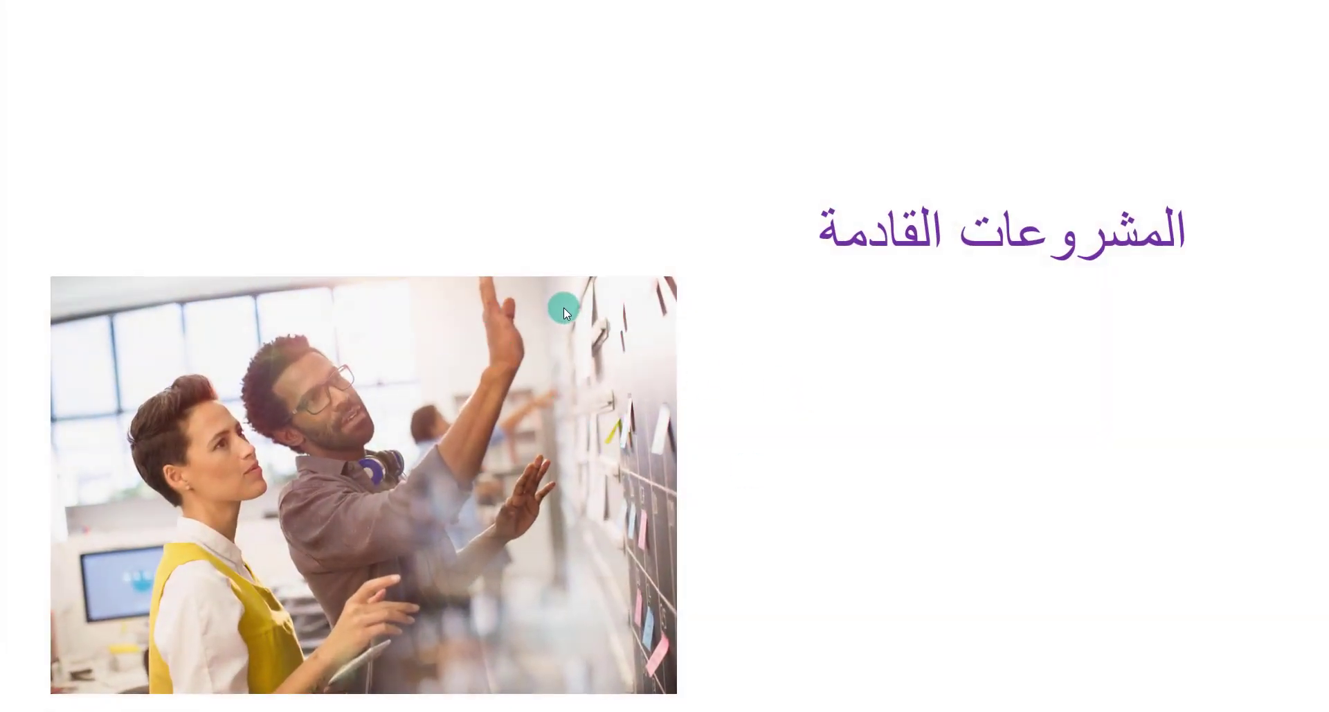
left_click(491, 379)
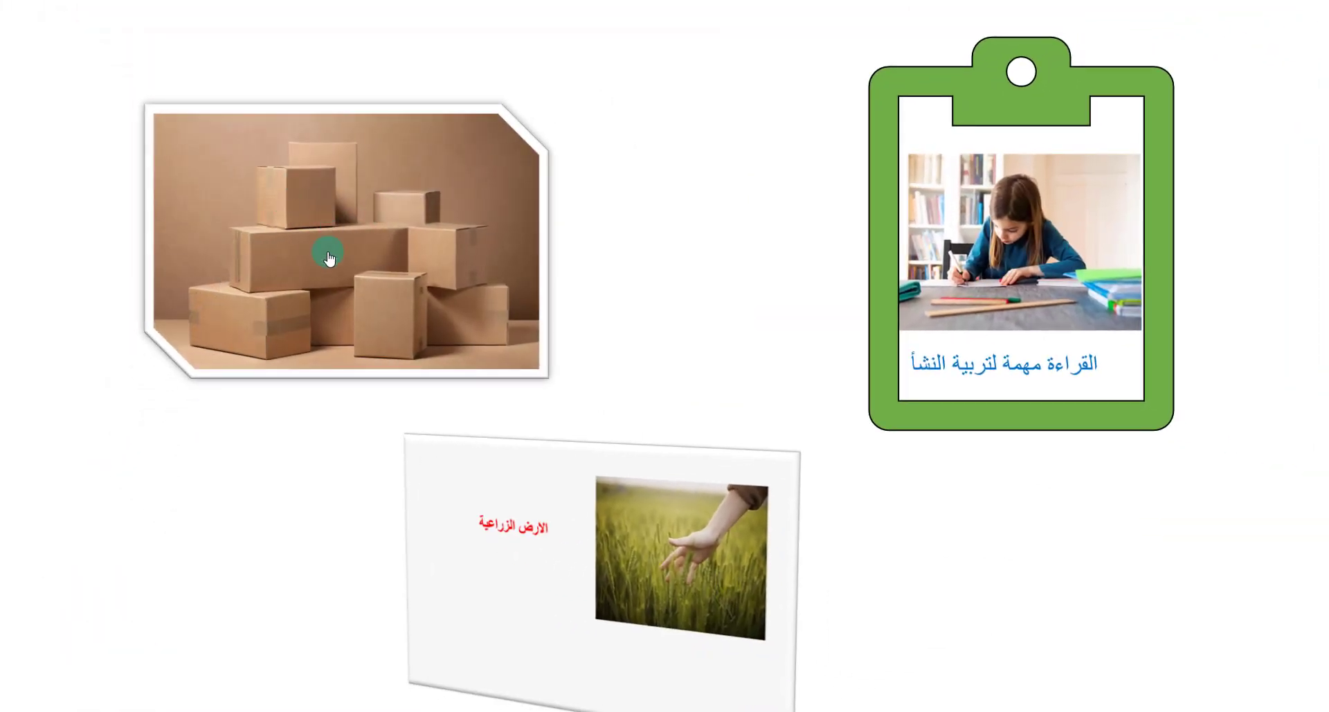